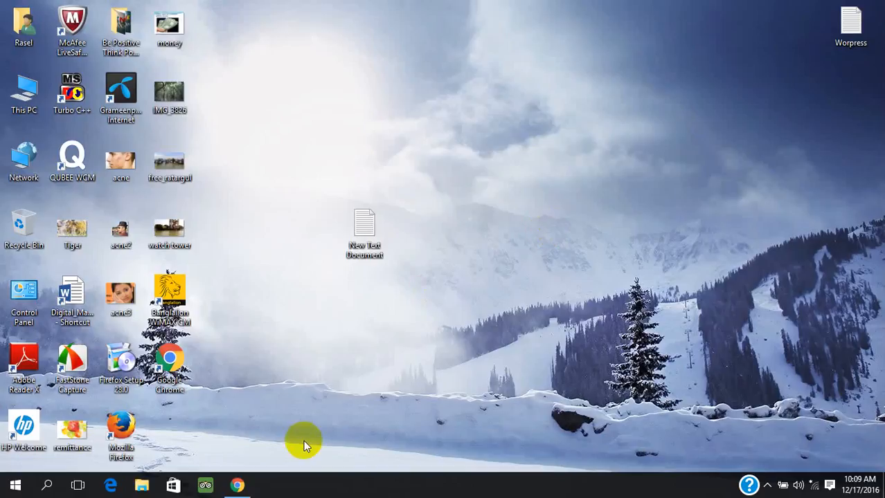
- Switch to Chrome and review the affiliate marketing article from its introduction through the numbered points on blogs, keyword research and product selection
left_click(237, 485)
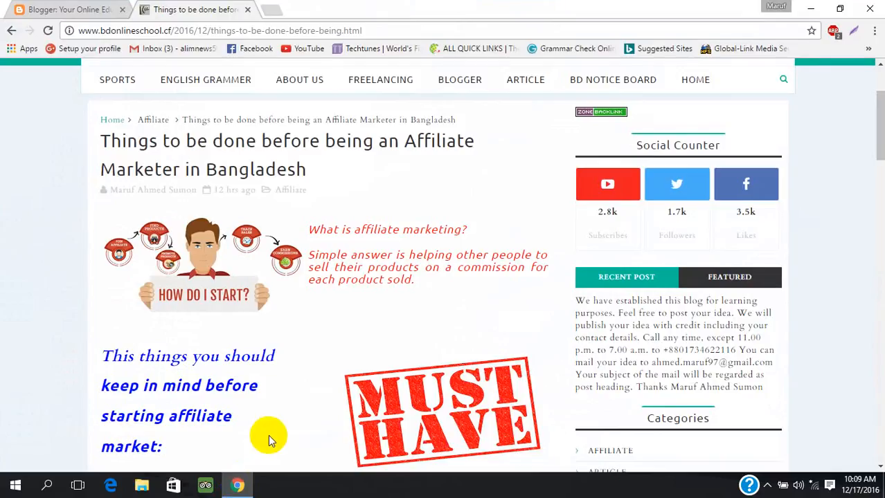
scroll(270, 440, "up", 3)
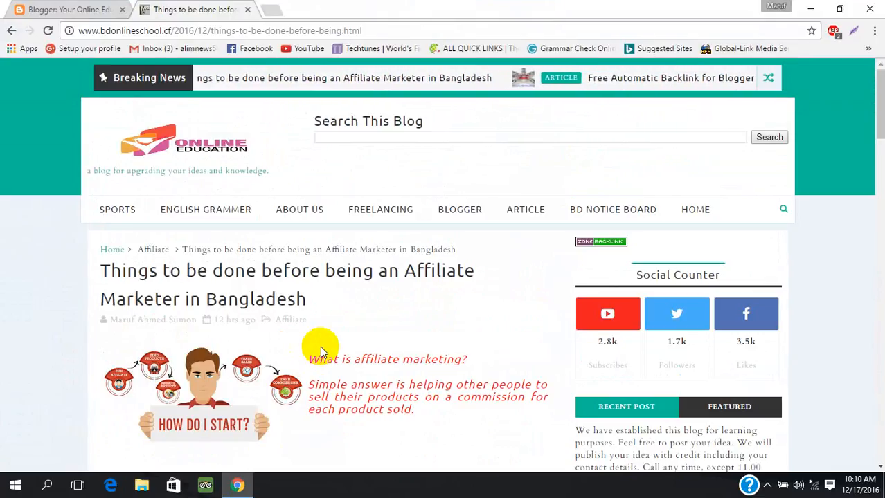
scroll(321, 350, "down", 2)
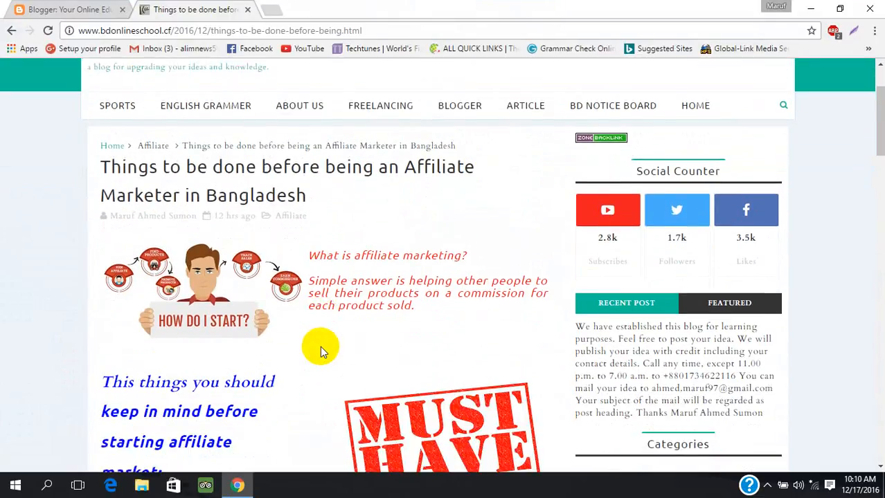
scroll(321, 348, "down", 2)
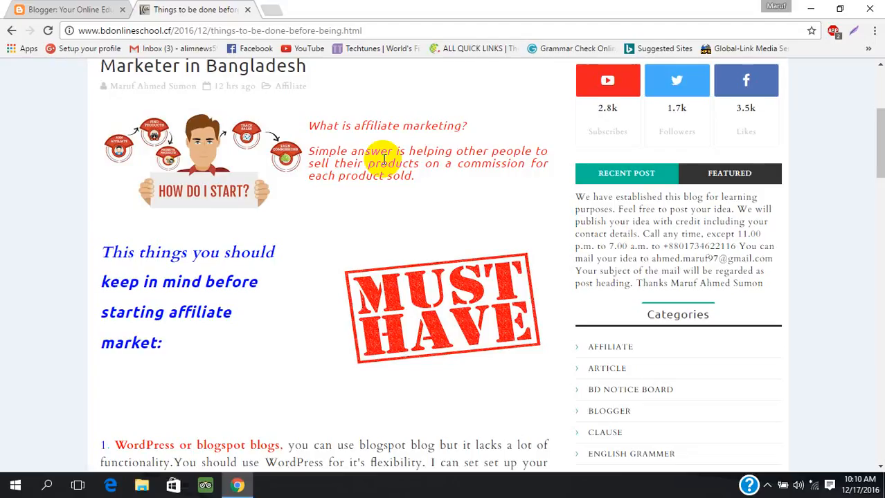
scroll(385, 159, "down", 3)
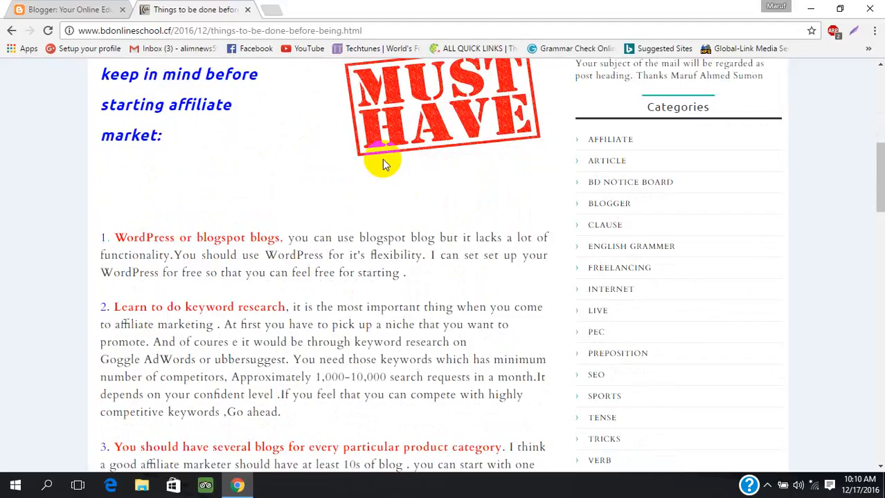
scroll(384, 159, "down", 1)
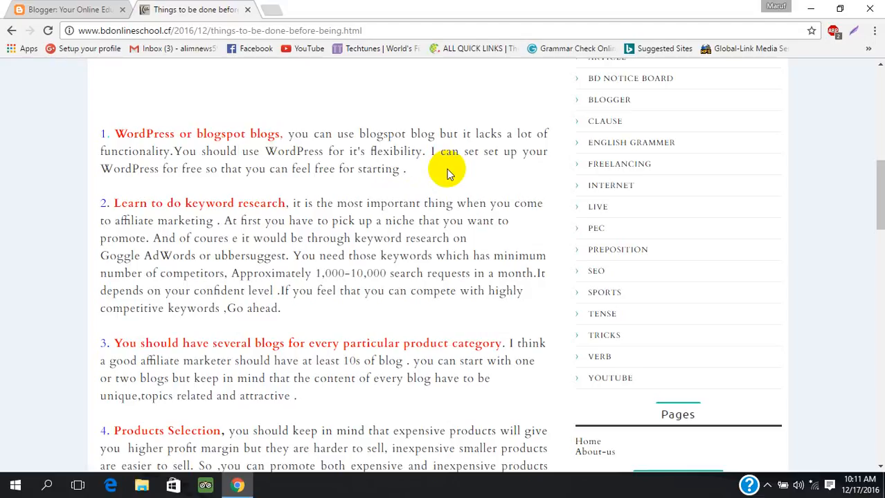
scroll(447, 175, "down", 1)
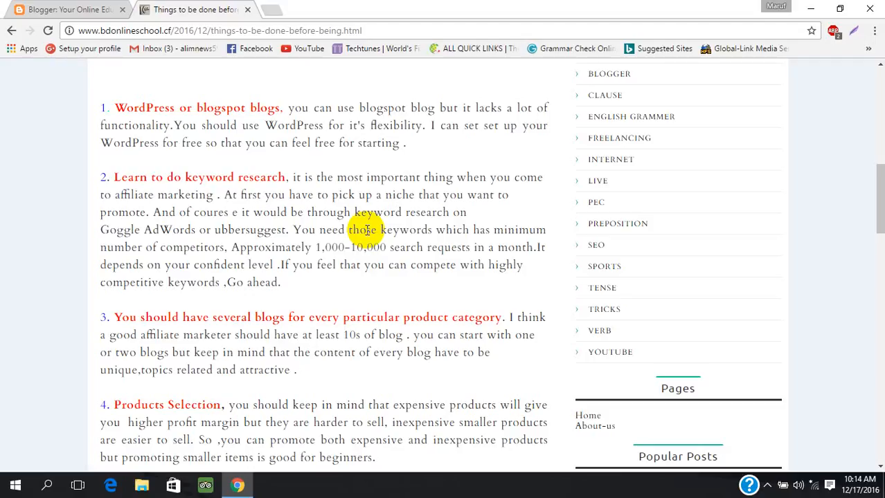
scroll(367, 231, "down", 3)
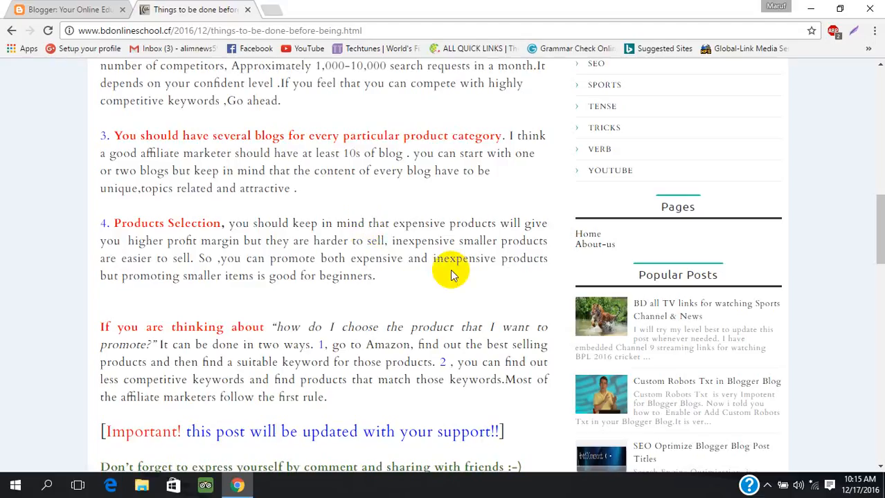
left_click(768, 486)
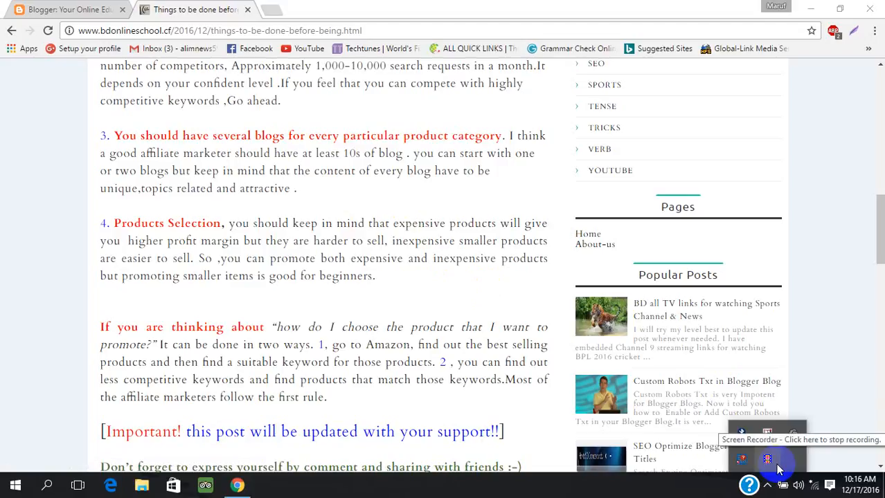
left_click(767, 459)
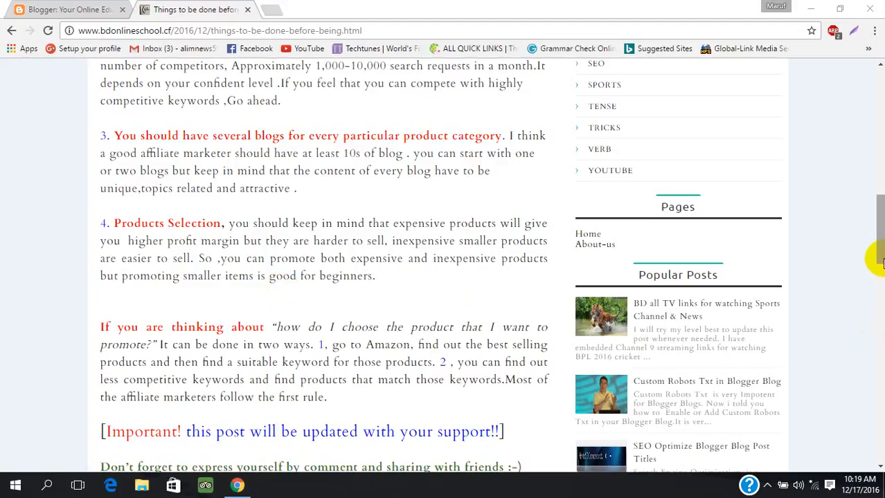
- Review the article's closing section on the two ways to choose a product to promote
left_click_drag(881, 262, 880, 283)
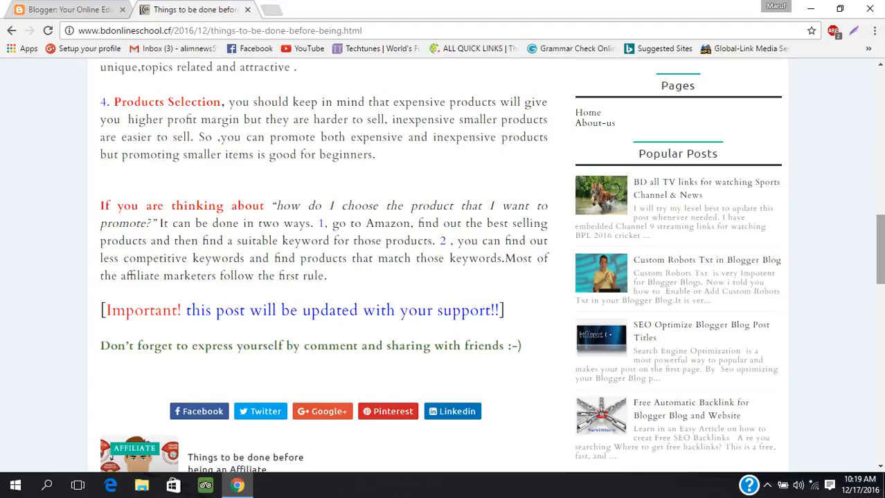
left_click(881, 270)
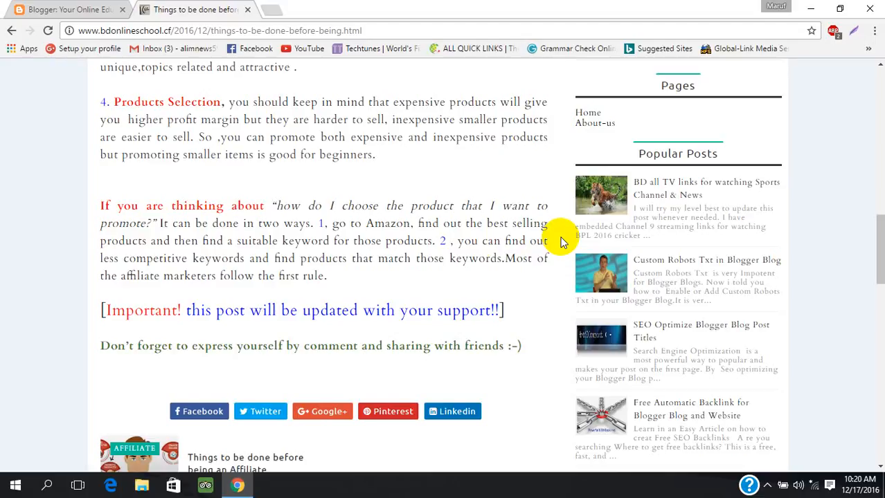
- Try to open Amazon.com in a new browser tab
left_click(276, 11)
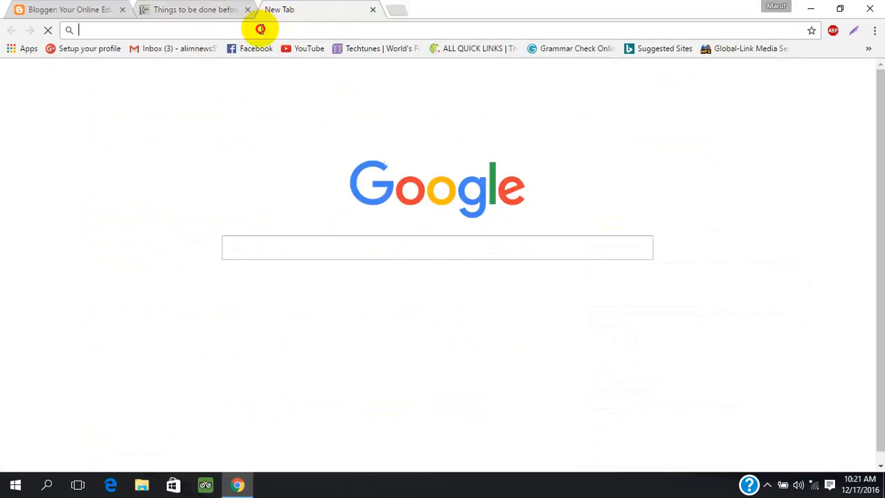
type("Amazon.com")
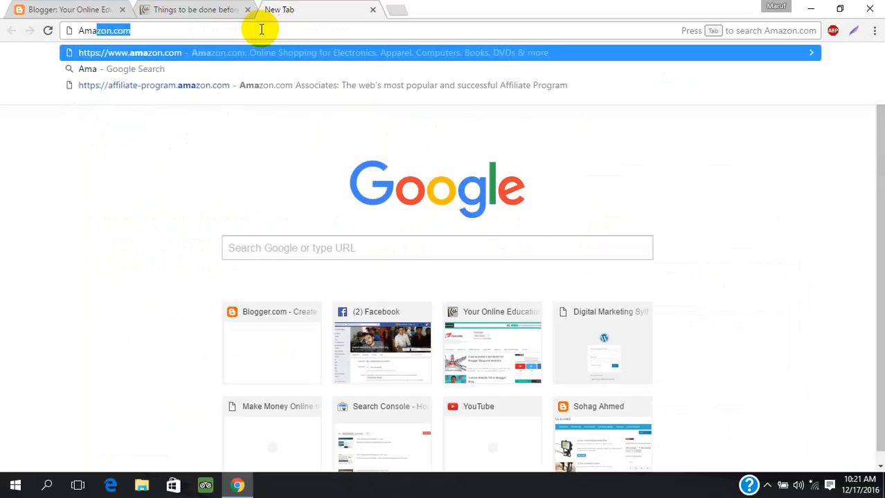
key("Return")
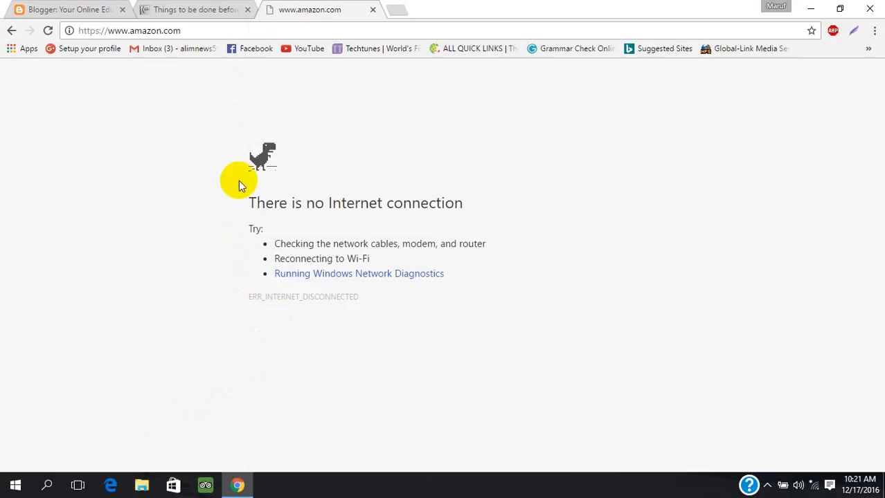
left_click(193, 30)
left_click(192, 30)
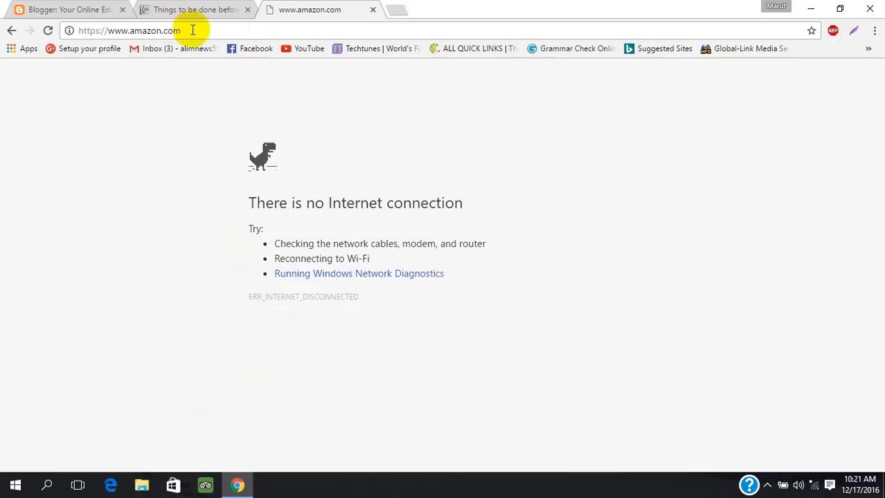
left_click(201, 9)
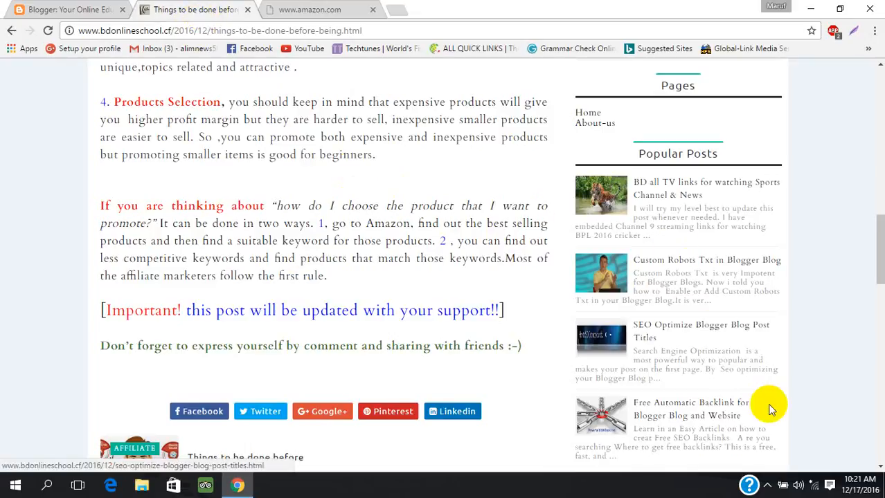
left_click(767, 487)
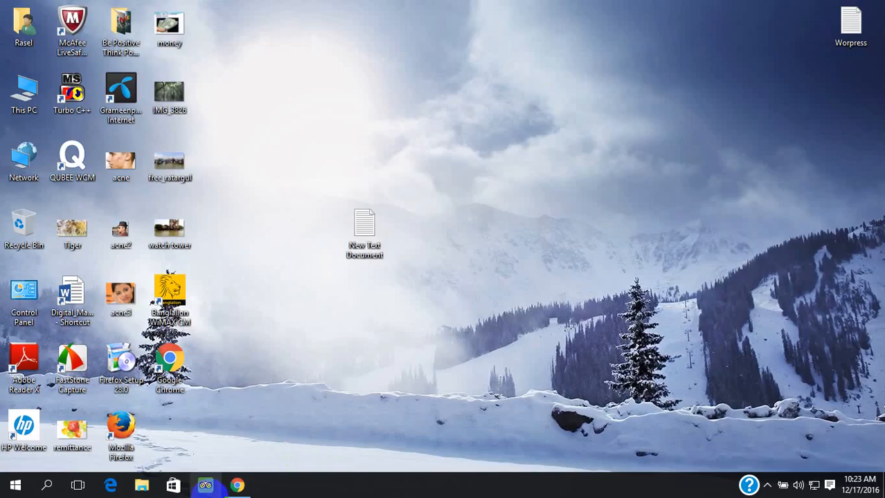
left_click(237, 486)
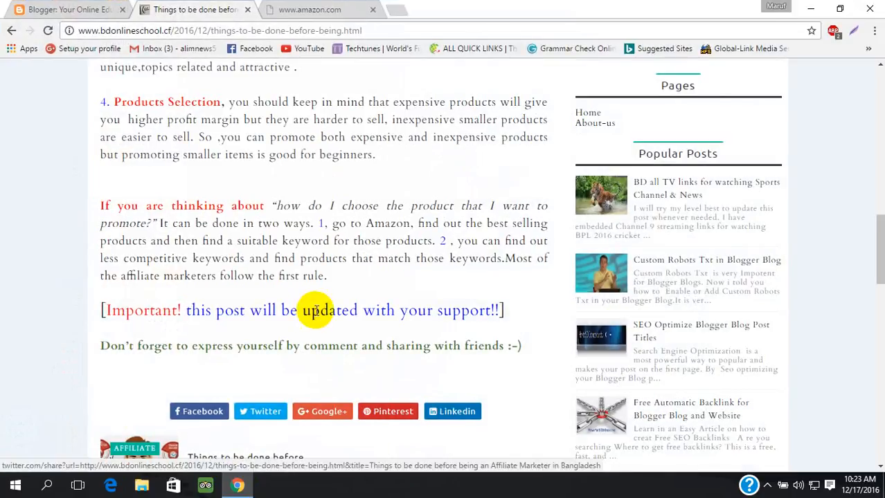
scroll(315, 310, "up", 1)
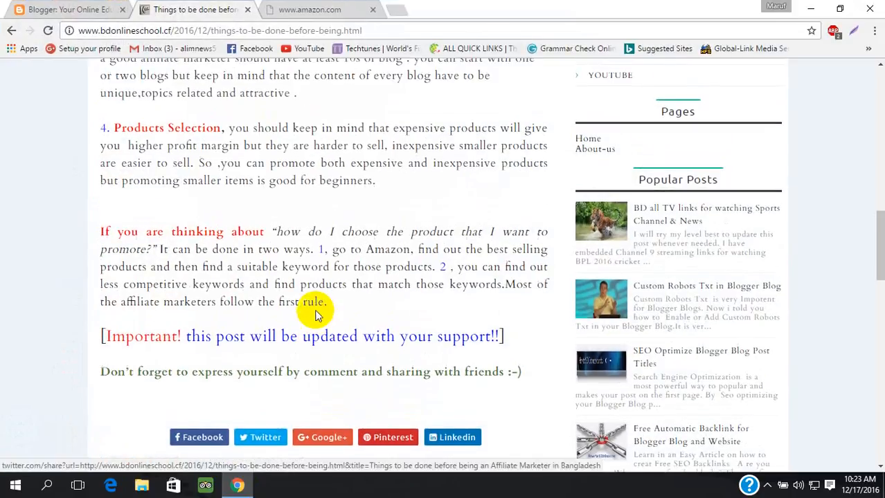
left_click(304, 8)
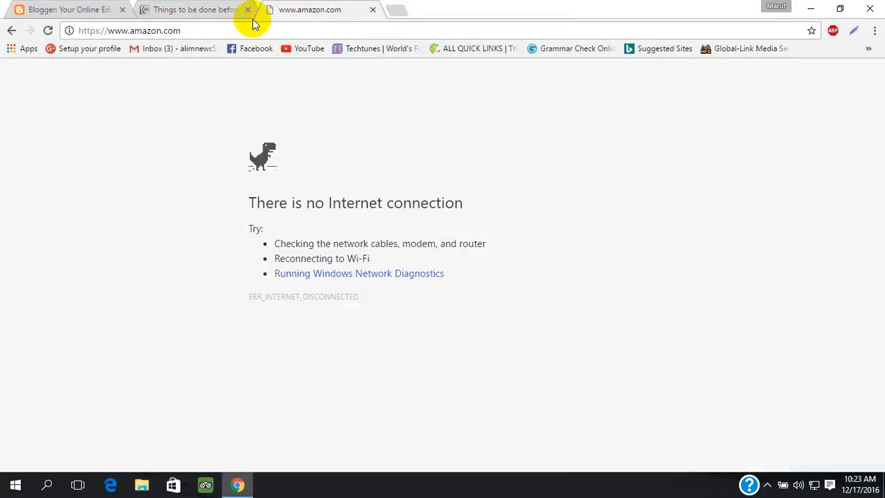
left_click(222, 32)
key("Return")
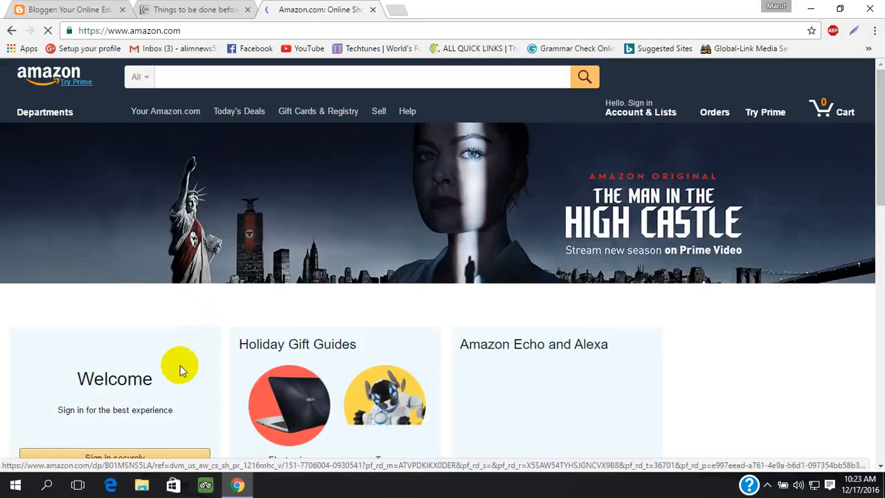
- Limit the Amazon search to the Baby department and run it without a keyword to open the department's page
left_click_drag(477, 339, 411, 313)
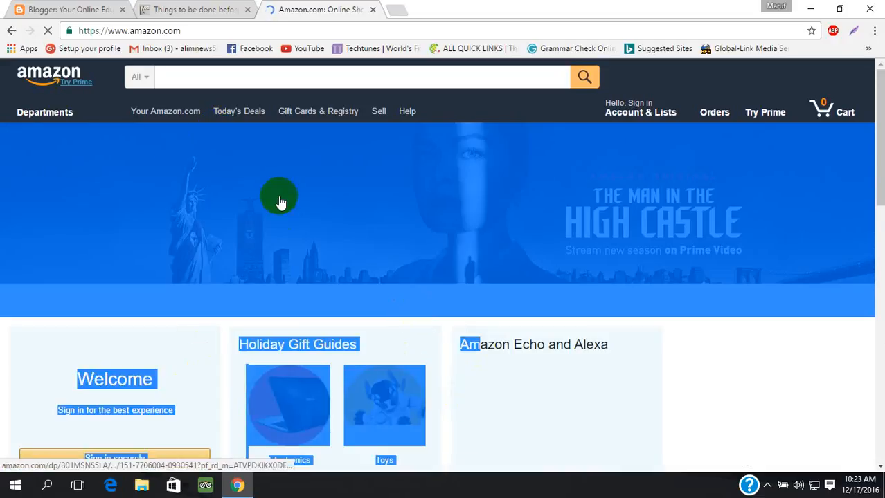
left_click(145, 77)
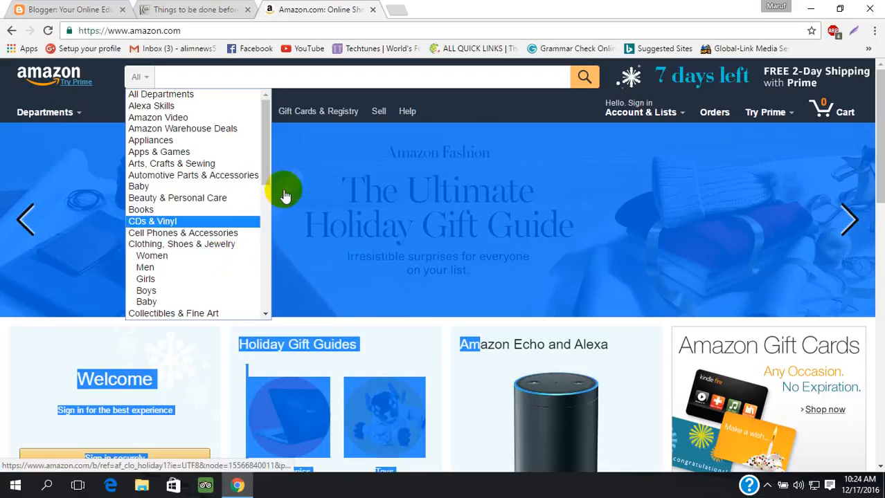
left_click(191, 189)
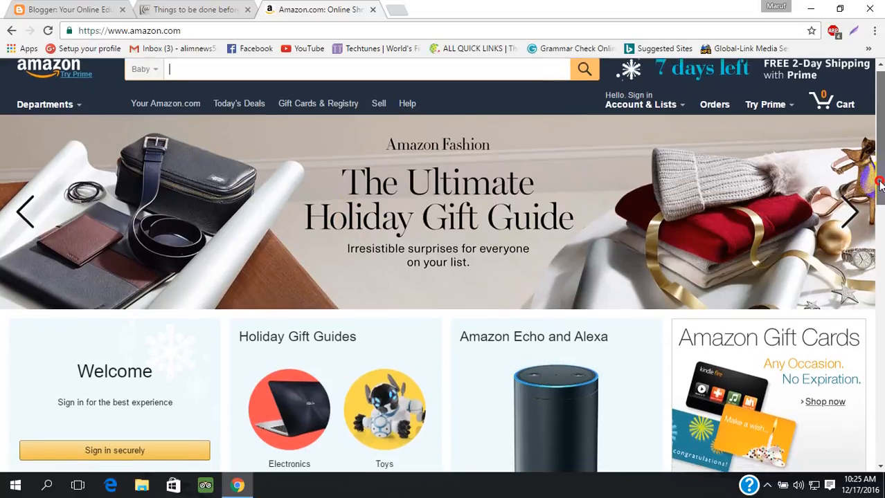
left_click_drag(879, 181, 869, 166)
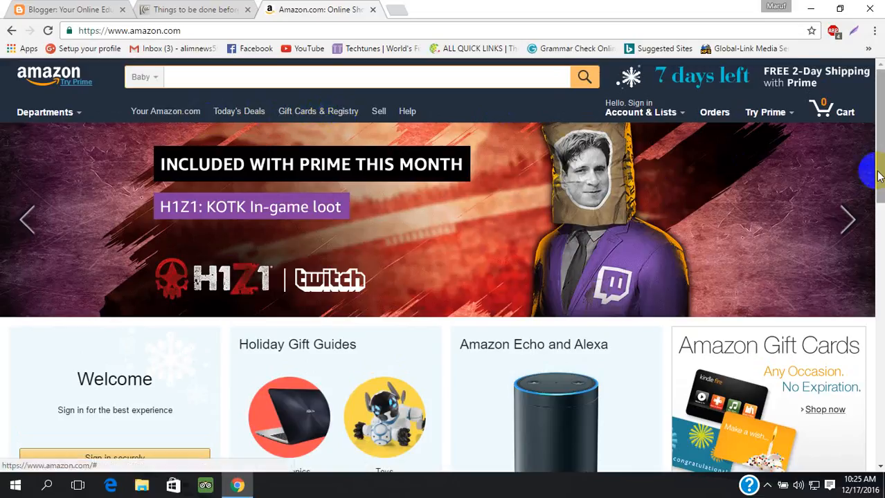
left_click(586, 80)
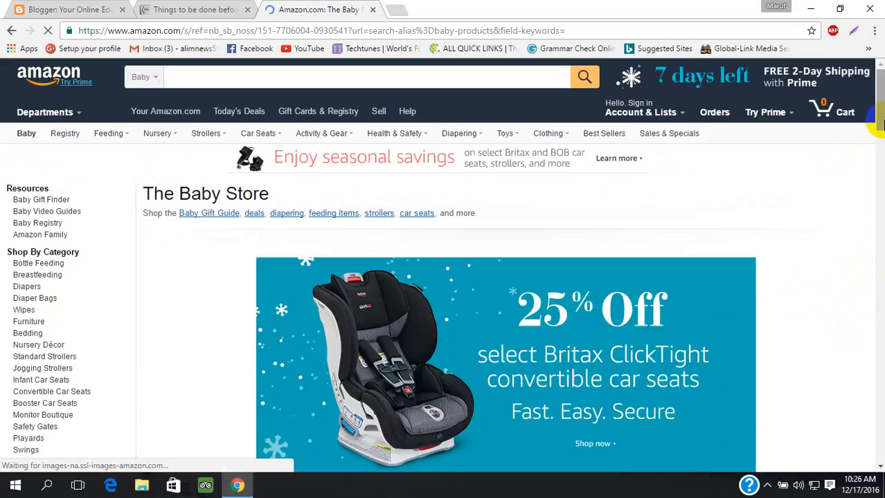
- Examine the Baby Store's featured categories, highlighting the Feeding category and the store's main heading
left_click_drag(879, 123, 877, 181)
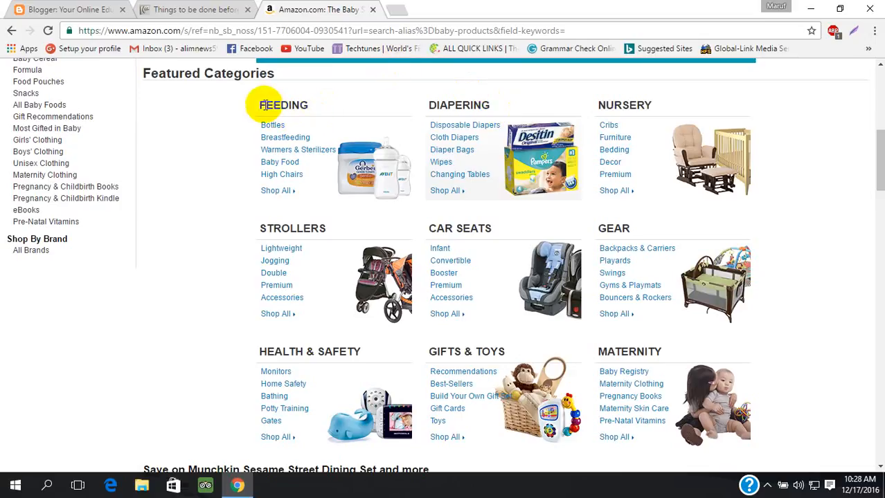
left_click_drag(257, 104, 313, 104)
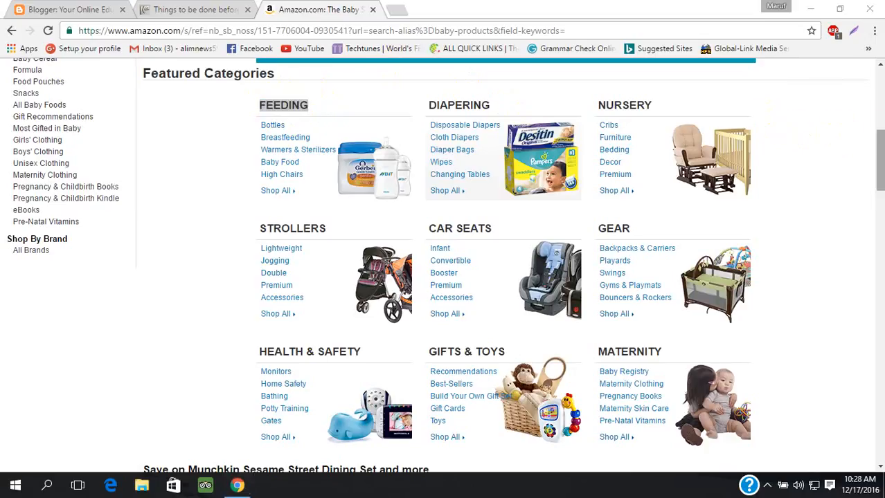
left_click_drag(881, 161, 876, 76)
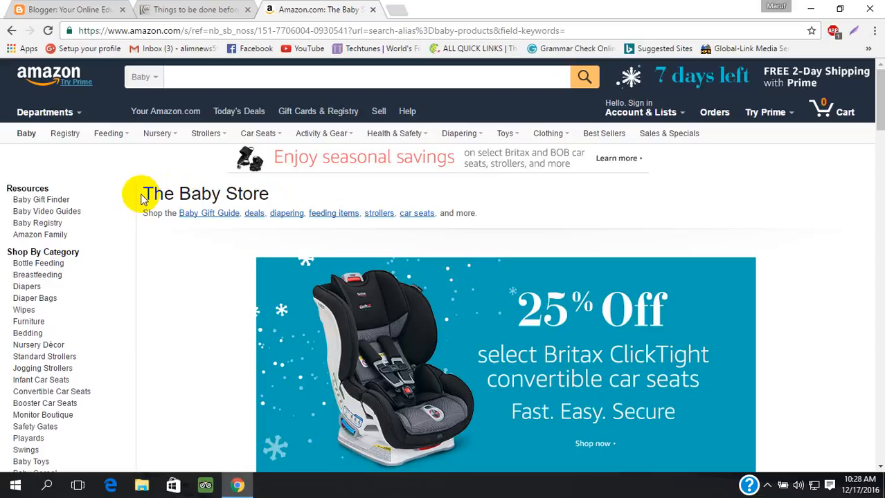
left_click_drag(142, 193, 270, 189)
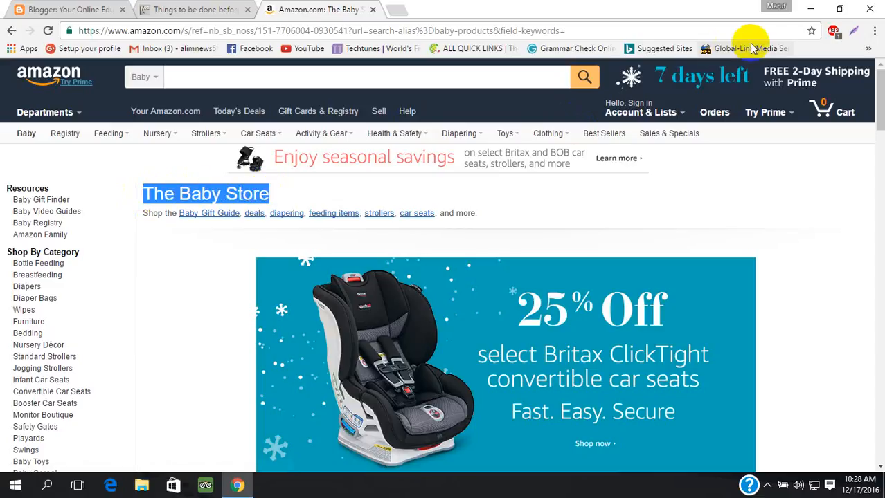
- Create a text document named Keywords for niche on the desktop and open it
left_click(813, 7)
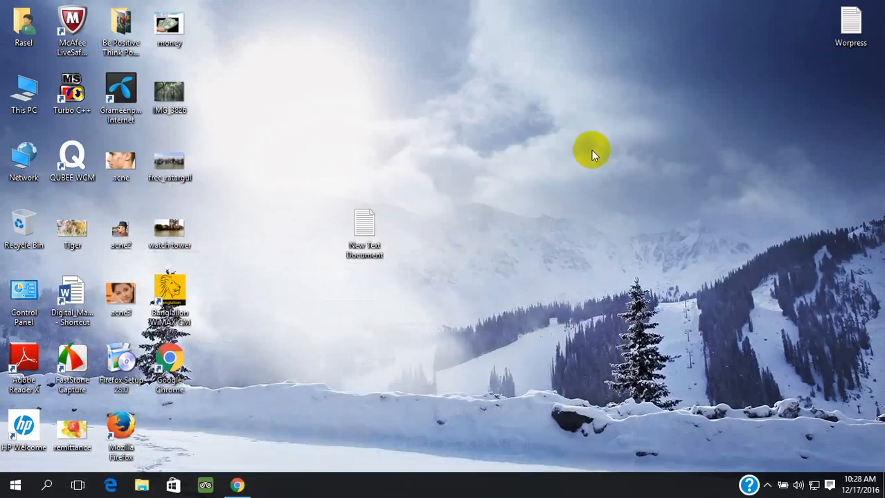
right_click(812, 115)
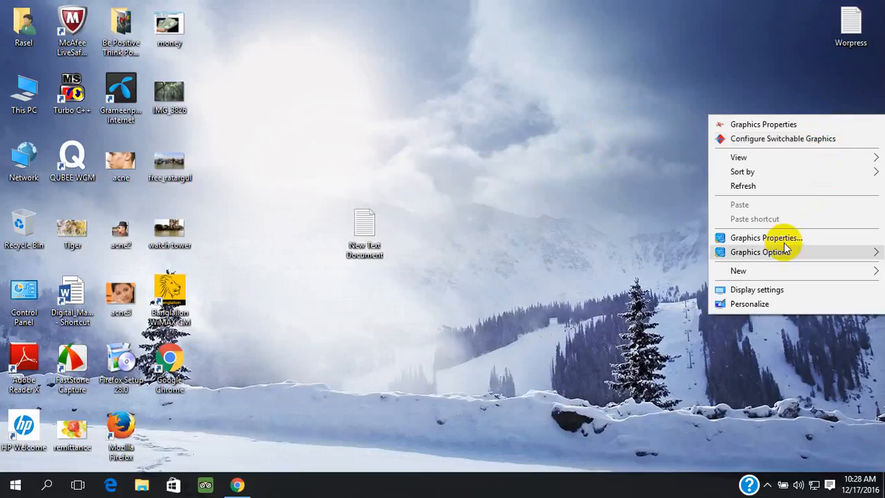
mouse_move(776, 274)
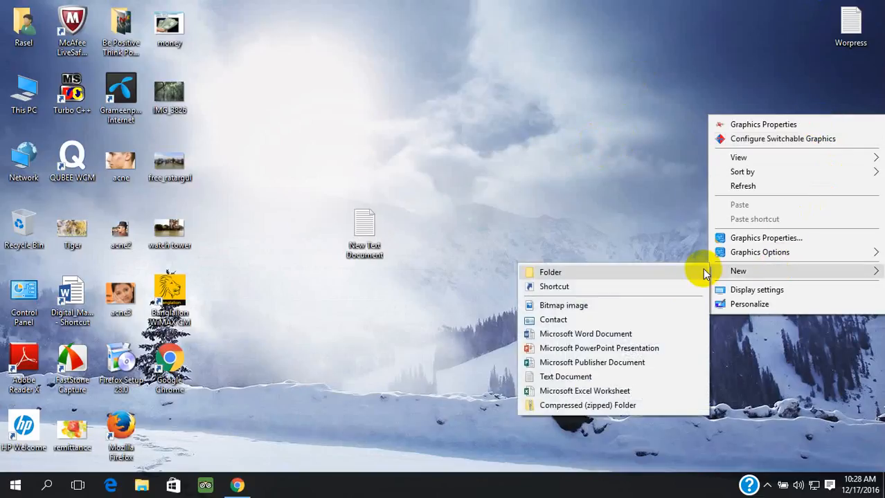
left_click(607, 377)
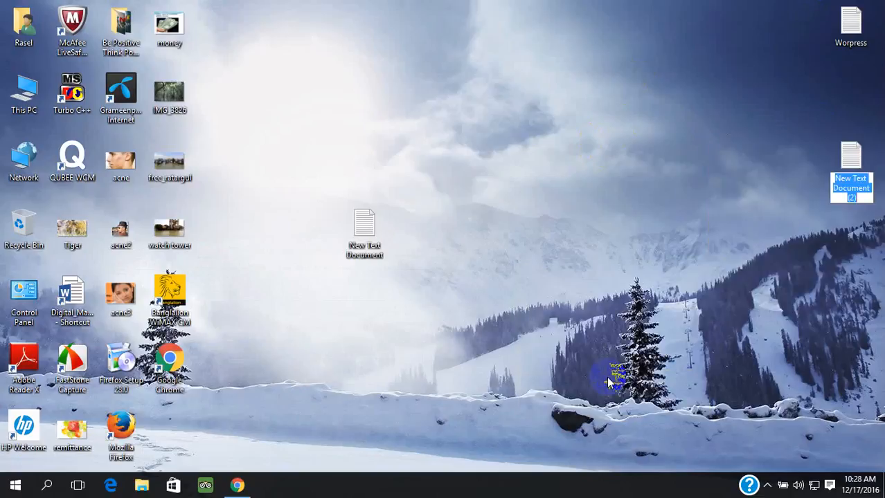
type("Ke")
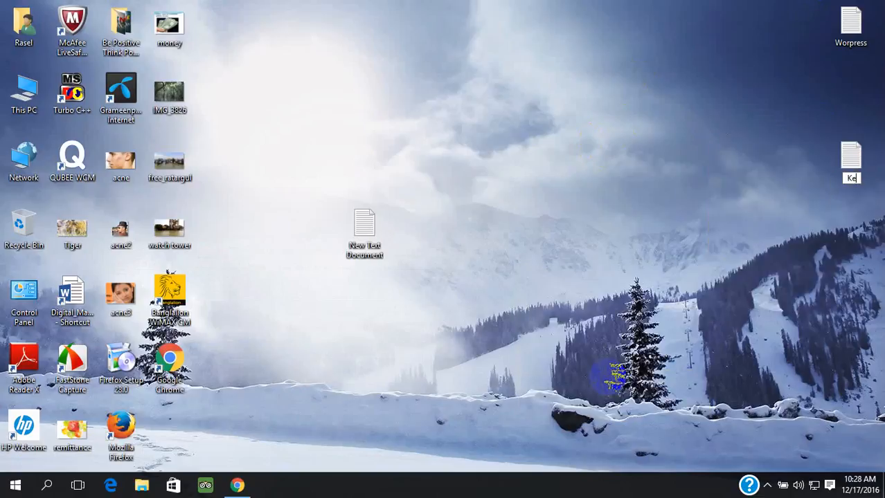
type("ywords for")
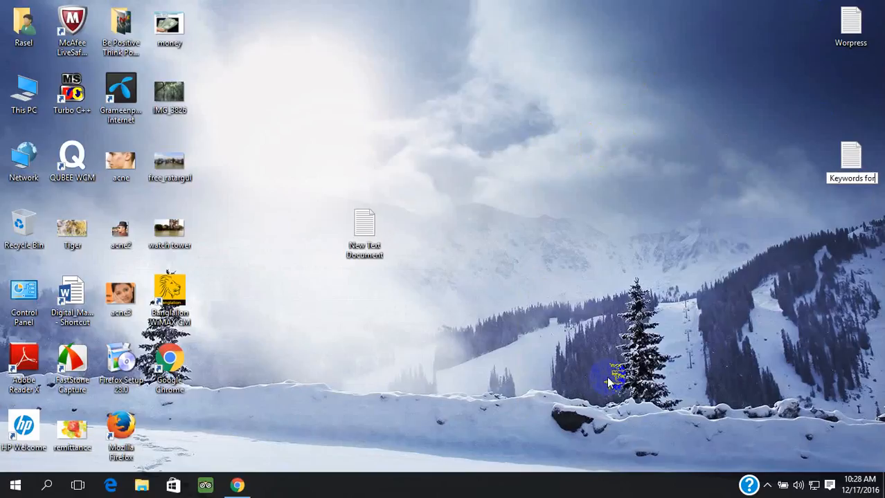
type(" ni")
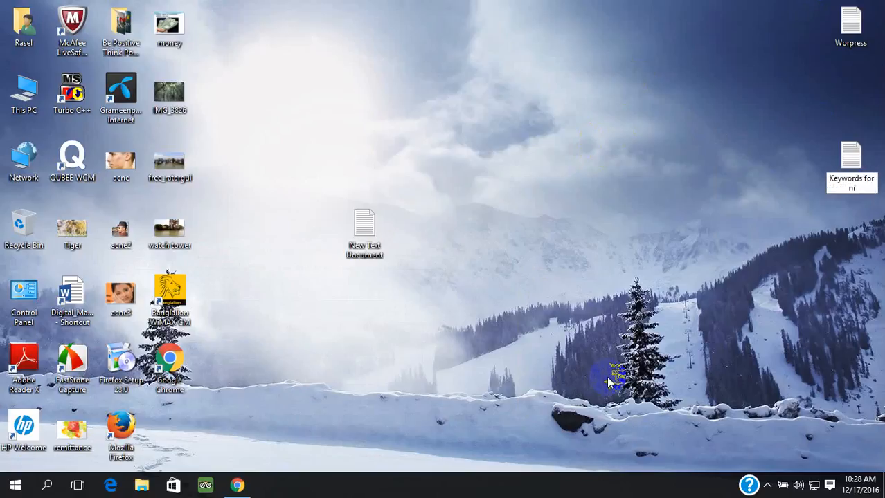
type("che")
key("Return")
double_click(845, 191)
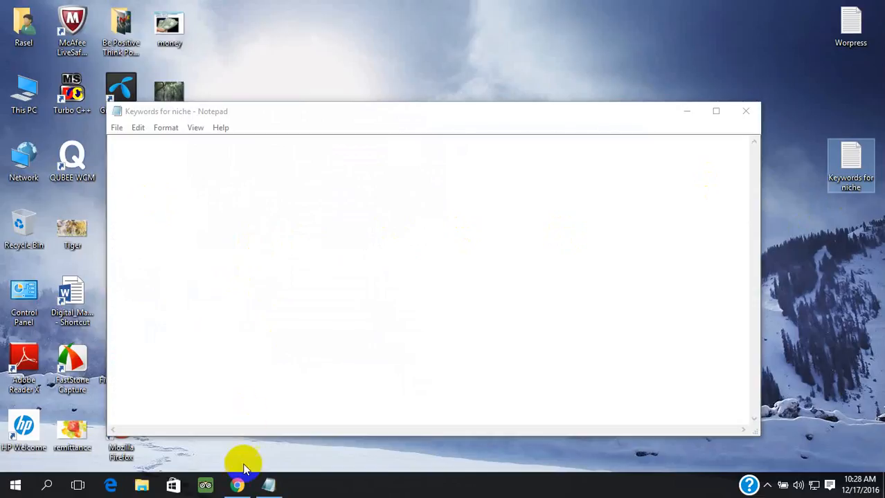
- Copy the heading The Baby Store from the Amazon page into the Keywords for niche document, followed by a comma
left_click(238, 483)
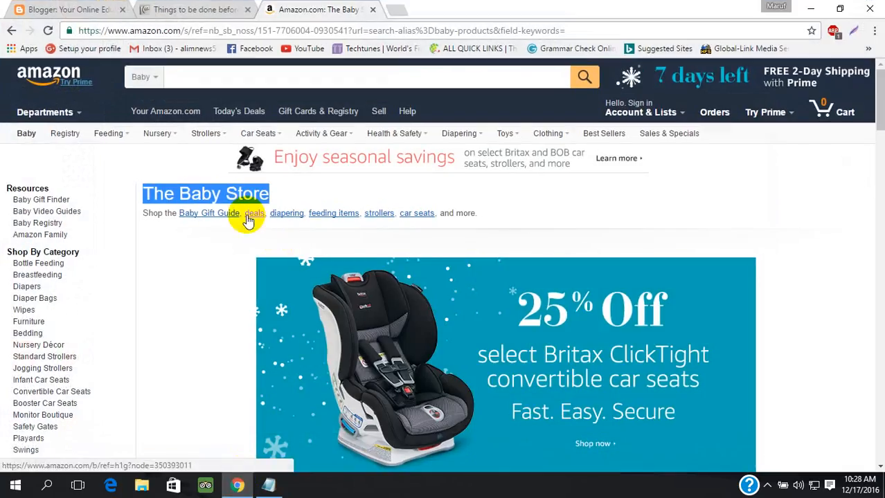
right_click(225, 195)
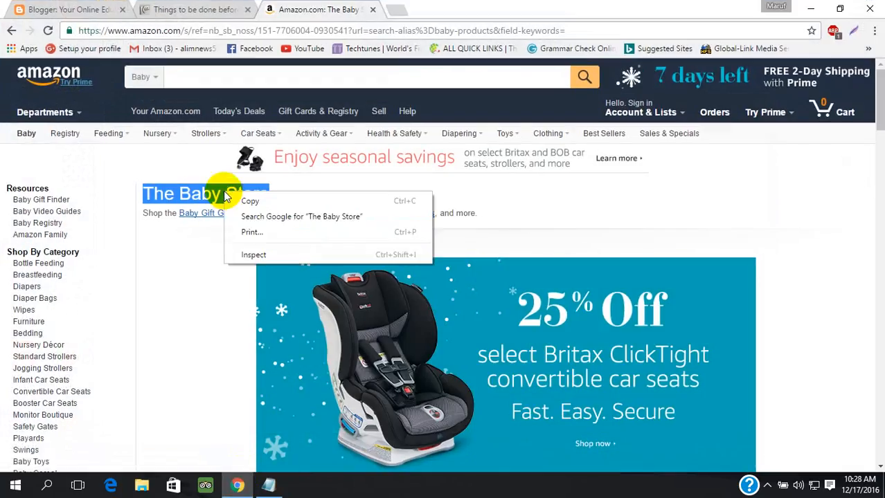
left_click(248, 200)
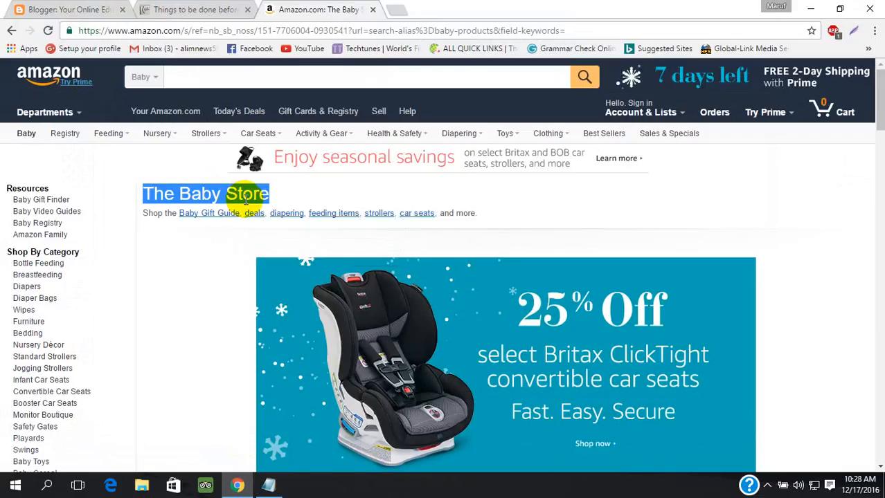
left_click(268, 486)
key("ctrl+v")
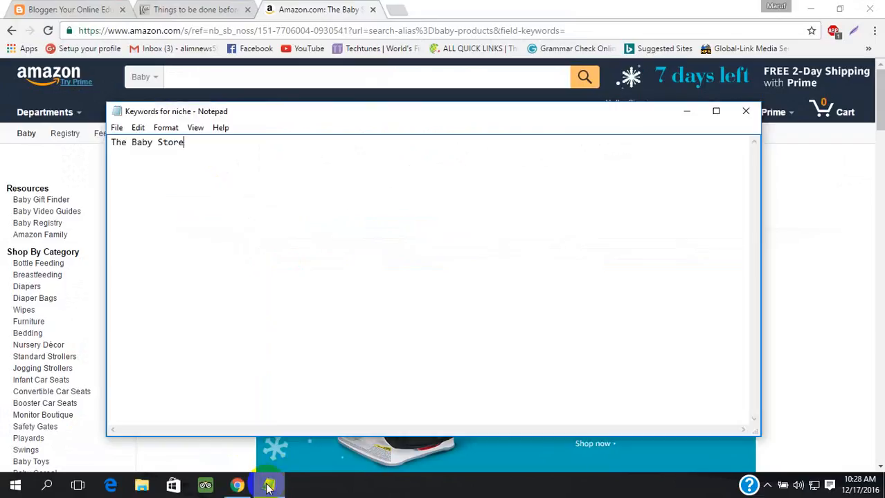
type(",")
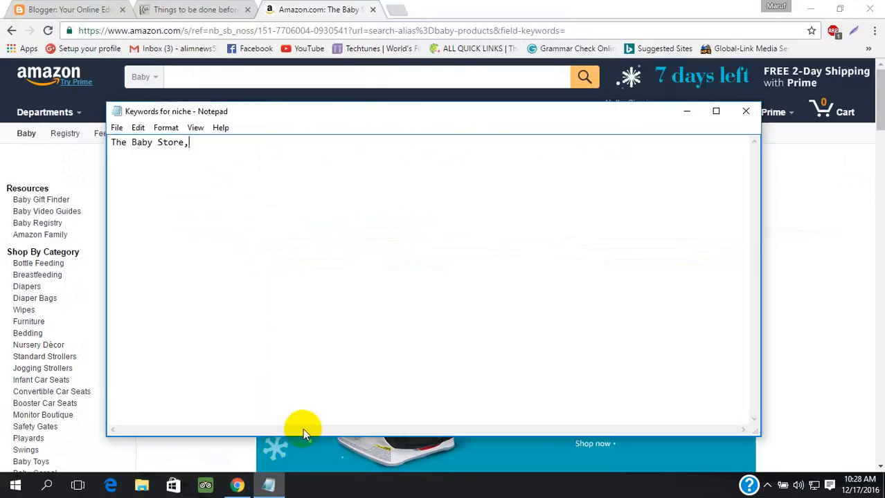
- Add Amazon's featured category name FEEDING to the Keywords for niche document, followed by a comma
left_click(238, 487)
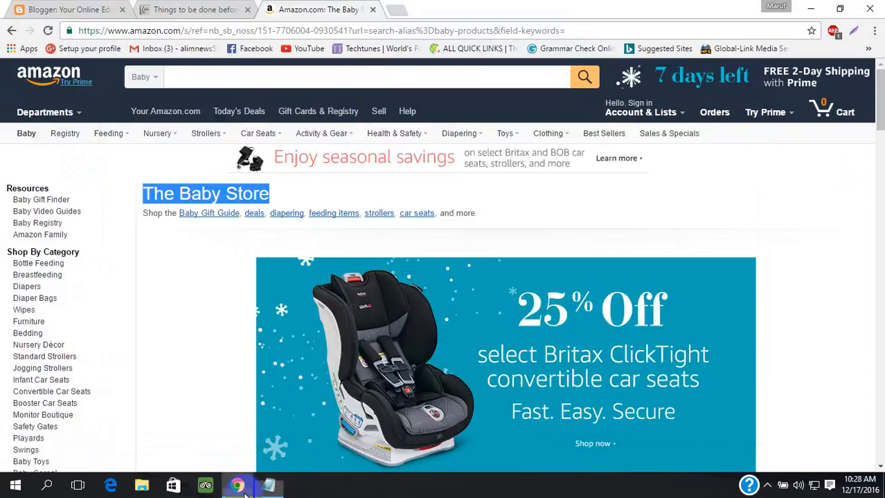
scroll(646, 388, "down", 8)
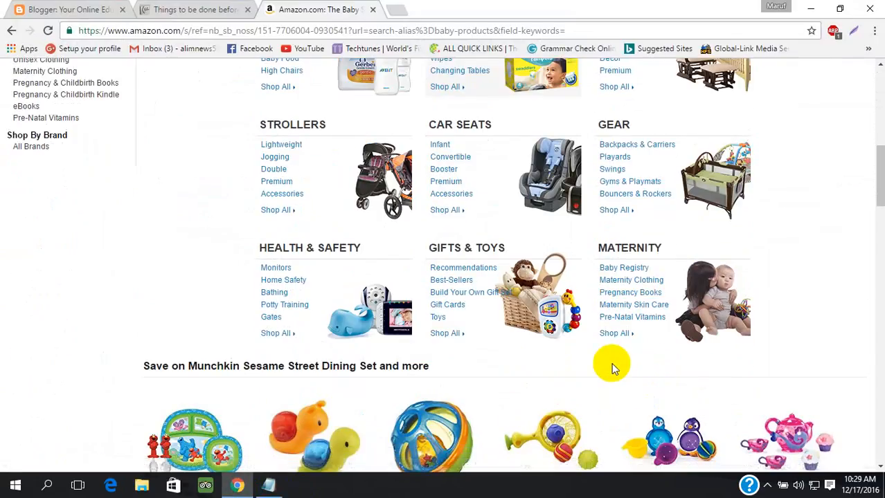
scroll(611, 367, "up", 3)
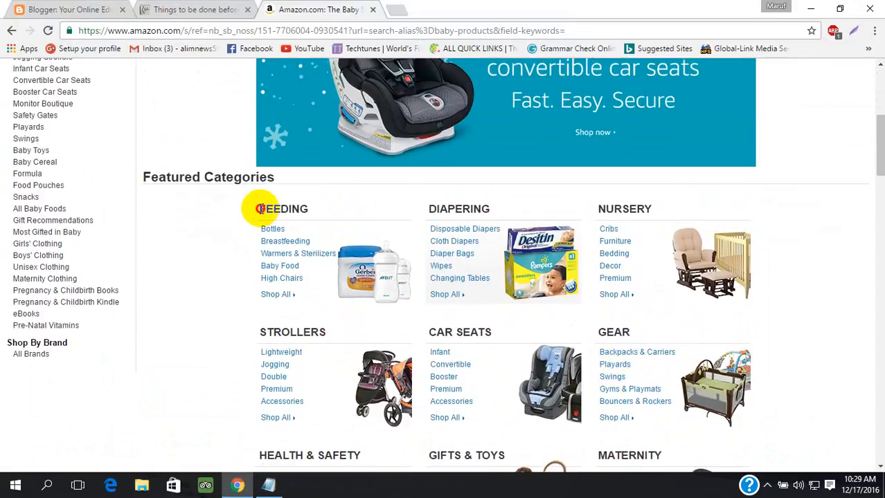
left_click_drag(265, 208, 313, 219)
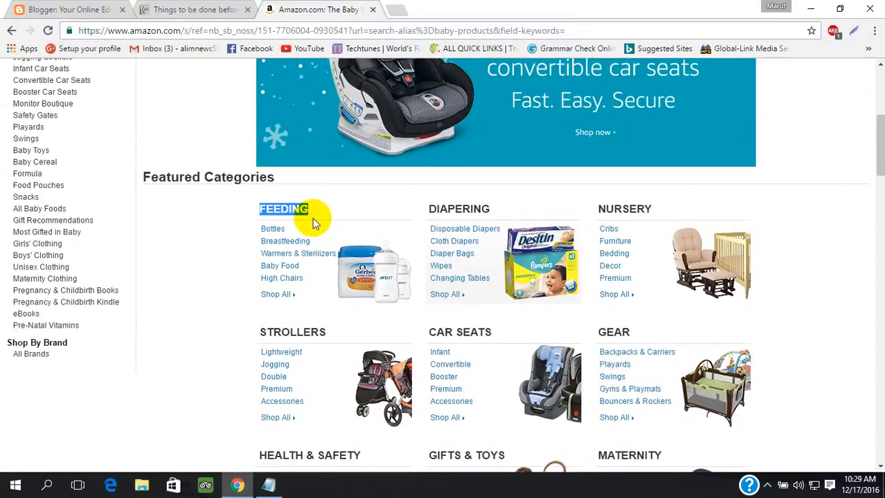
left_click(269, 485)
key("ctrl+v")
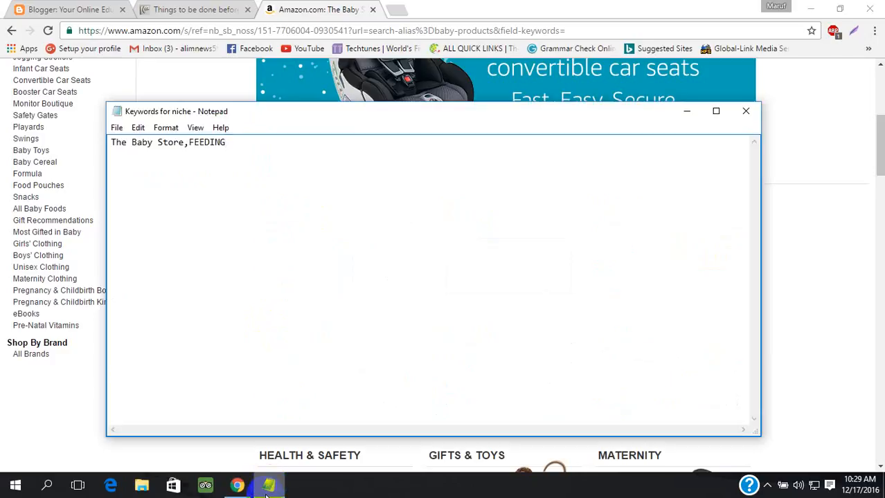
type(",")
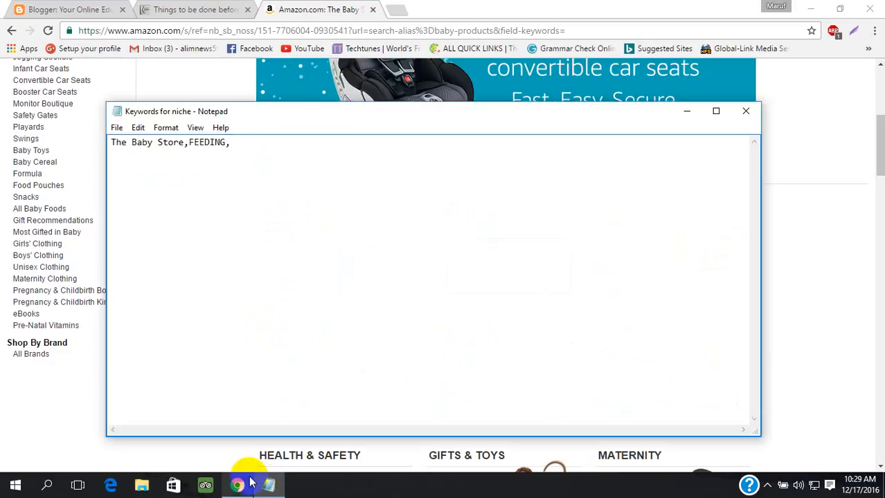
left_click(238, 486)
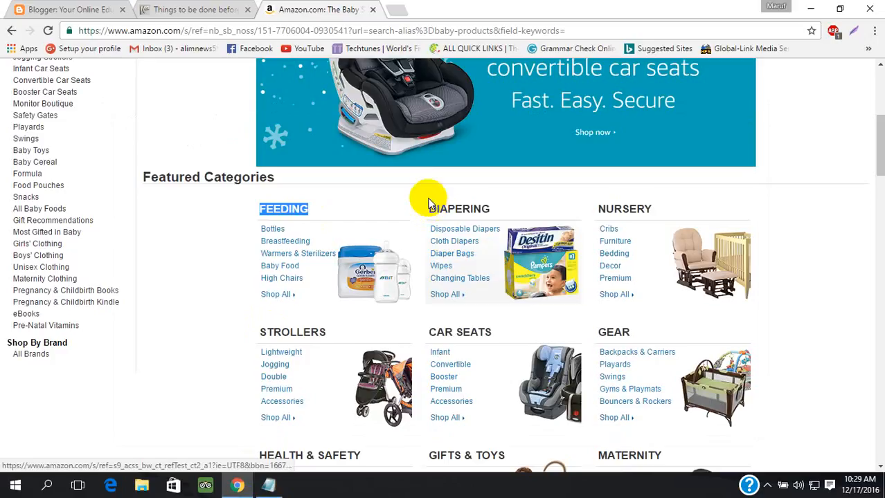
left_click_drag(429, 208, 493, 212)
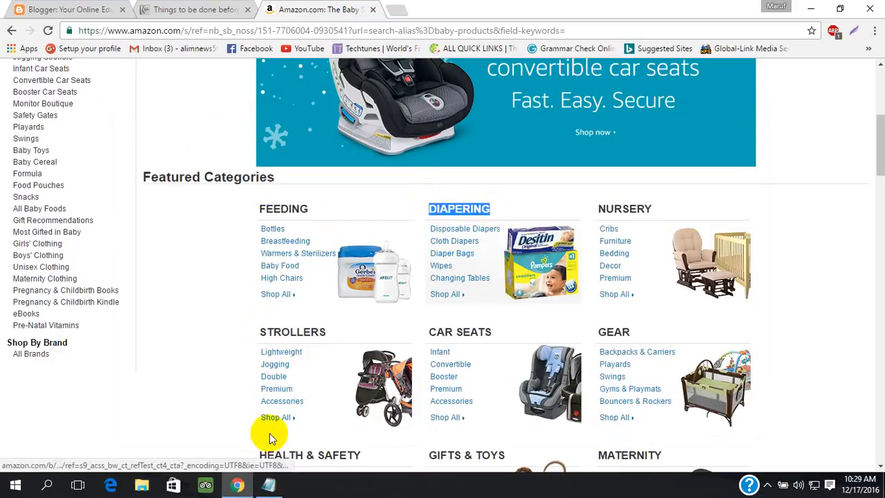
left_click(269, 486)
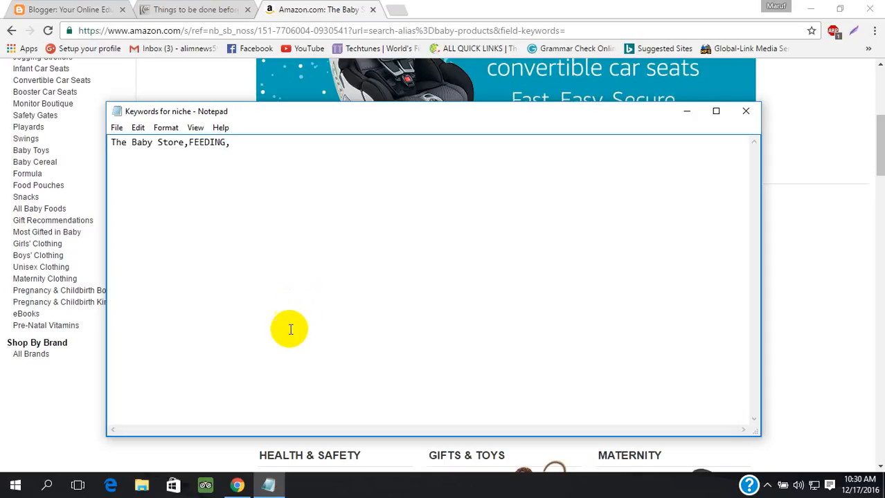
left_click(269, 485)
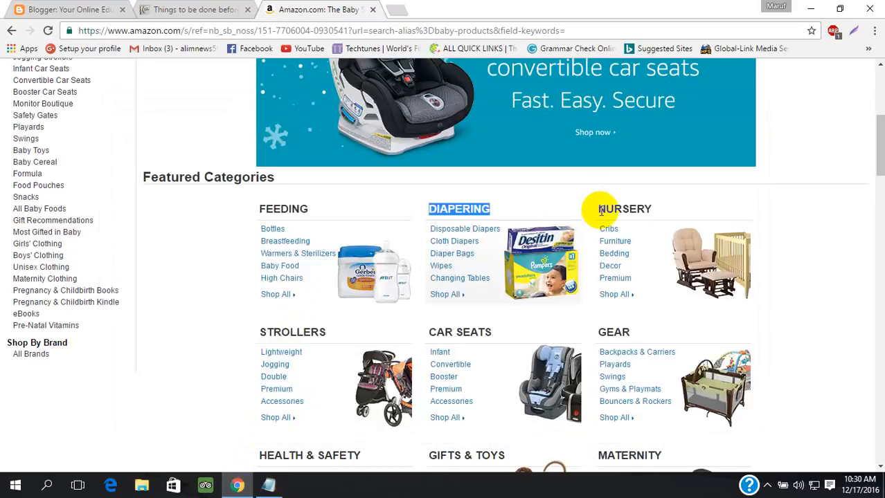
- Copy the NURSERY category name from Amazon and paste it twice at the end of the keyword list, each followed by a comma
left_click_drag(601, 210, 659, 206)
key("ctrl+c")
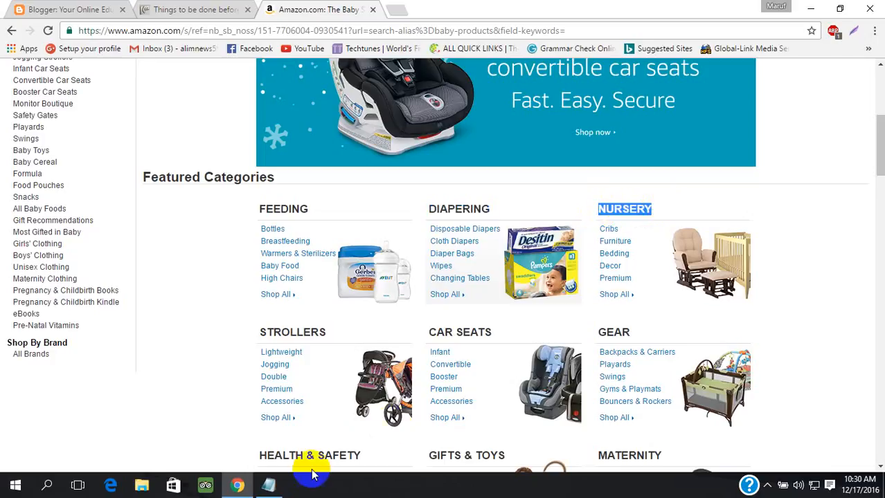
left_click(269, 485)
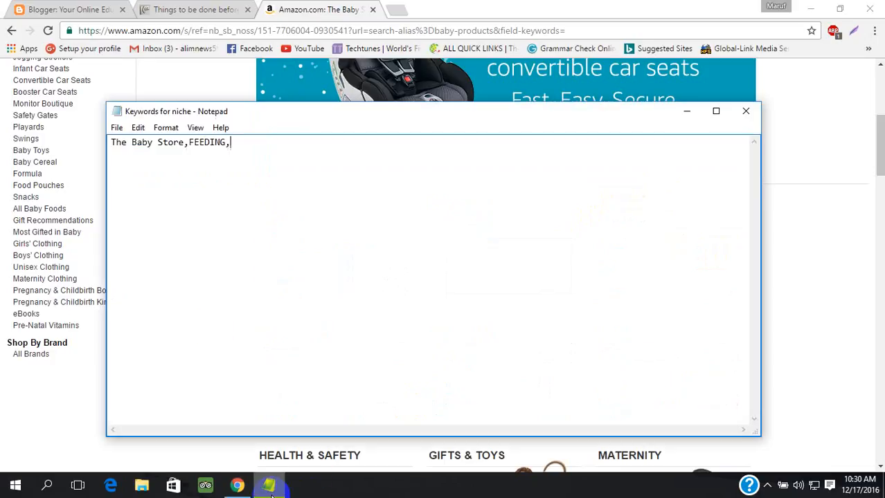
key("ctrl+v")
left_click(208, 310)
type(",")
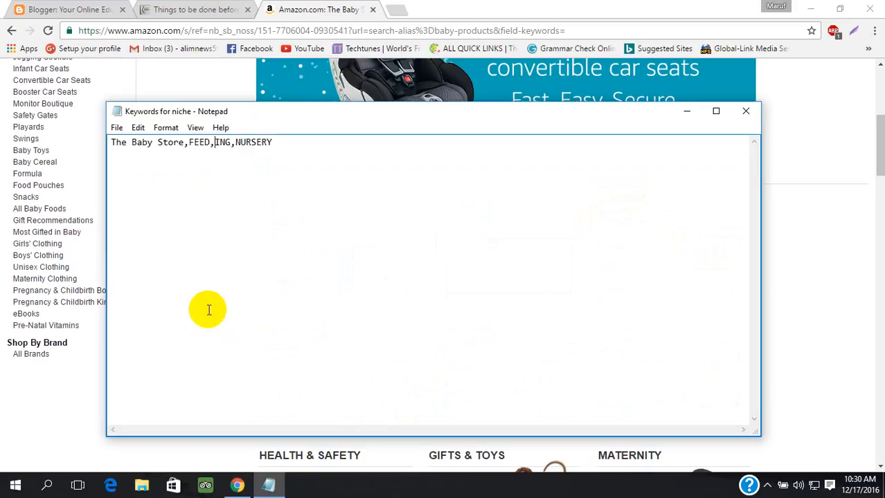
key("BackSpace")
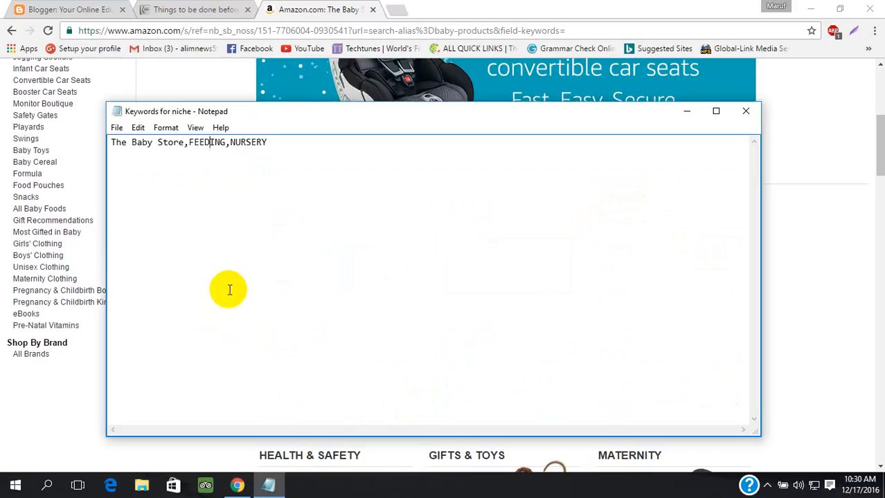
left_click(277, 141)
type(",")
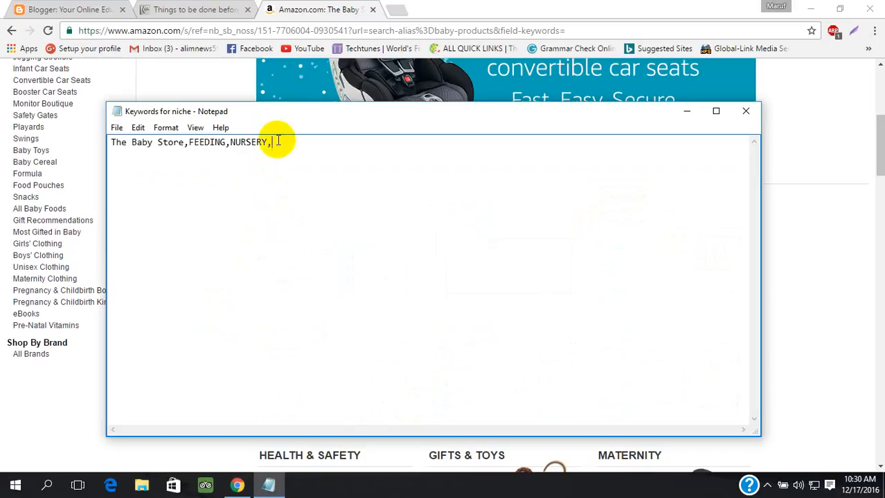
key("ctrl+v")
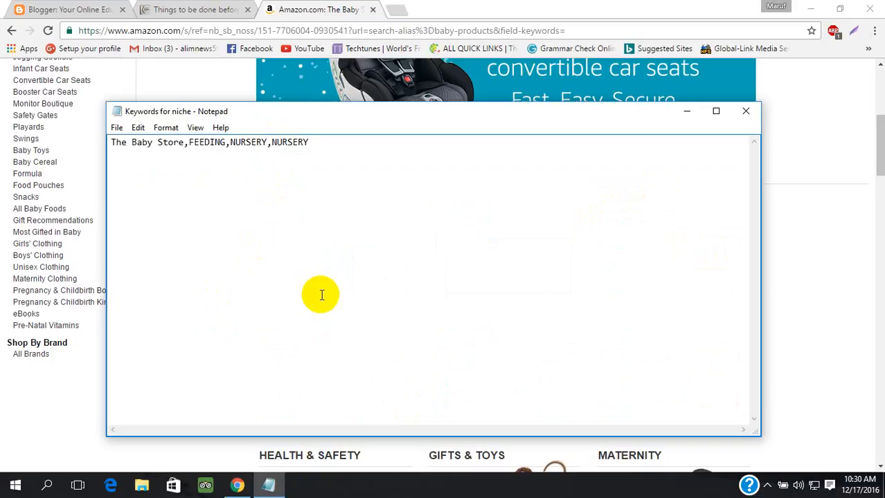
type(",")
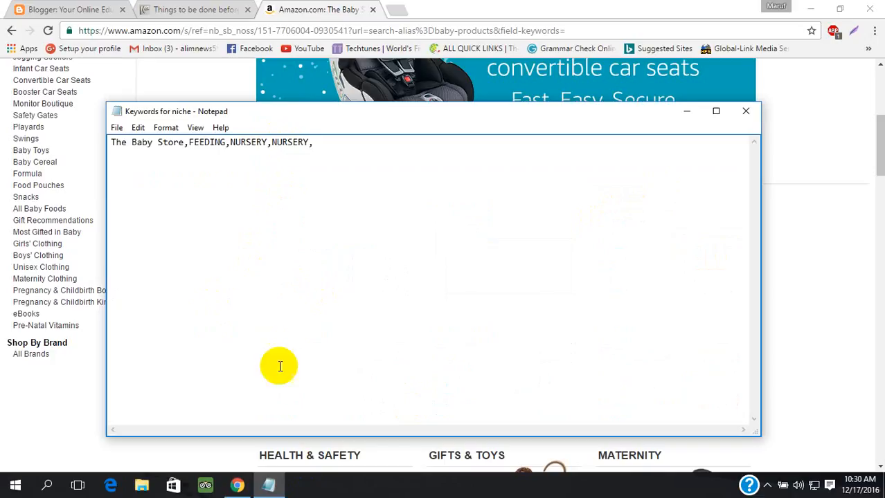
- Open the Bottles page of Amazon's Feeding category and copy its BABY BOTTLES heading
left_click(237, 485)
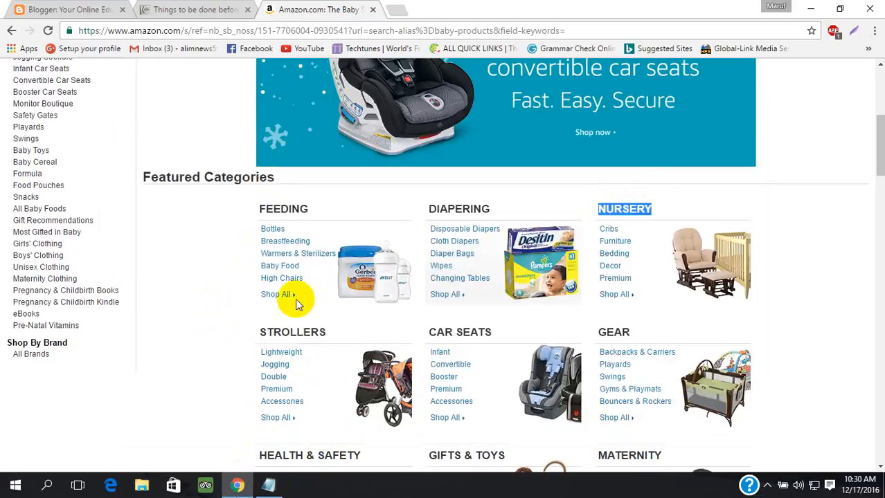
left_click(272, 232)
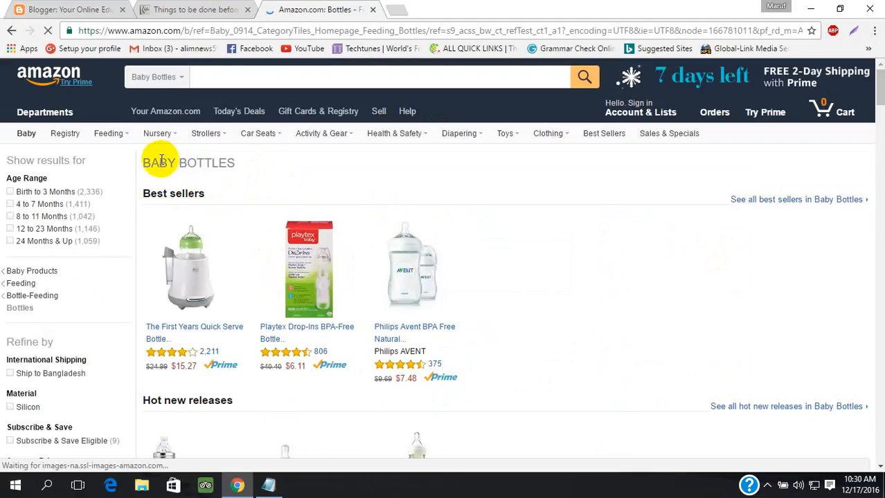
left_click_drag(144, 160, 247, 156)
key("ctrl+c")
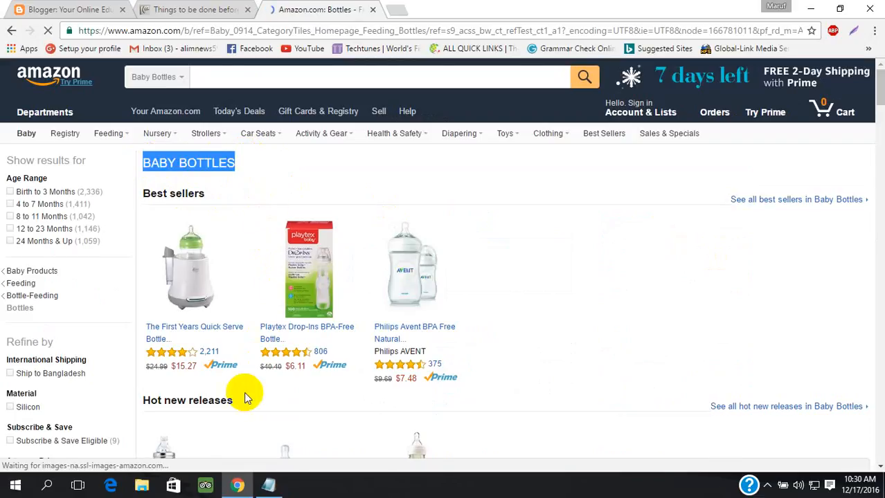
- Try to paste the copied heading into the keyword list, delete the inserted NURSERY text, and return to the Amazon page
left_click(268, 486)
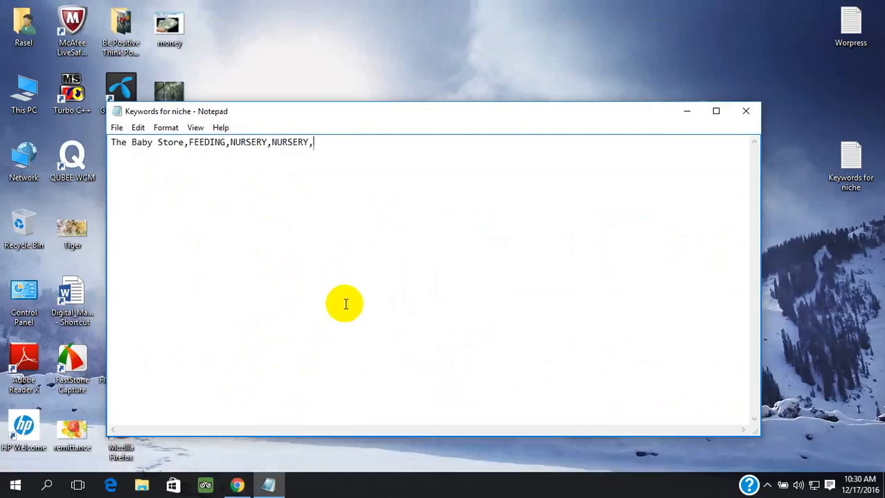
type("NURSERY")
key("BackSpace")
key("BackSpace")
key("BackSpace")
key("BackSpace")
key("BackSpace")
key("BackSpace")
key("BackSpace")
left_click(240, 484)
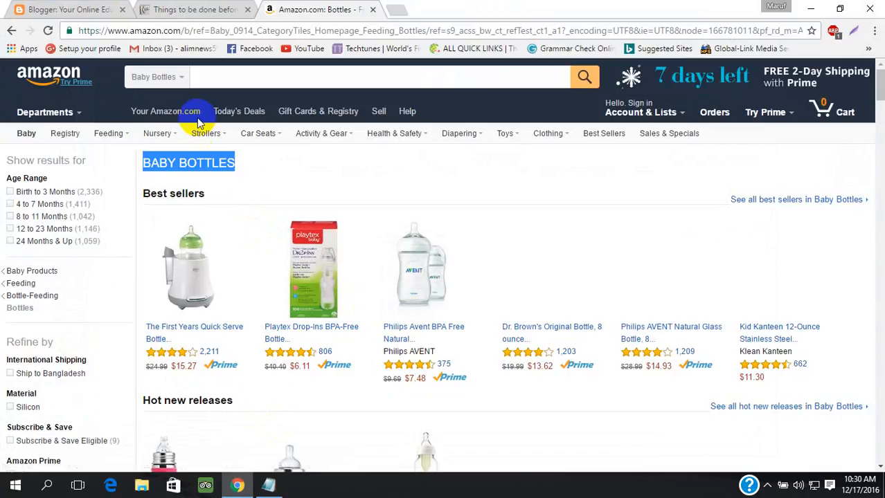
- Copy the BABY BOTTLES heading from Amazon and paste it at the end of the keyword list, followed by a comma
right_click(196, 154)
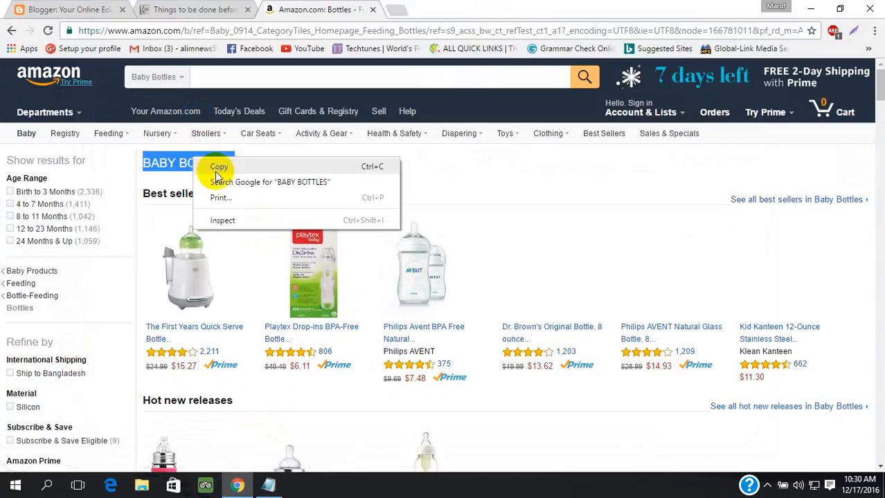
left_click(215, 168)
left_click(238, 486)
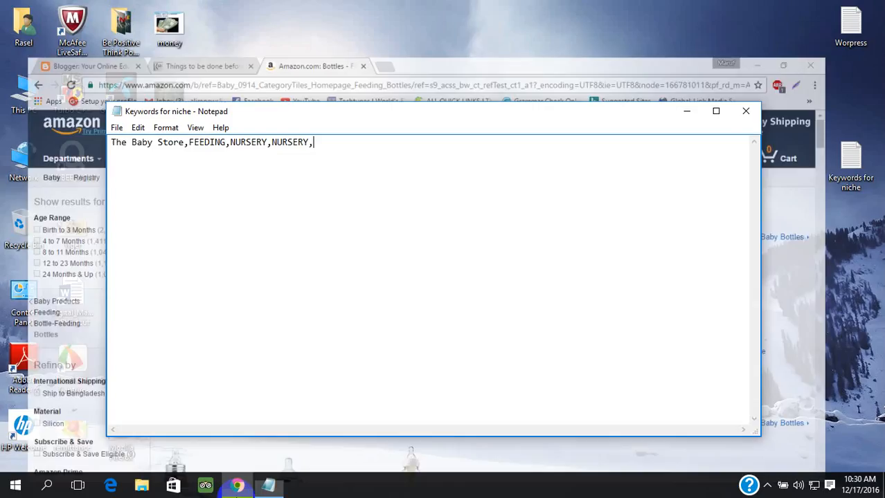
key("ctrl+v")
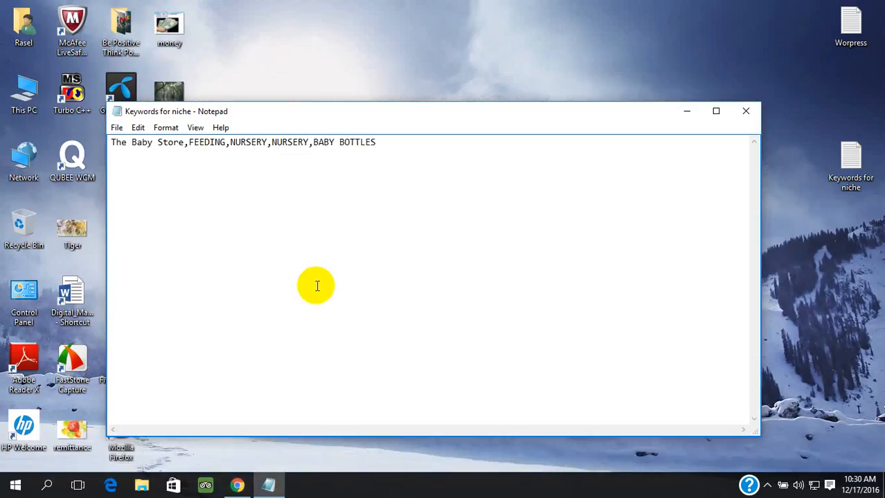
type(",")
- Look over Amazon's Baby Bottles product listings and go back to The Baby Store page
left_click(237, 485)
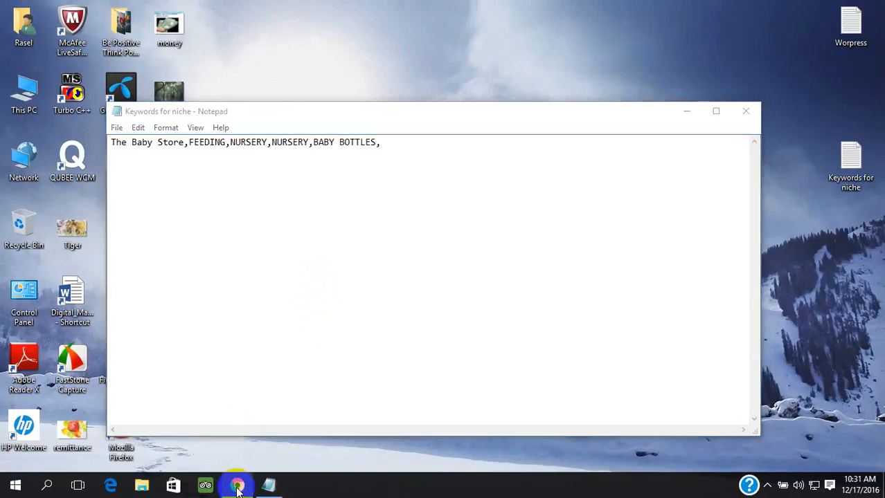
scroll(280, 408, "down", 4)
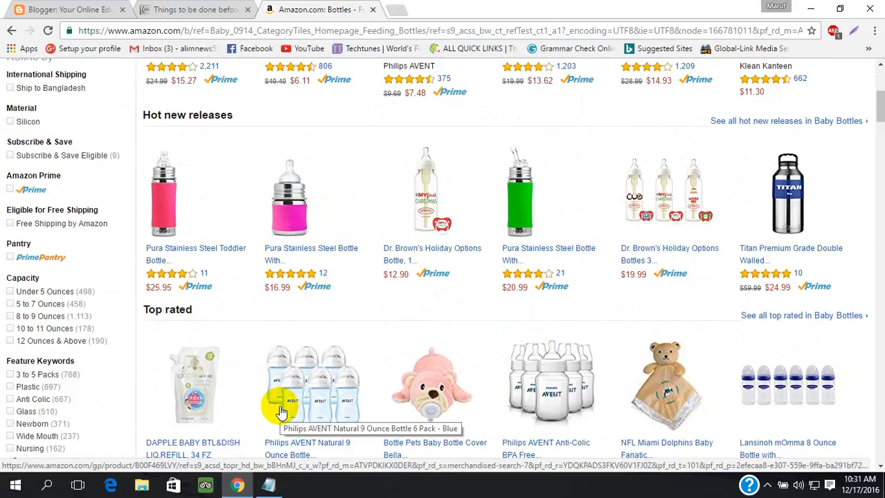
scroll(280, 412, "up", 4)
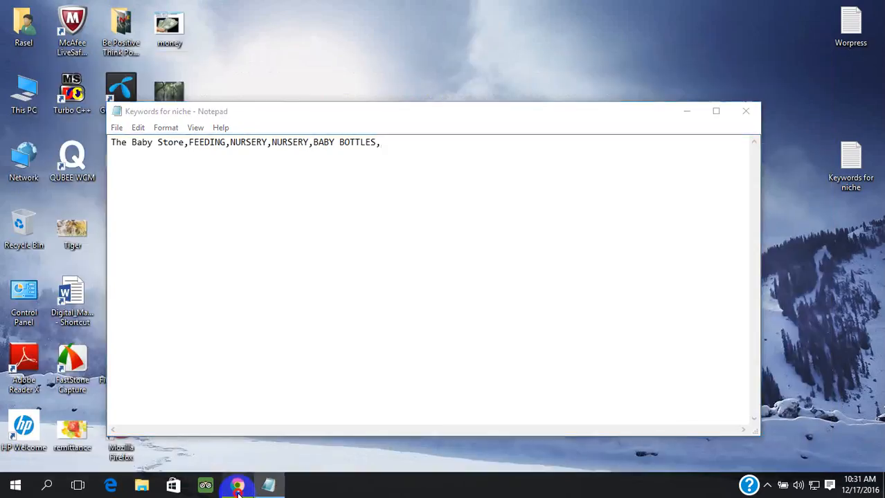
left_click(238, 487)
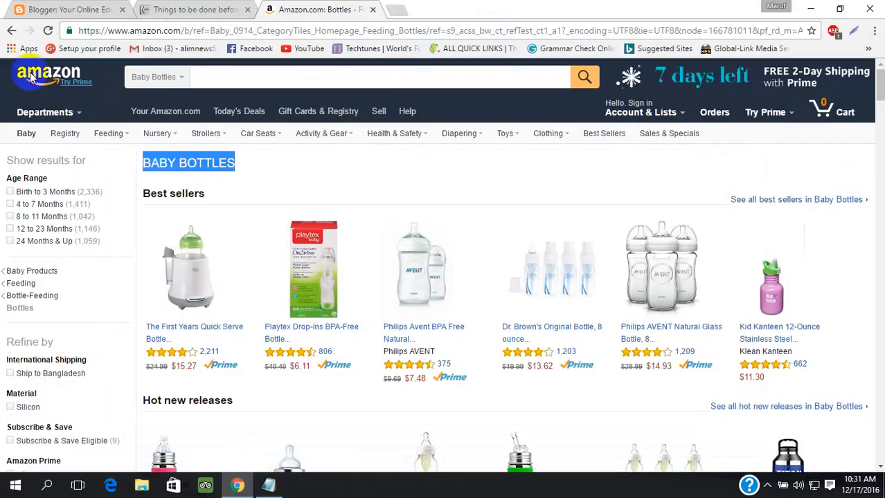
left_click(11, 31)
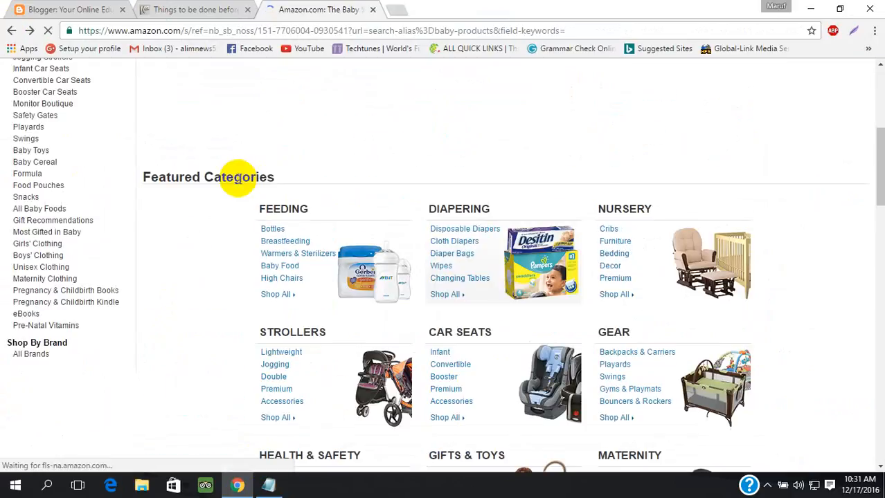
scroll(238, 178, "up", 5)
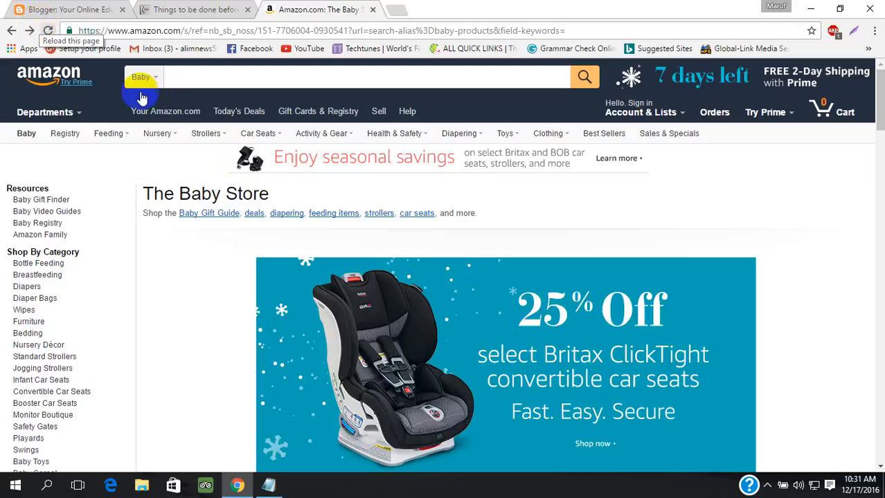
- Search Google for "google adwards" in a new browser tab
left_click(396, 10)
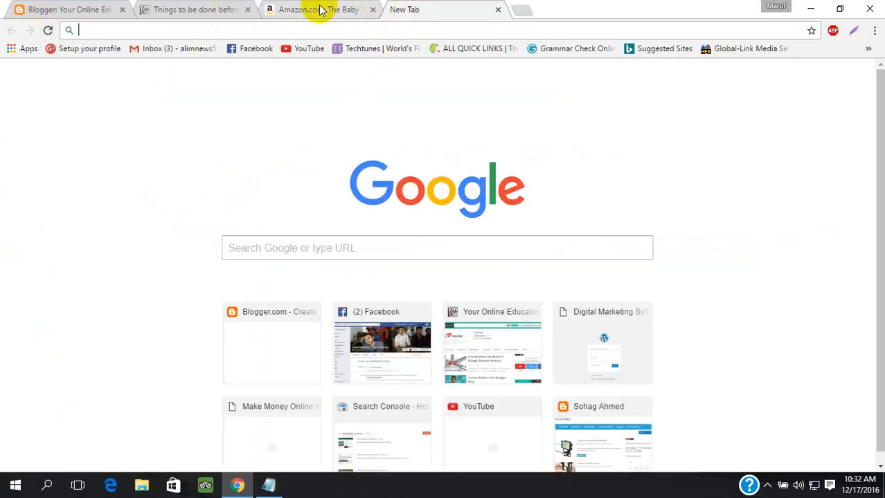
type("goo")
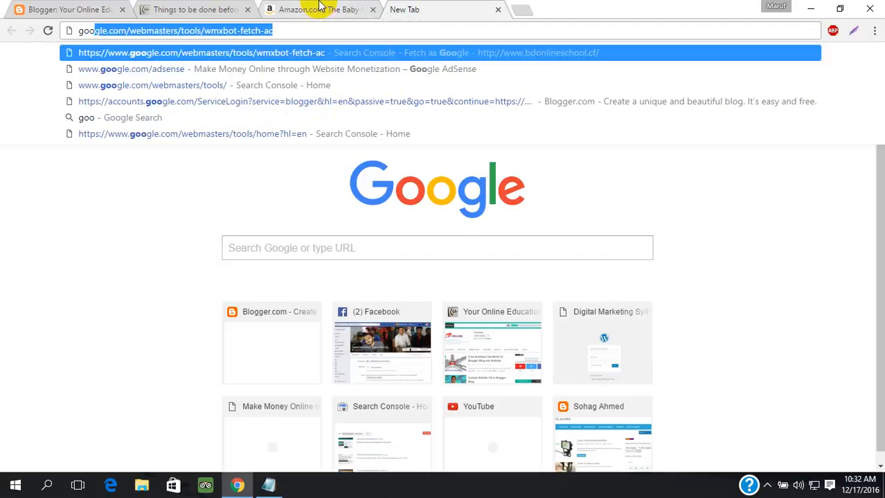
type("gle")
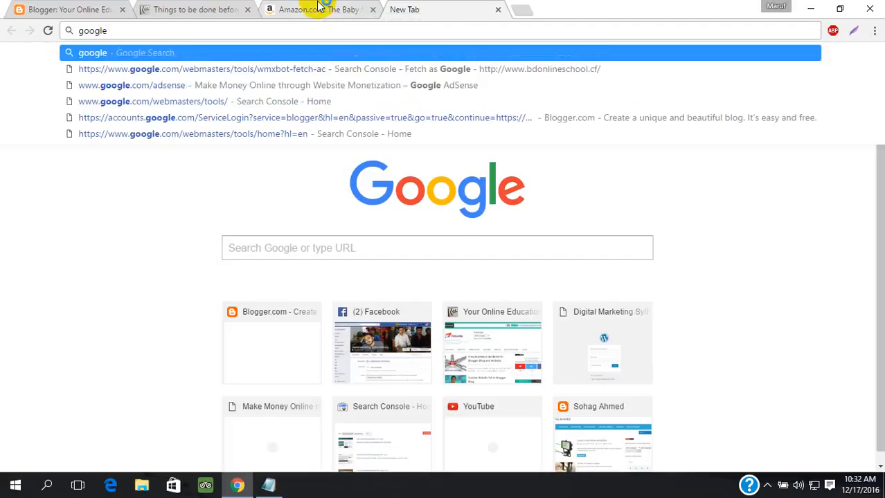
type(" ad")
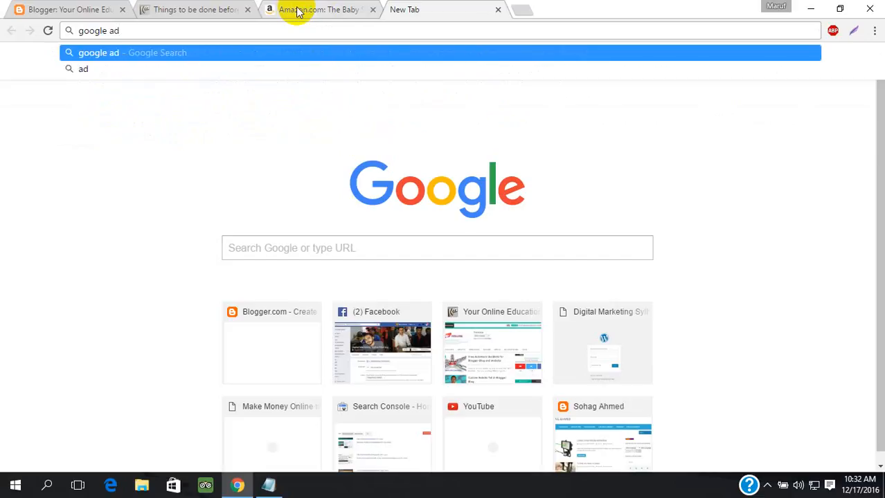
type("war")
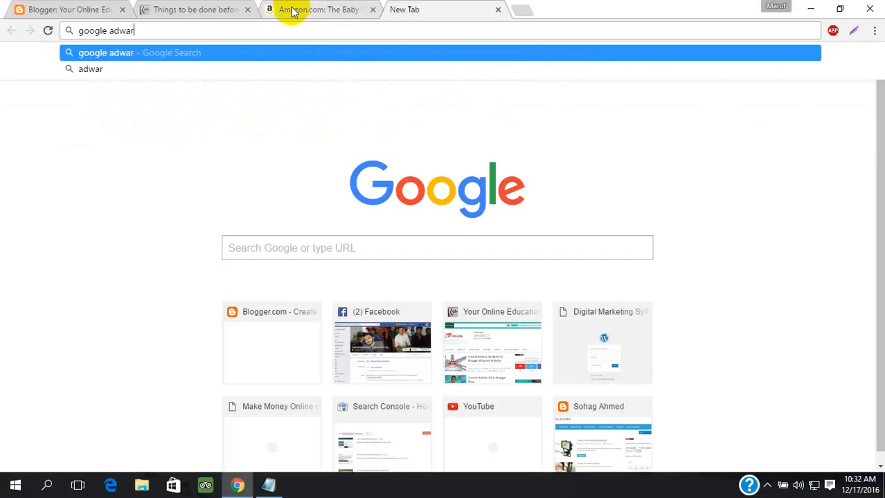
type("ds")
key("Return")
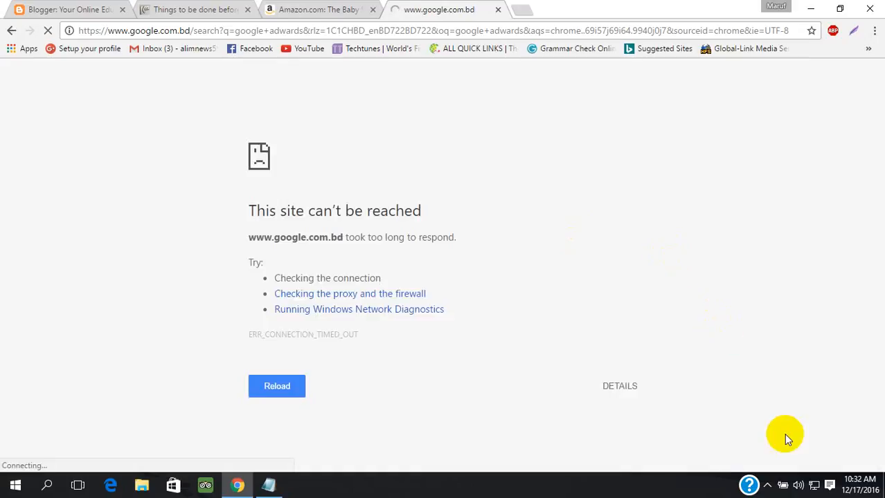
left_click_drag(782, 485, 772, 453)
left_click(782, 486)
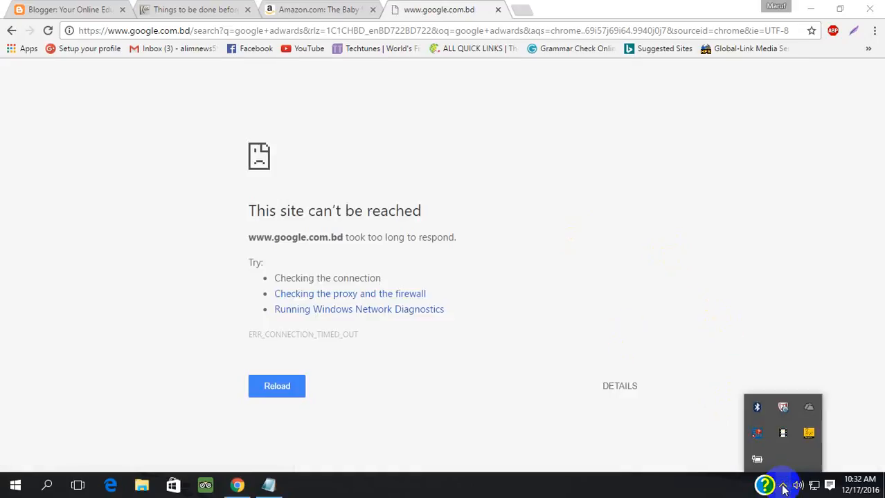
left_click_drag(780, 443, 368, 450)
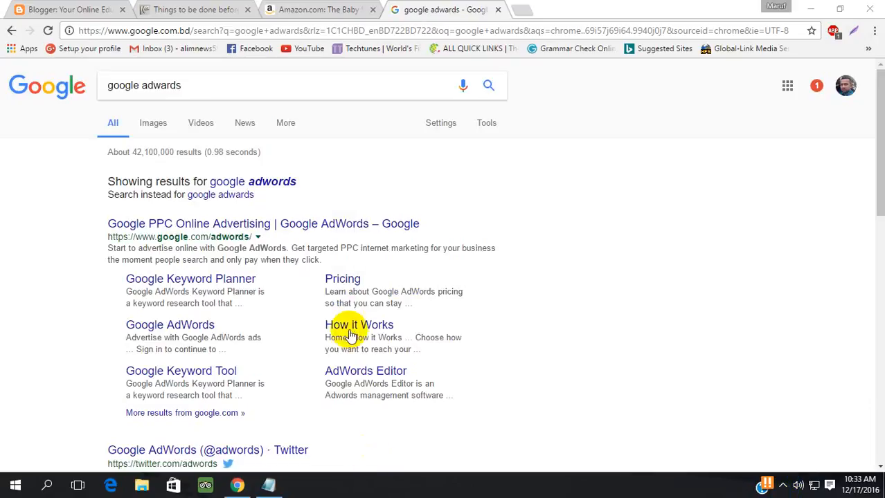
- Open the Google AdWords site from the search results and start its account setup
left_click(300, 231)
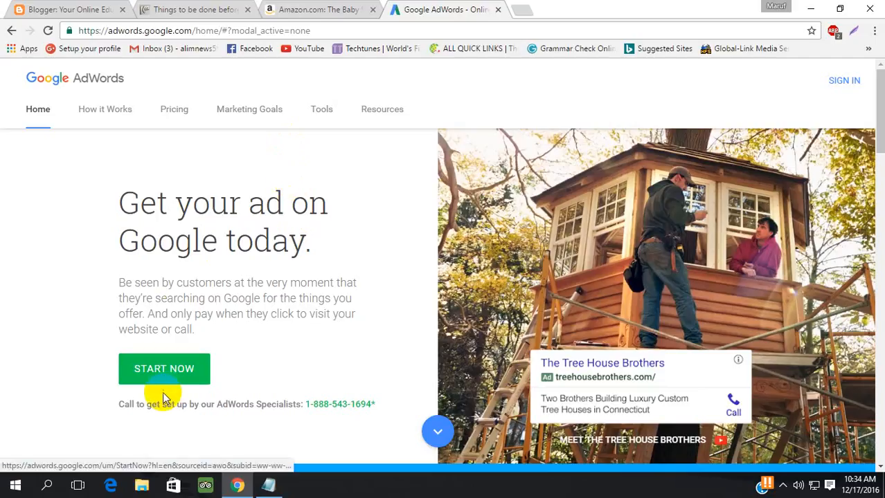
left_click(170, 373)
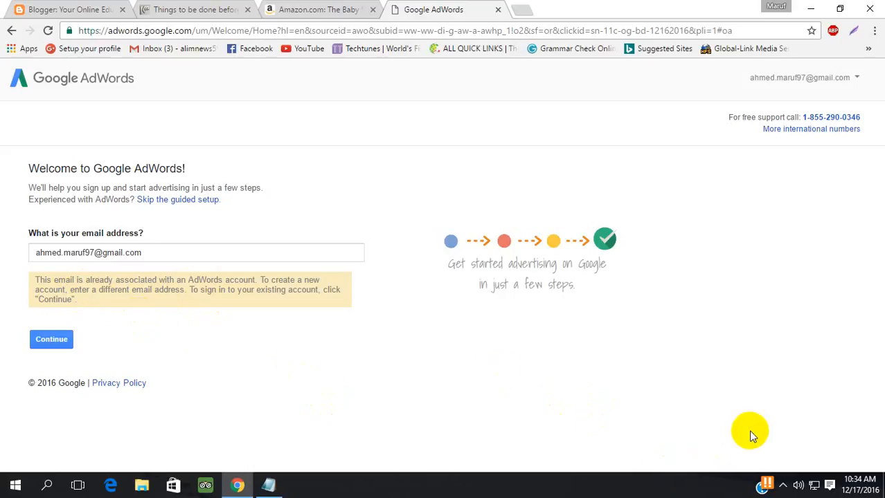
left_click(783, 484)
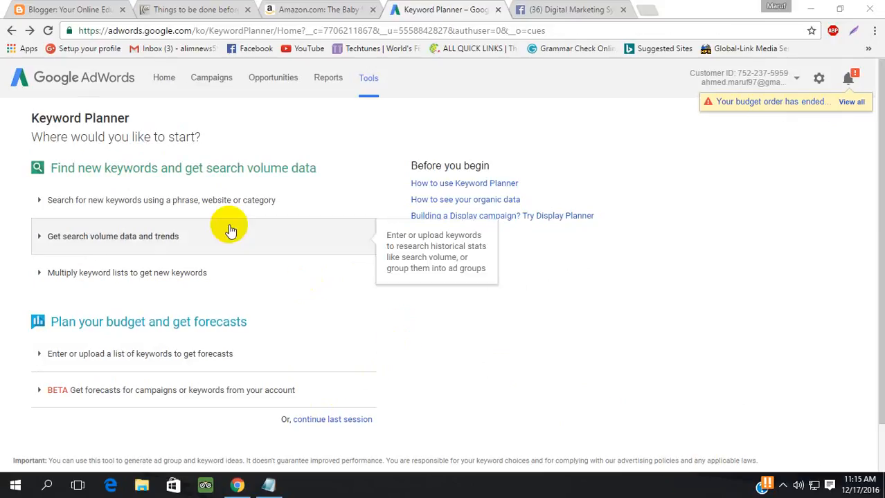
- Expand Keyword Planner's search for new keywords using a phrase, website or category, and enter "Your Online learning" as the product or service
left_click(197, 214)
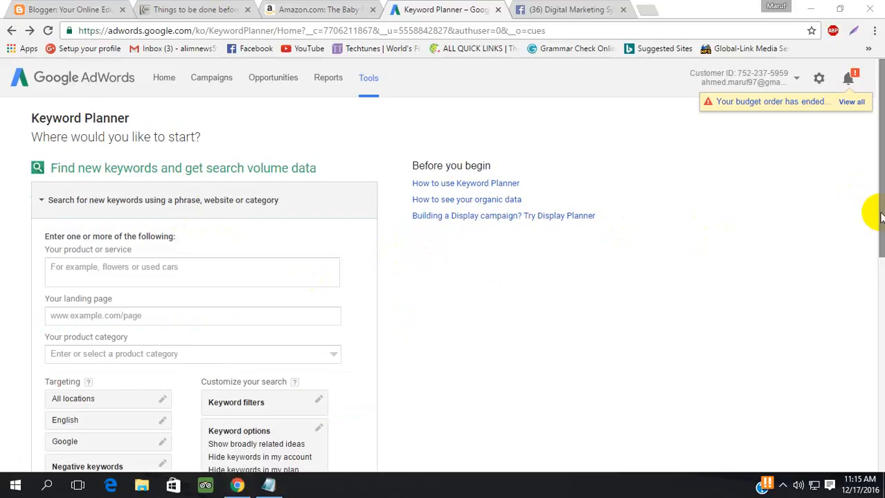
left_click_drag(879, 208, 866, 222)
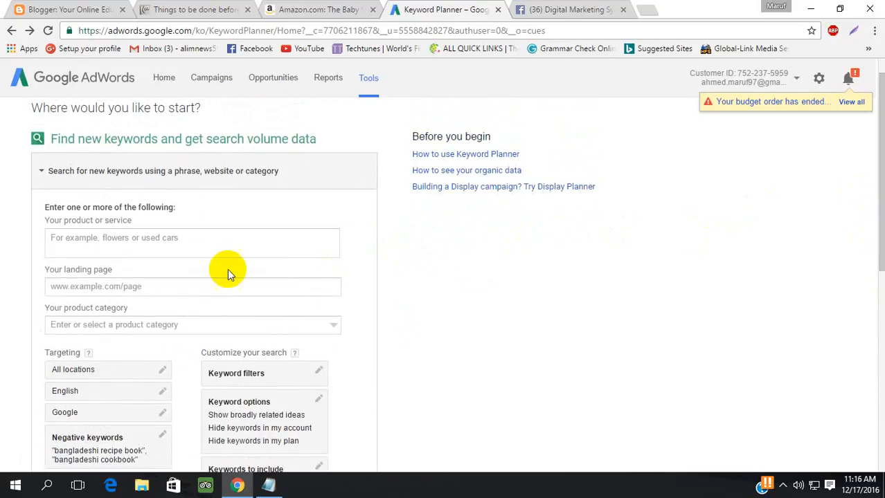
left_click(147, 241)
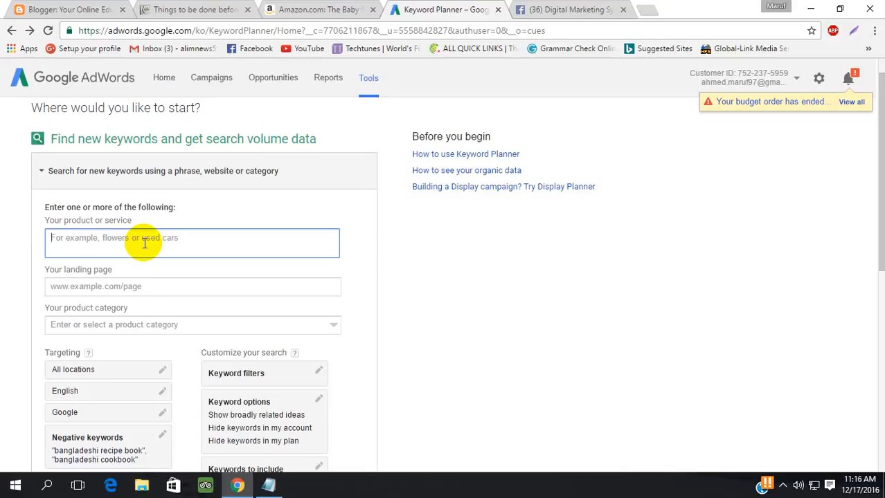
left_click(88, 9)
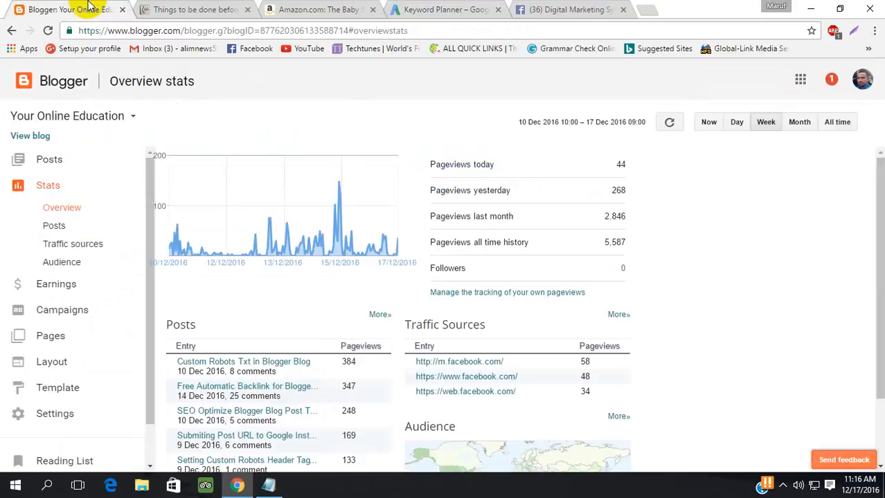
left_click(426, 10)
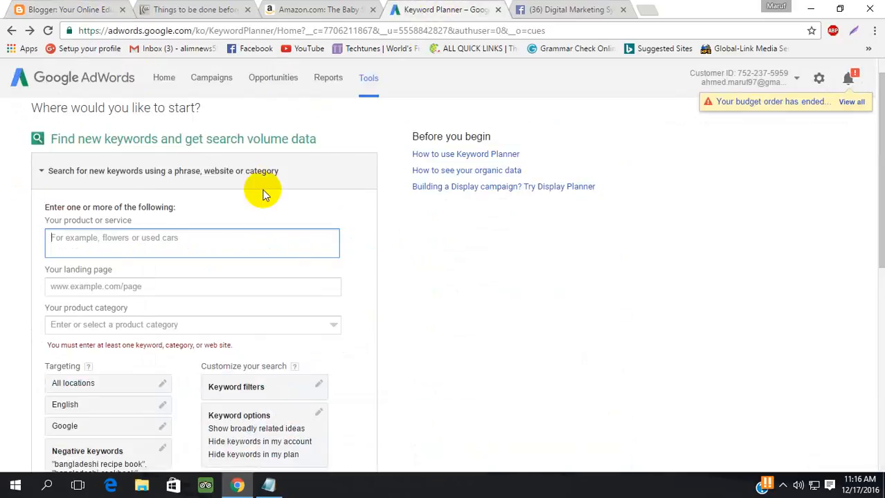
type("Your")
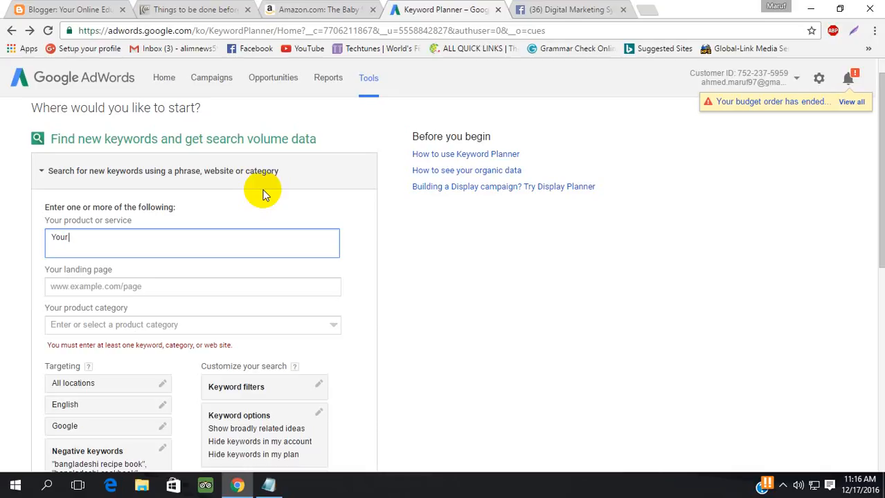
type(" Online")
left_click(783, 486)
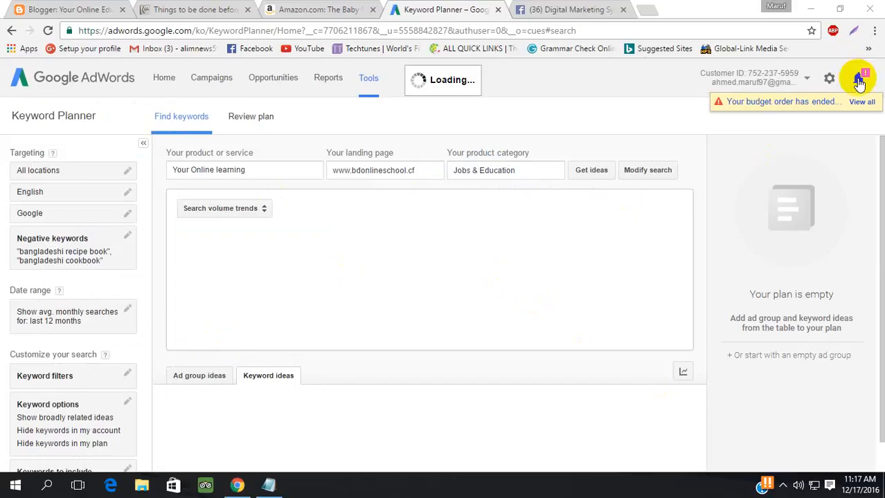
left_click(858, 80)
left_click(858, 80)
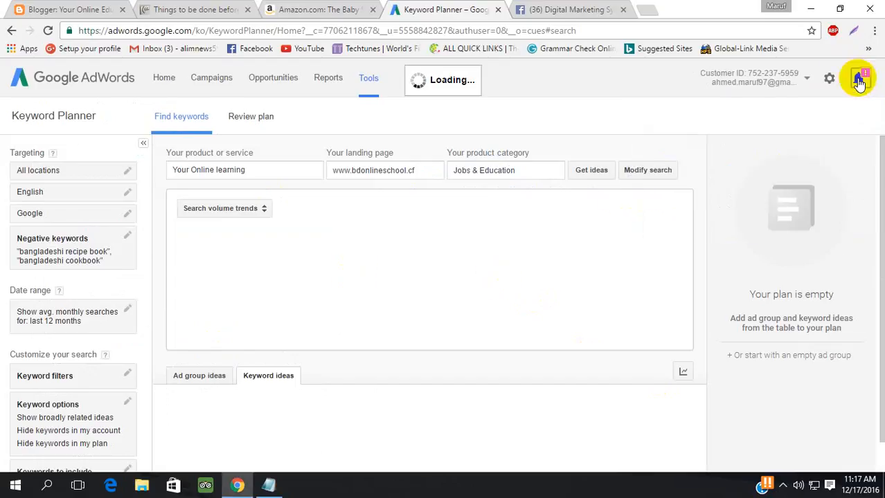
left_click(858, 80)
left_click(858, 80)
left_click(859, 81)
left_click(858, 80)
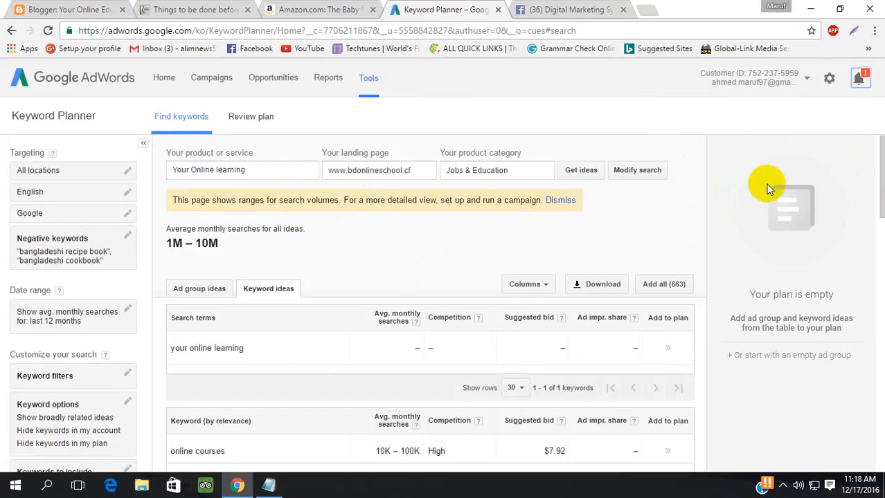
- Review the keyword ideas with their average monthly searches, competition and suggested bids, and request the ideas again for the same search
left_click(879, 182)
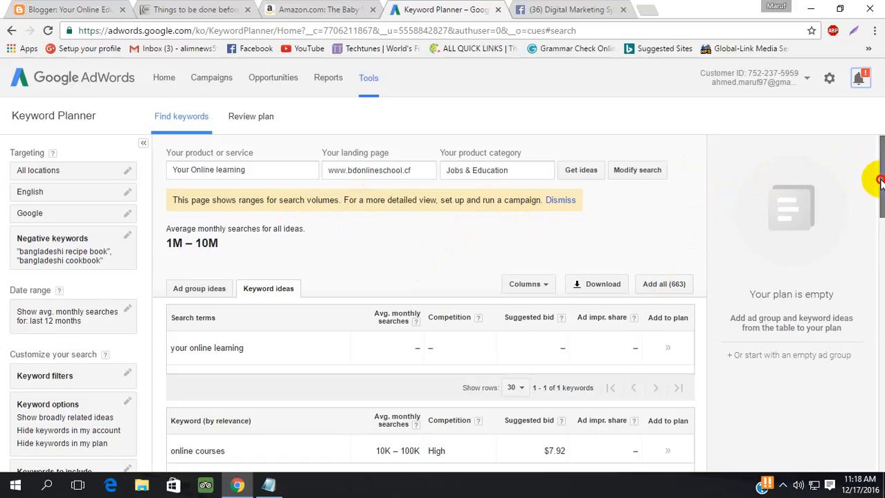
left_click_drag(880, 181, 878, 241)
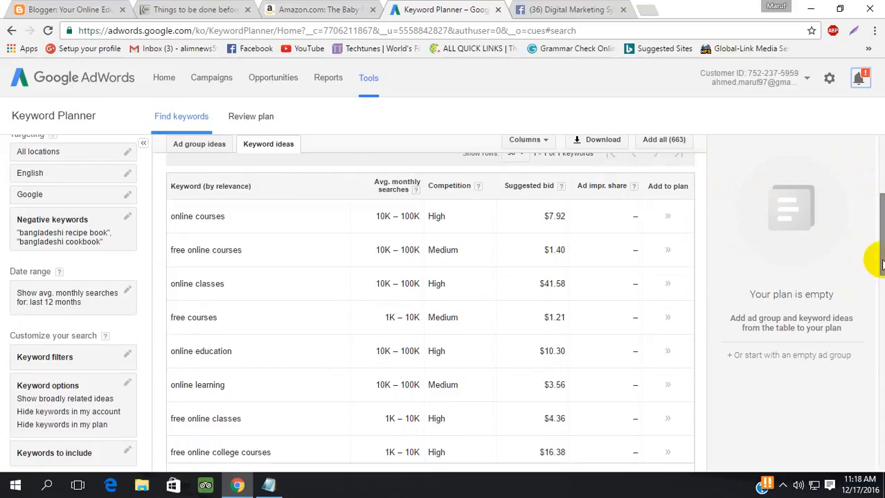
left_click_drag(880, 263, 880, 276)
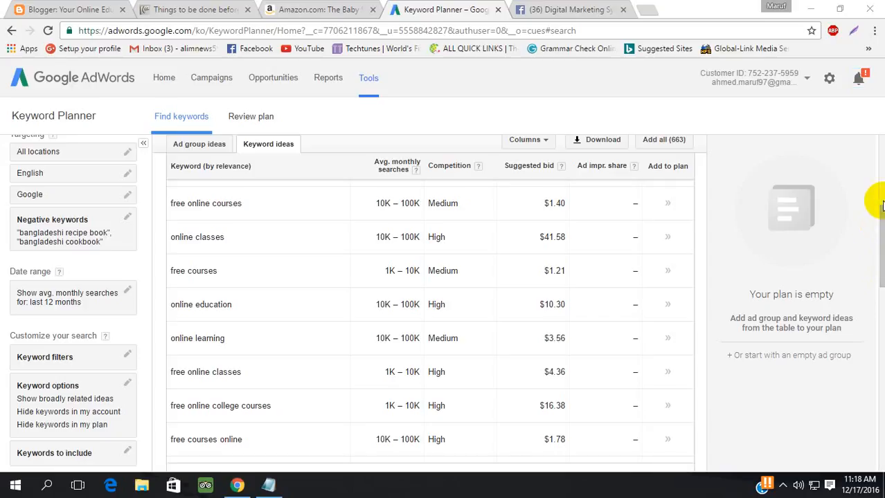
left_click_drag(881, 220, 873, 126)
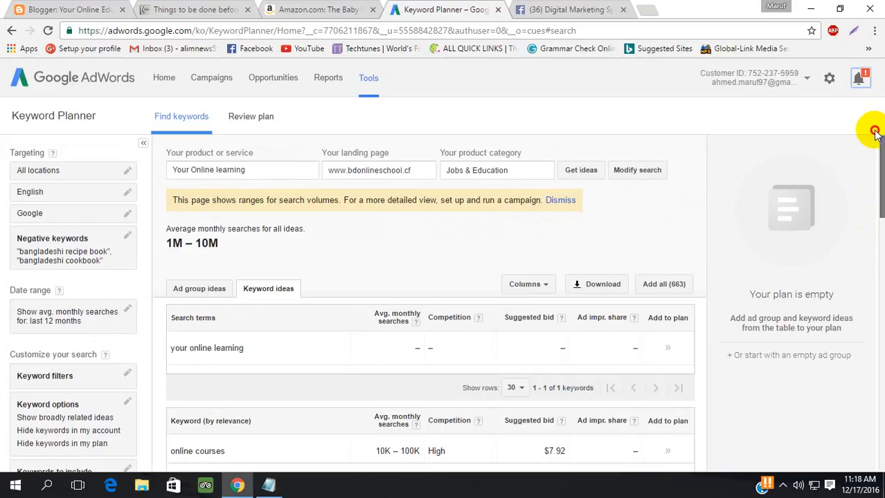
left_click_drag(881, 161, 881, 335)
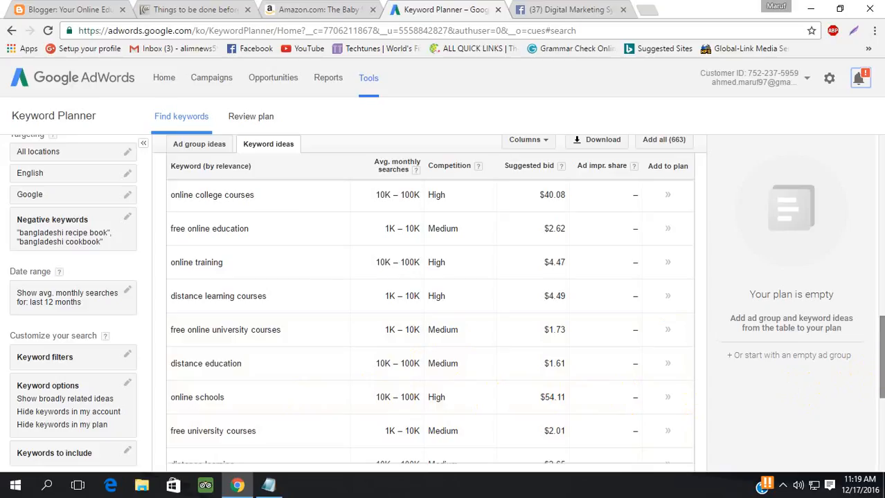
left_click(879, 380)
left_click_drag(879, 381, 833, 174)
left_click(572, 170)
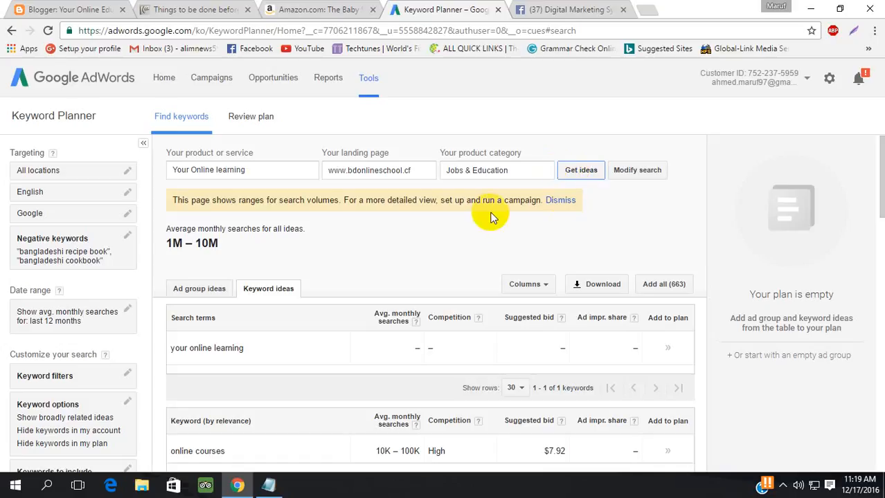
- Open the current Keyword Planner search for modification, and copy "Baby Store" from the niche keyword list in Notepad
left_click(628, 173)
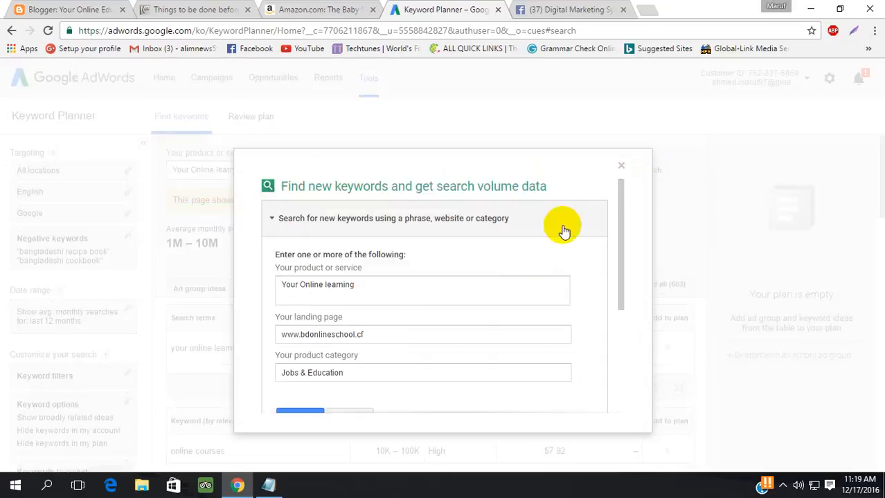
left_click(783, 484)
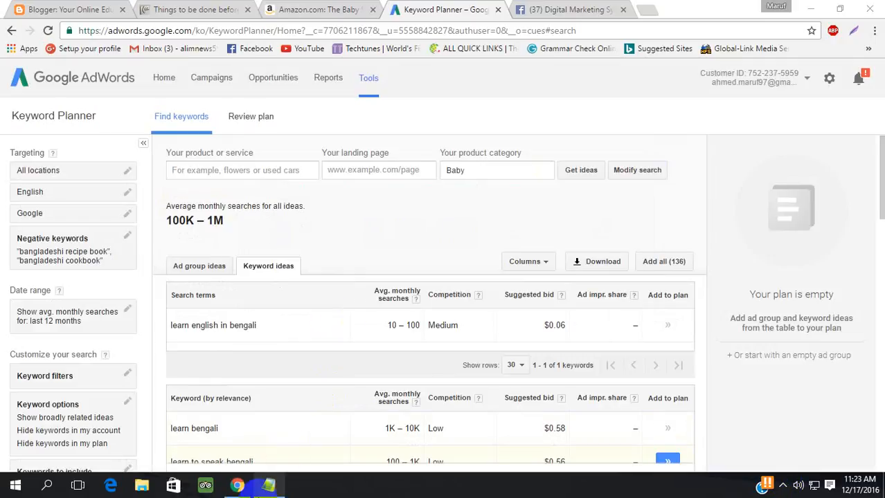
left_click(269, 485)
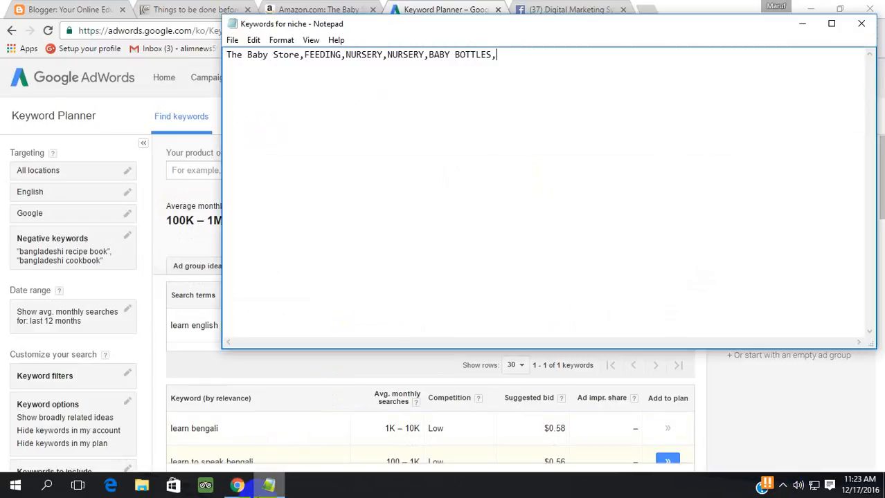
left_click(248, 55)
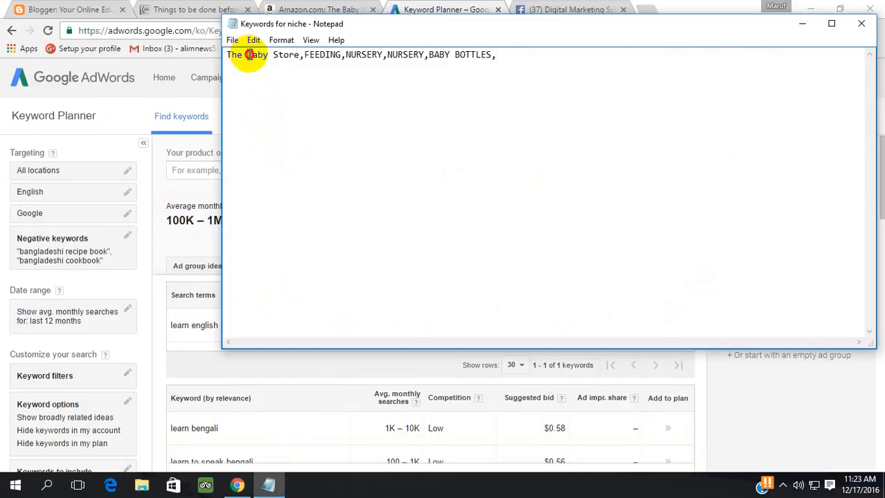
left_click_drag(249, 56, 302, 58)
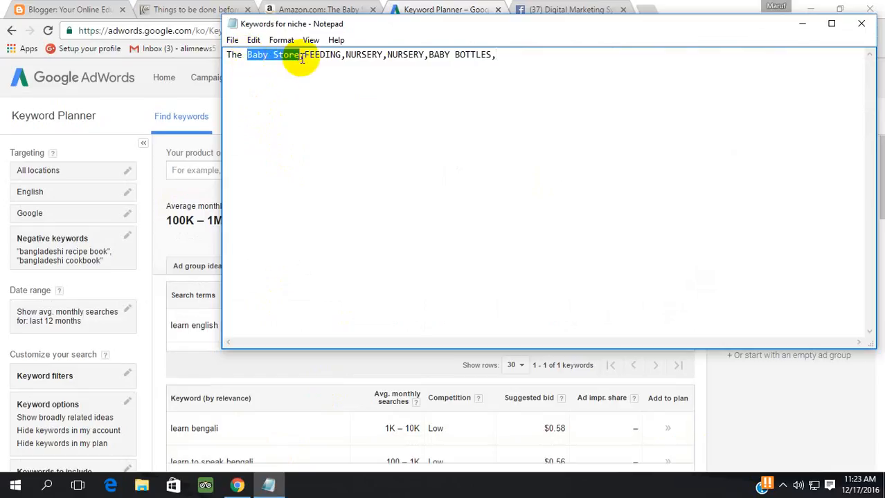
- Back in Keyword Planner, get keyword ideas for the product or service "best Baby Store" in the Baby category
left_click(439, 10)
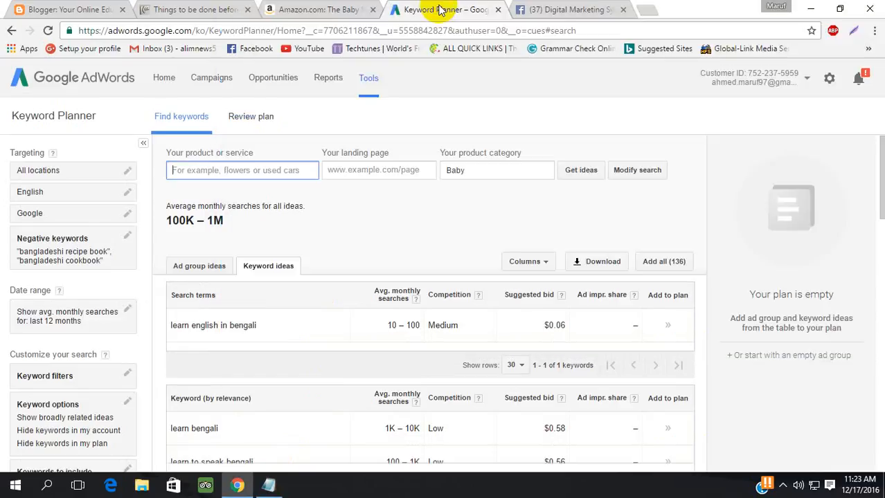
left_click(336, 11)
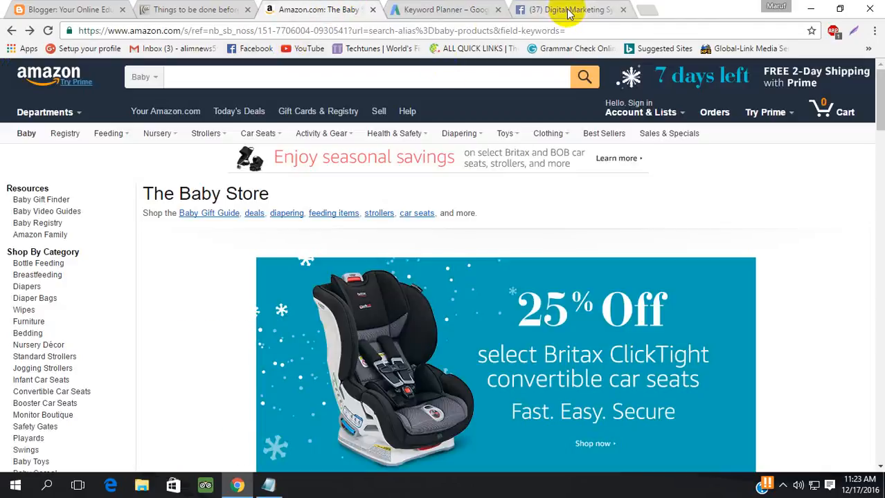
left_click(440, 9)
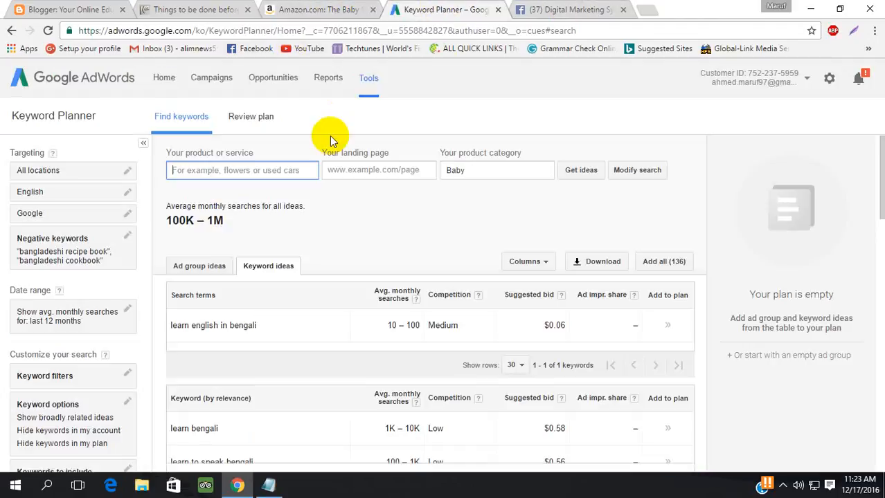
type("best ")
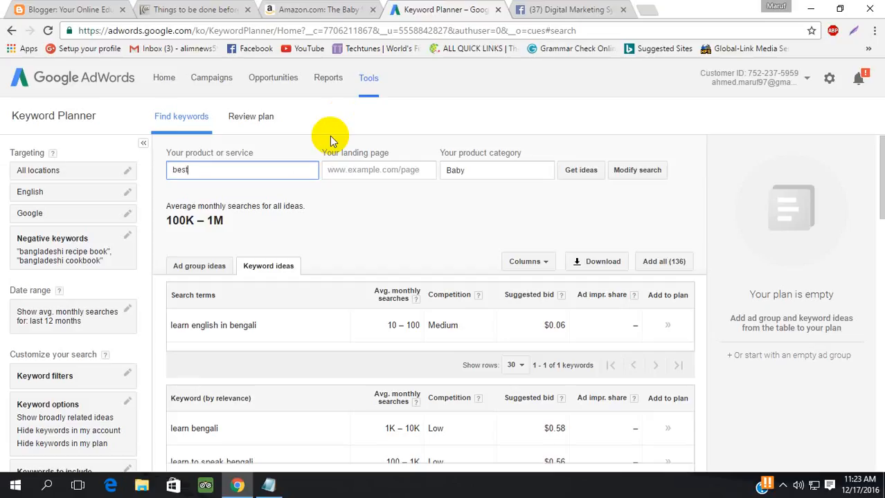
type("Baby Store")
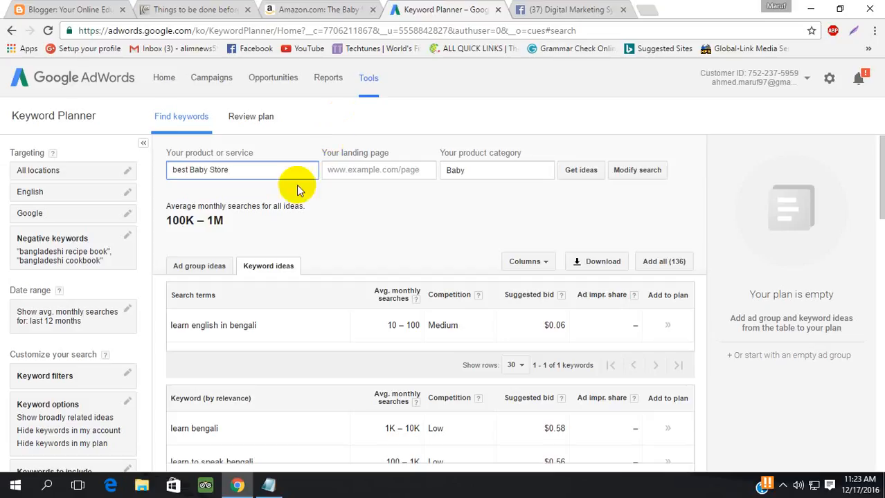
left_click(585, 173)
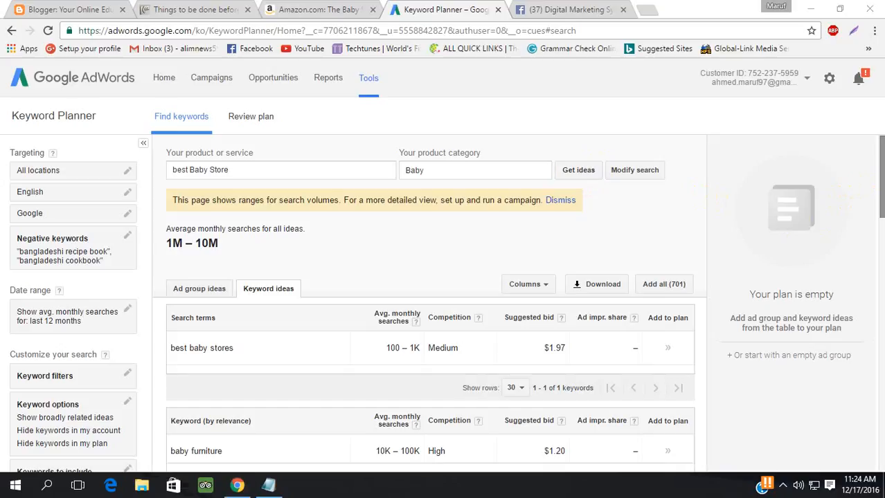
- Review the related baby keywords with their monthly searches and competition, and compare them with the niche keyword list in Notepad
left_click_drag(880, 187, 881, 249)
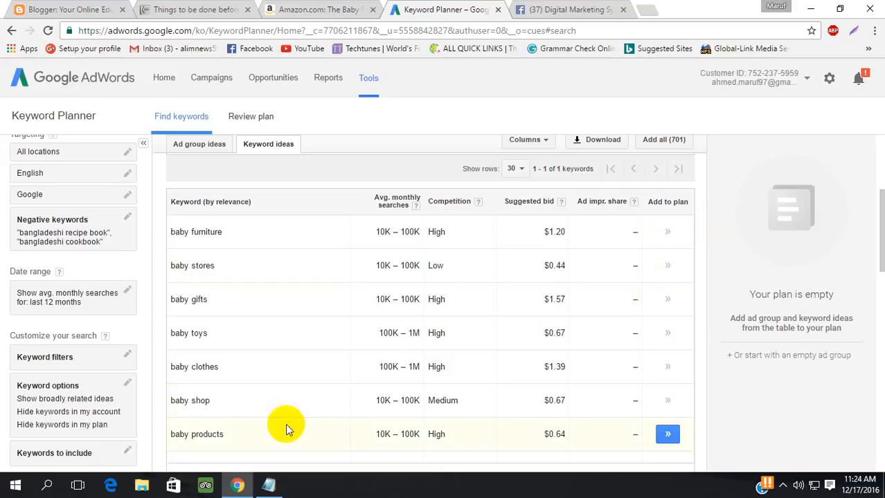
mouse_move(266, 487)
mouse_move(275, 417)
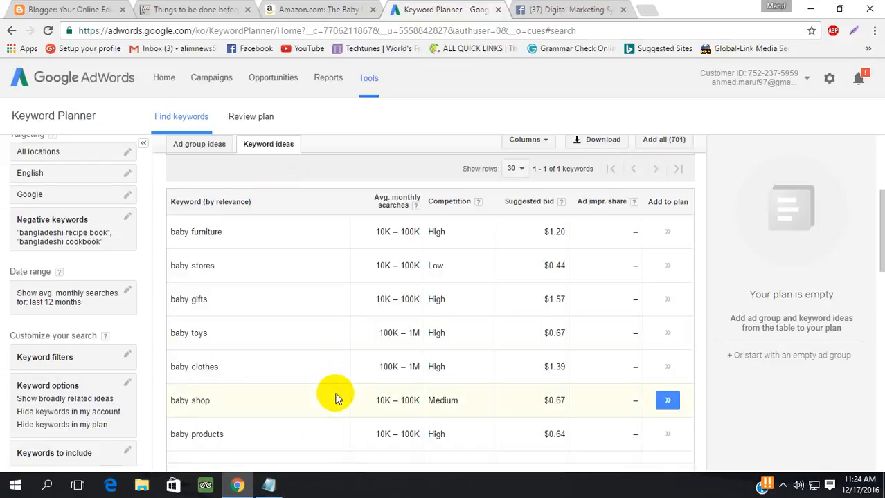
left_click(277, 486)
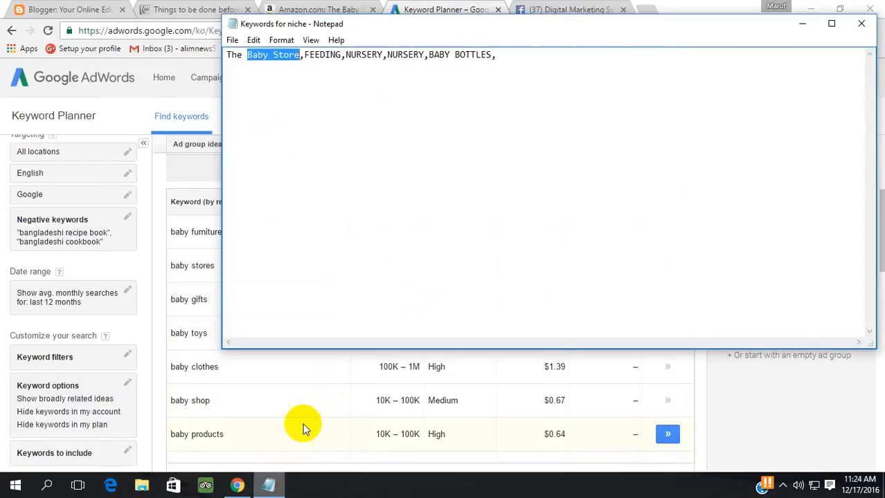
left_click(419, 232)
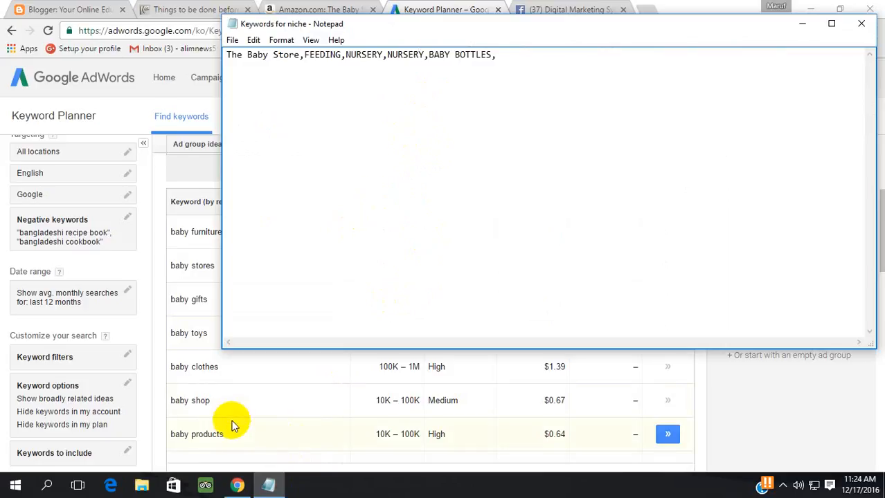
left_click(238, 485)
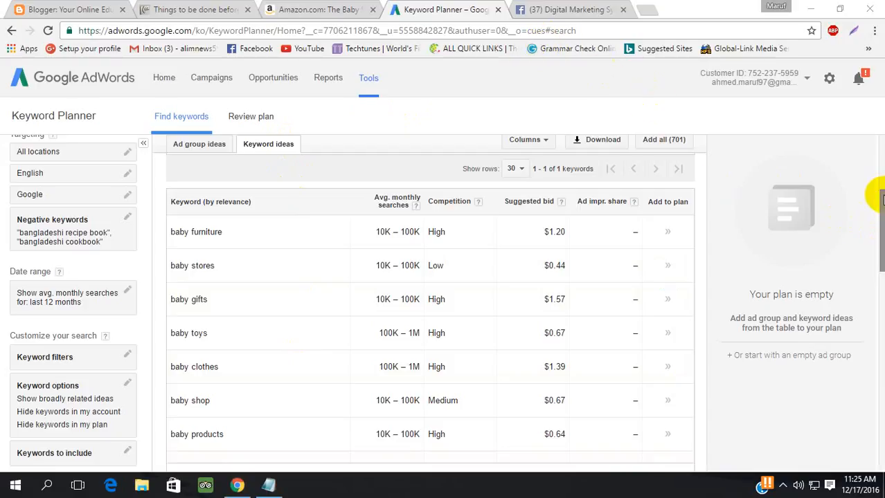
- Change the product or service to "best Baby Toys" and get new keyword ideas
left_click_drag(875, 191, 878, 120)
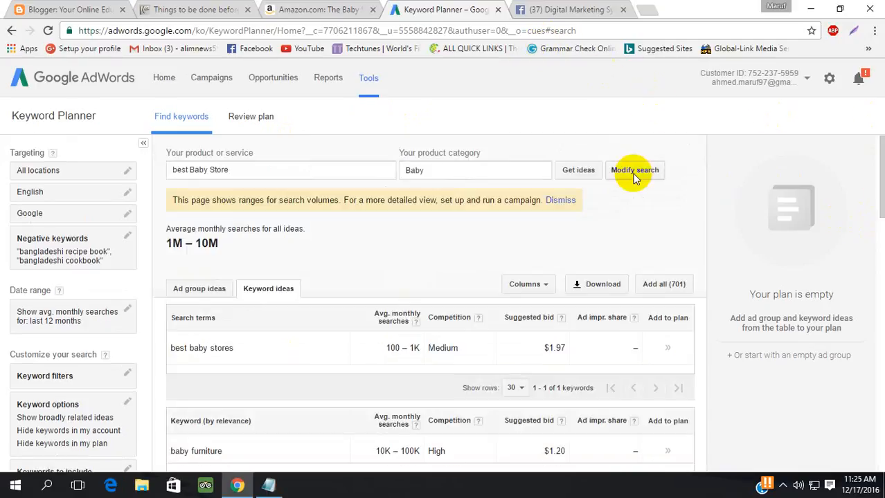
left_click(247, 170)
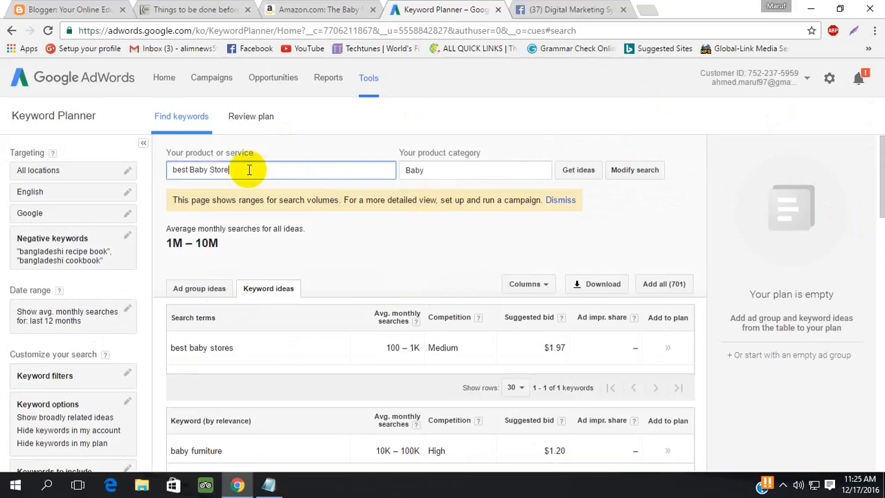
key("BackSpace")
key("BackSpace")
key("BackSpace")
key("BackSpace")
key("BackSpace")
type("Toys")
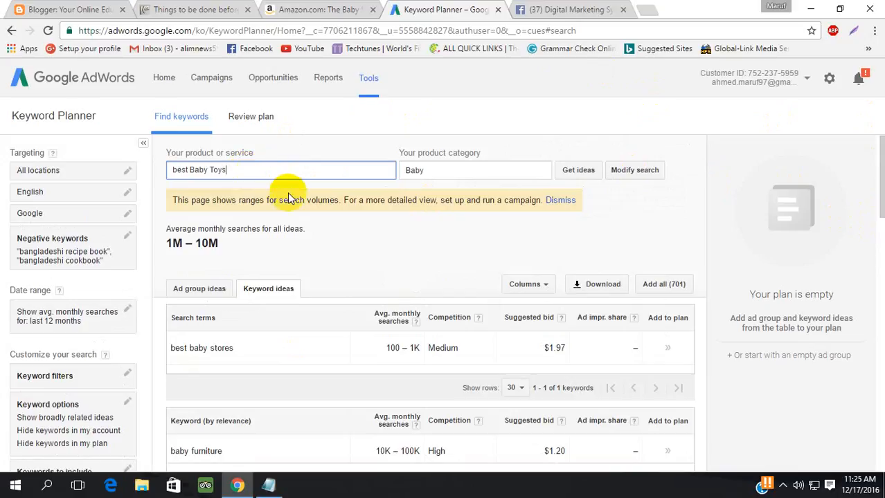
left_click(580, 173)
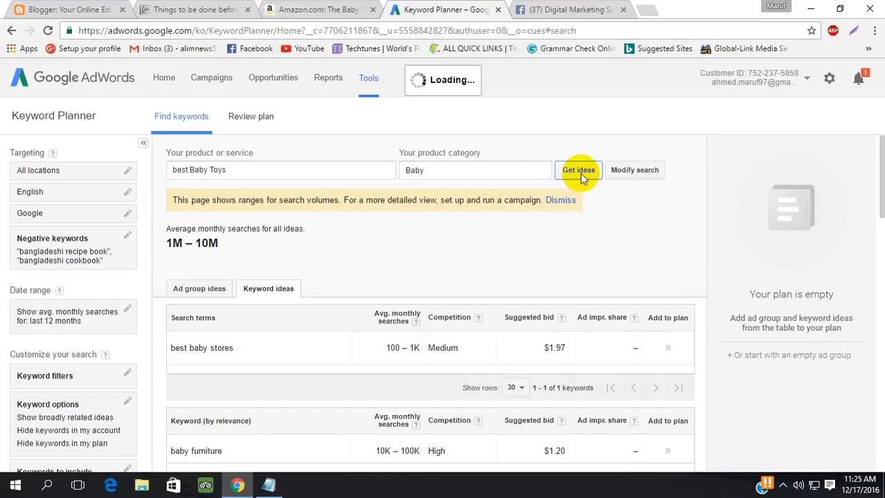
left_click(559, 202)
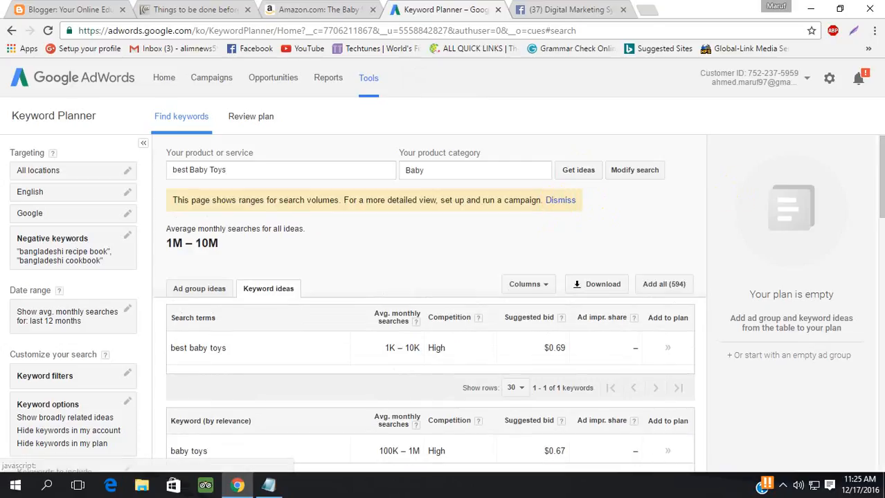
- Download the historical statistics of the baby toys keyword ideas in Excel CSV format and save the file
scroll(865, 208, "down", 1)
scroll(429, 297, "down", 2)
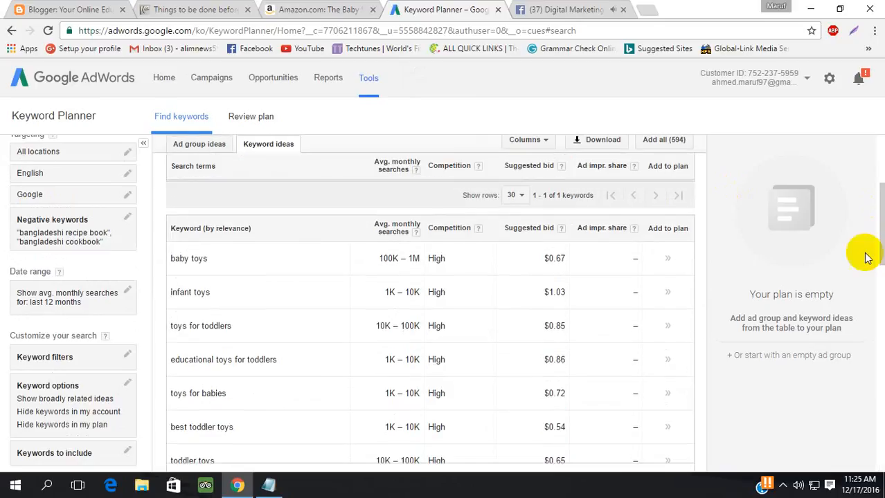
left_click(590, 142)
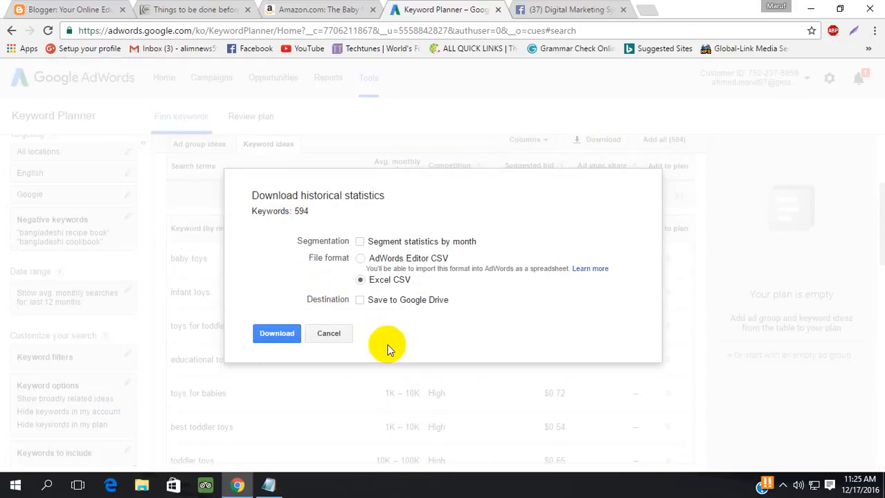
left_click(276, 341)
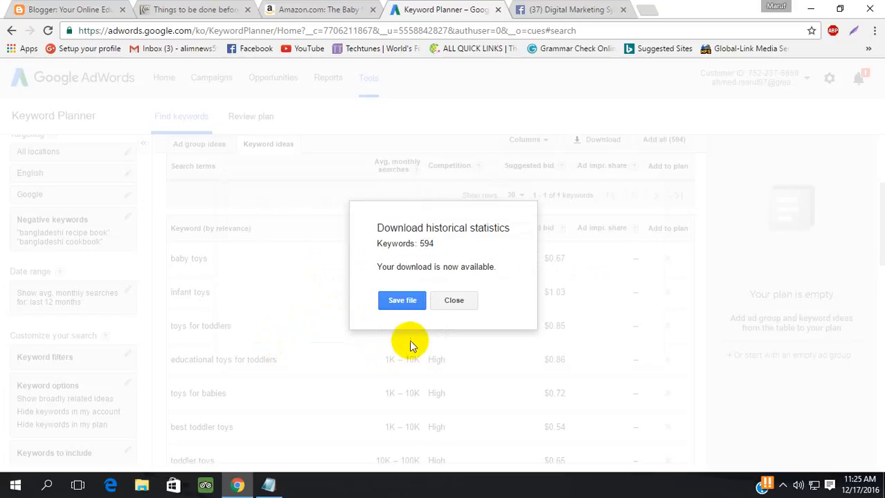
left_click(404, 300)
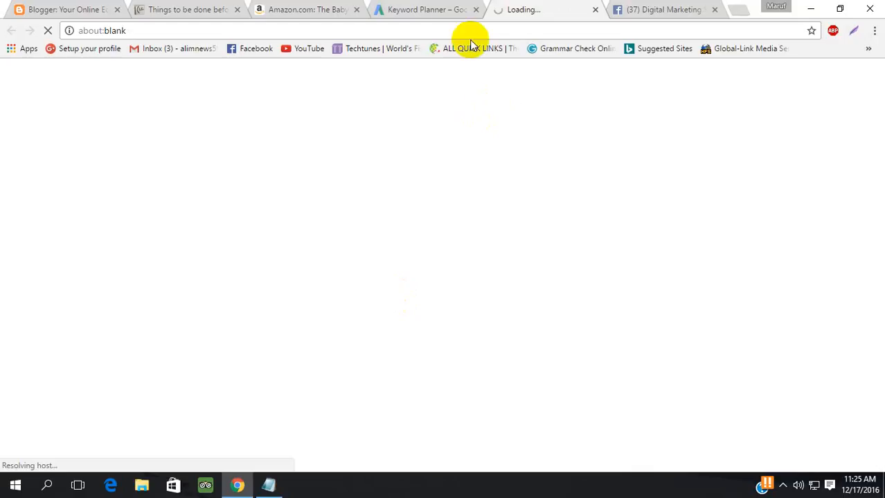
left_click(446, 9)
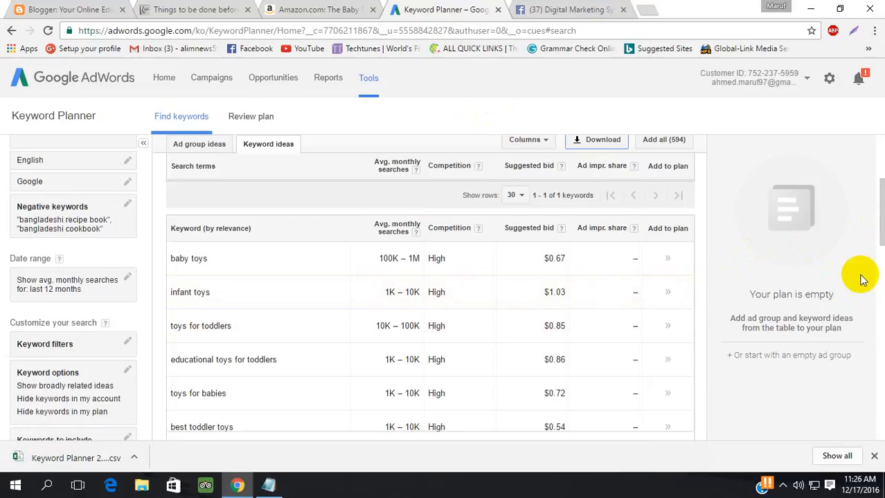
- Review the baby toys keyword ideas and open the options for the keyword "toys for babies"
left_click(880, 239)
left_click_drag(881, 239, 881, 250)
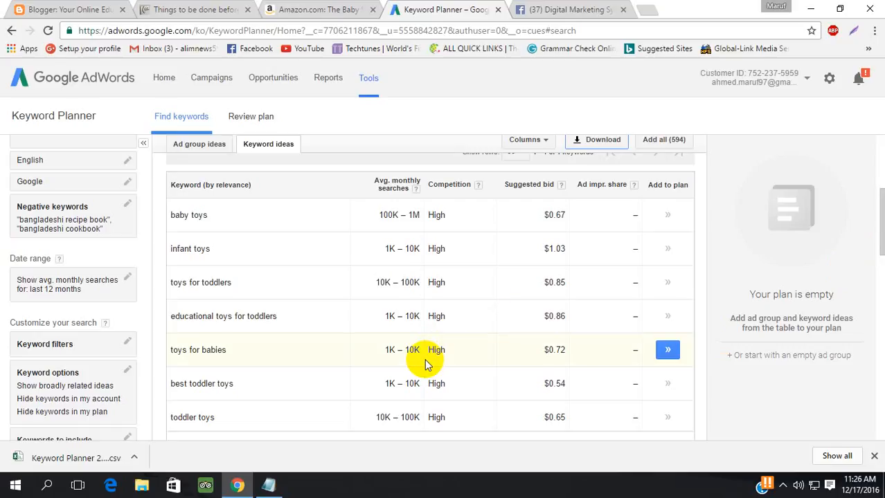
left_click(231, 352)
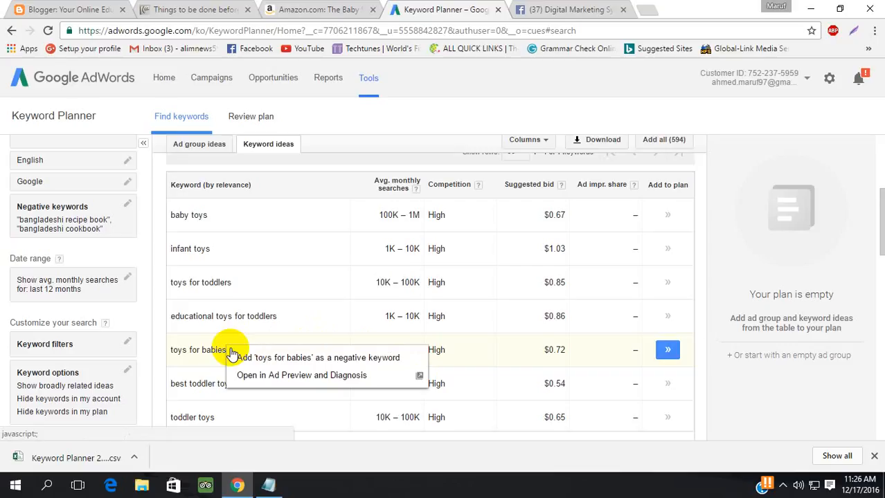
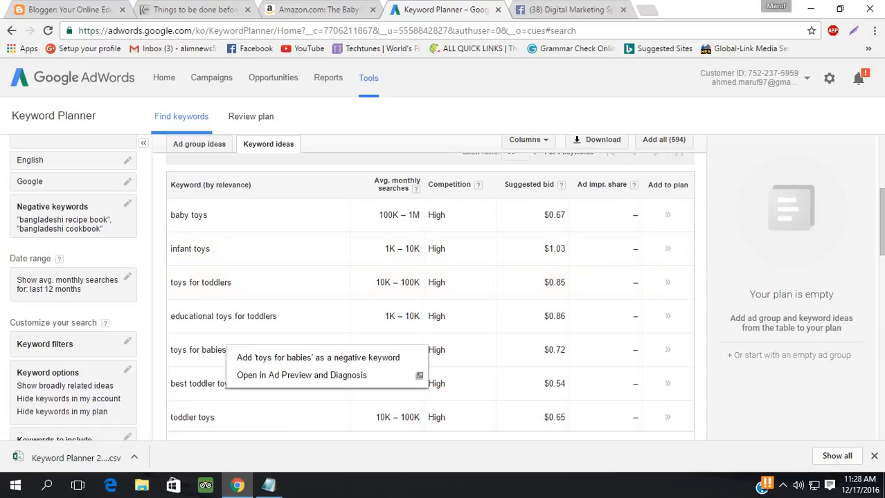
- Switch to the Amazon page and search the Boys department under Clothing, Shoes & Jewelry
left_click(314, 8)
left_click(147, 78)
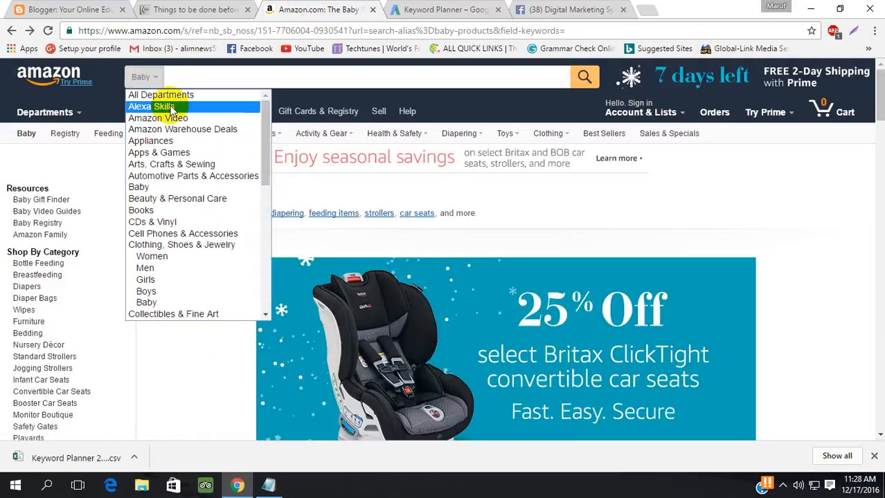
left_click(158, 292)
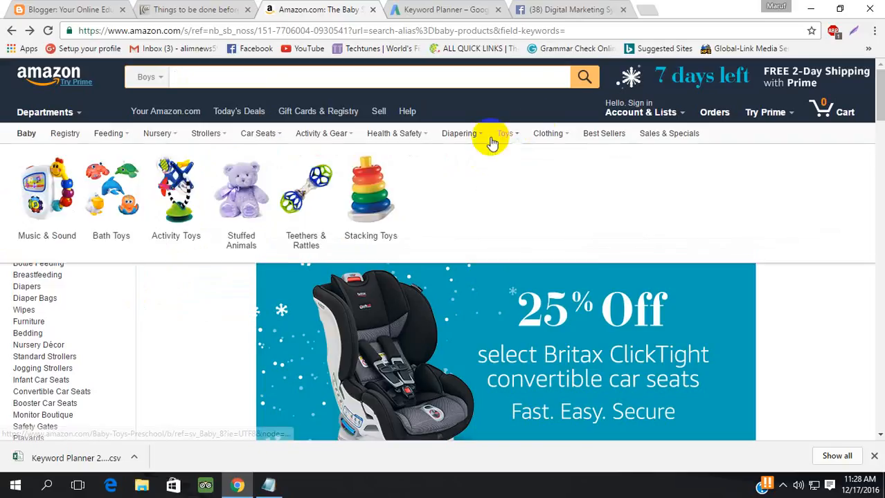
left_click(585, 80)
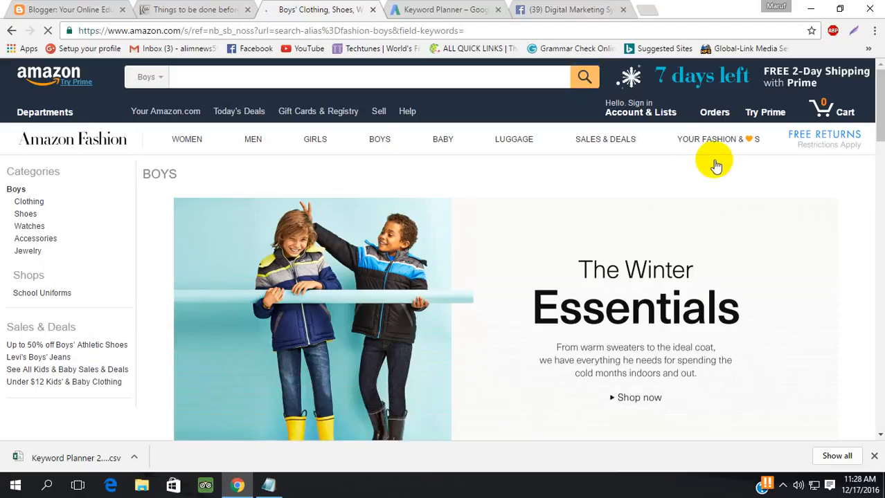
- Browse the Boys fashion categories and open the Jackets & Coats listing
mouse_move(881, 116)
left_mouse_down()
mouse_move(883, 151)
mouse_move(881, 116)
left_mouse_up()
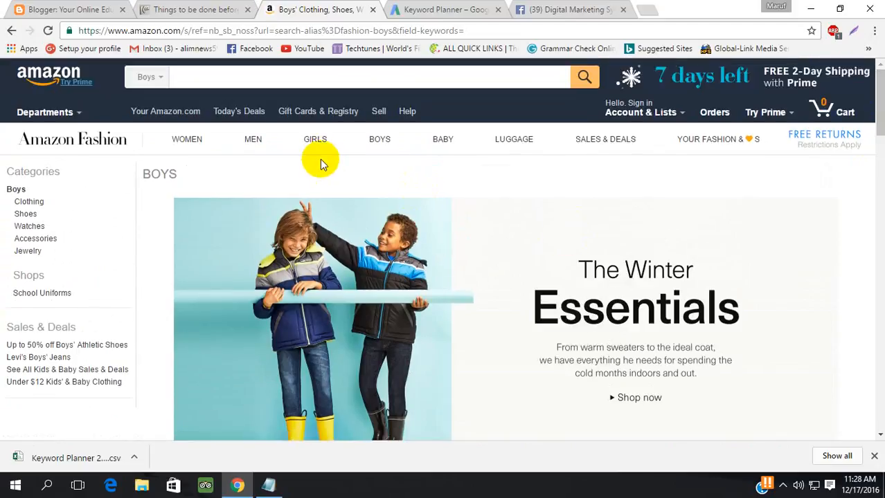
mouse_move(377, 144)
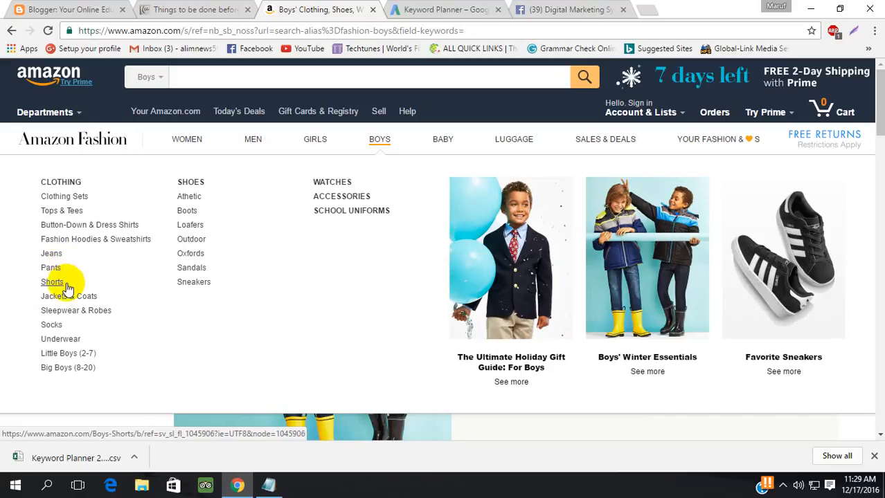
left_click(69, 299)
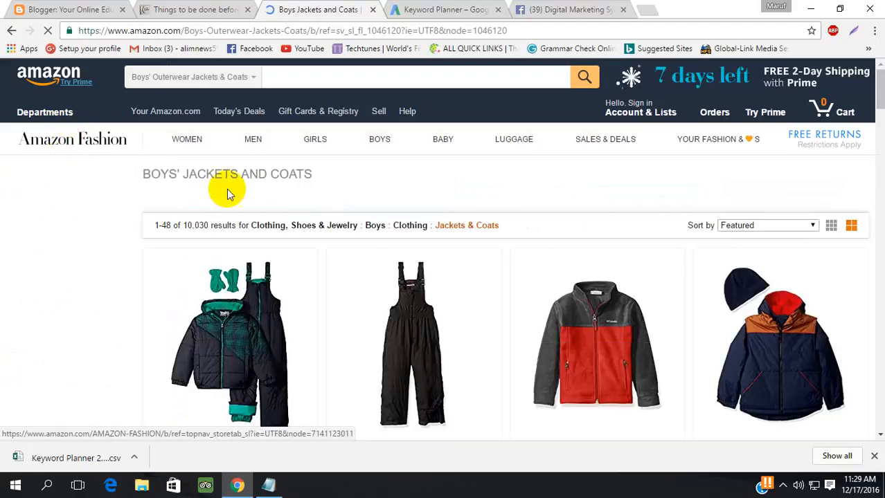
- Copy the page heading "BOYS' JACKETS AND COATS" from the Amazon listing
left_click_drag(273, 225, 327, 252)
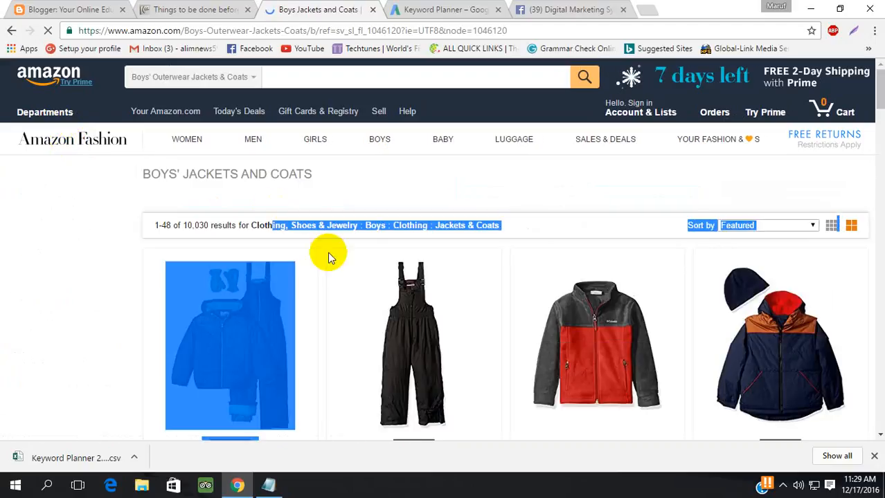
left_click(373, 181)
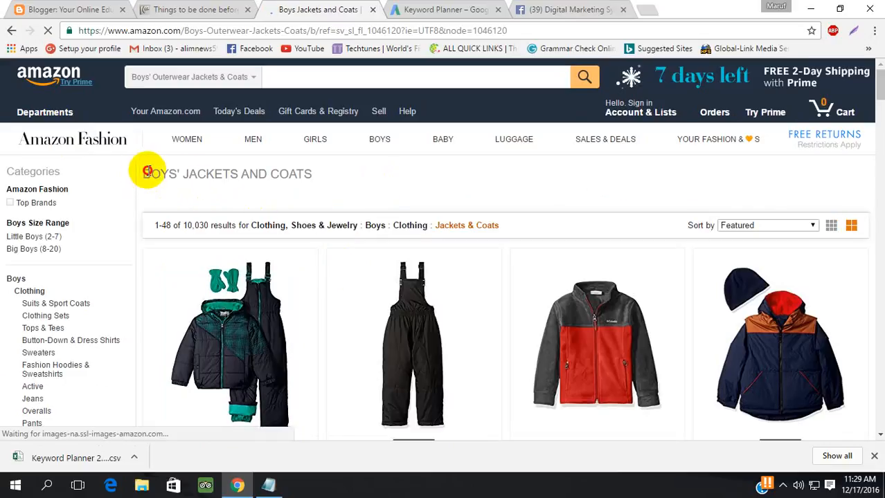
left_click_drag(143, 175, 331, 188)
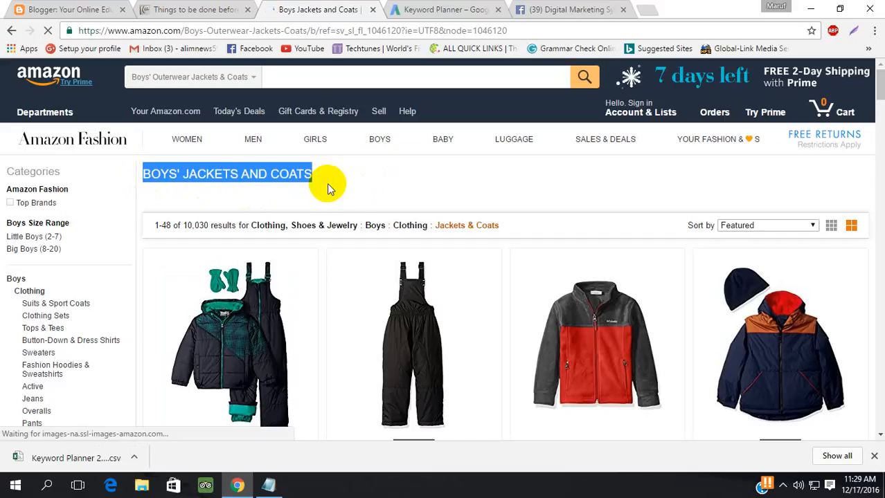
right_click(329, 187)
left_click(348, 194)
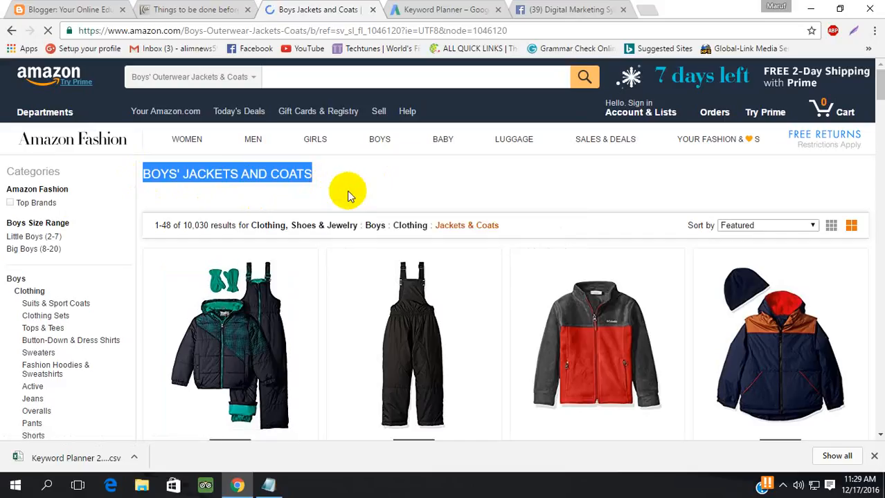
- Switch to the Blogger dashboard and open the Basic settings of the Your Online Education blog
left_click(69, 9)
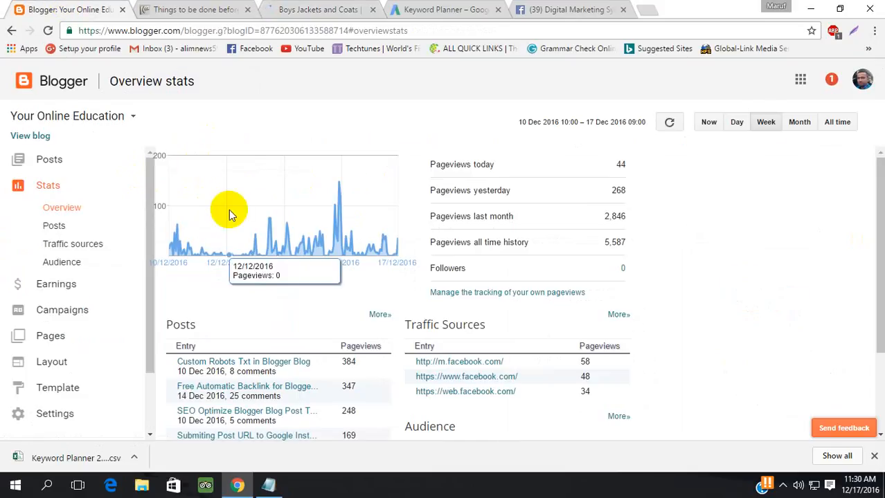
left_click(80, 412)
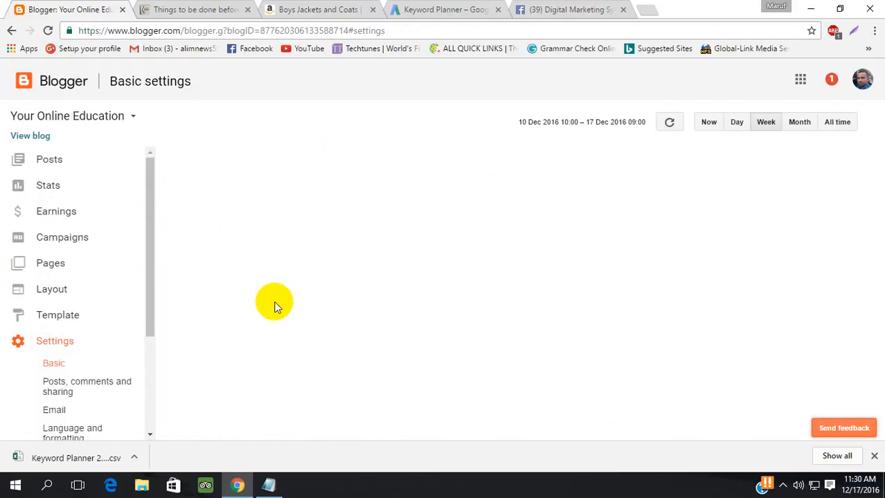
left_click(335, 9)
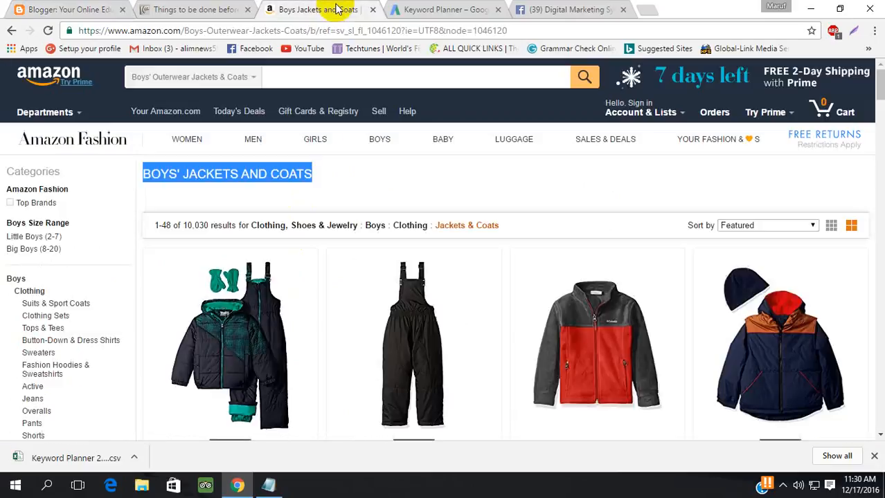
mouse_move(326, 145)
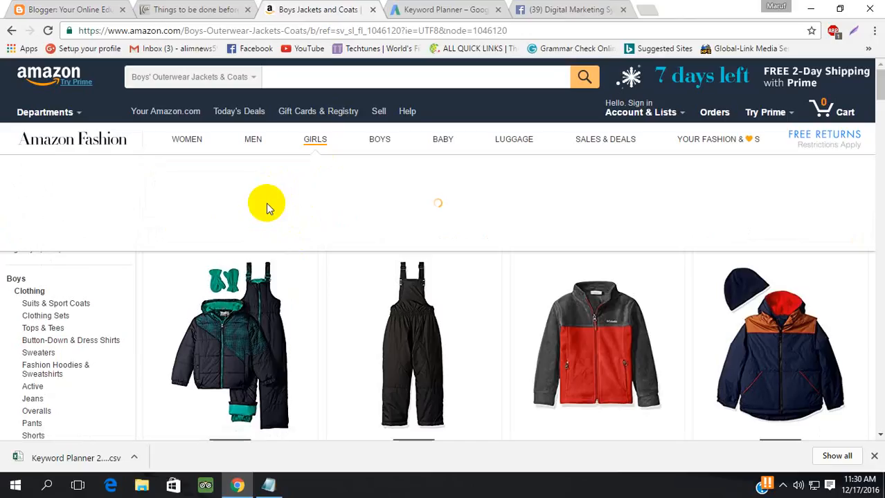
left_click(79, 7)
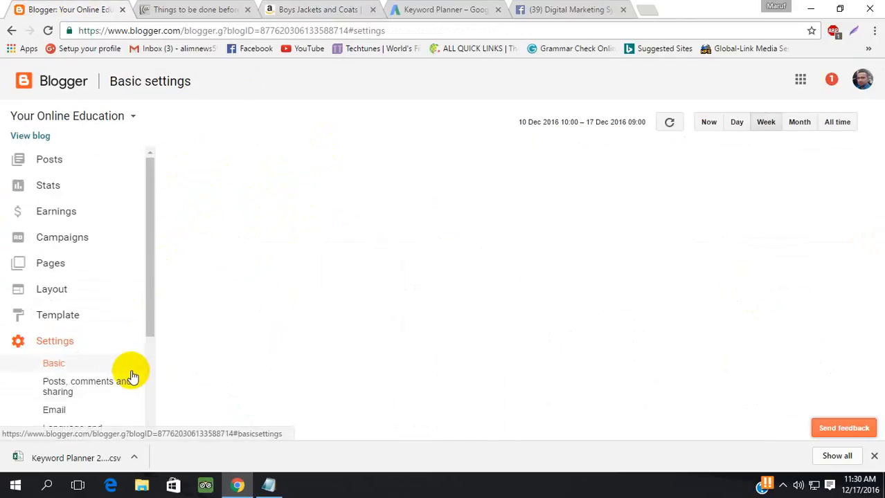
left_click_drag(148, 317, 135, 296)
left_click(65, 326)
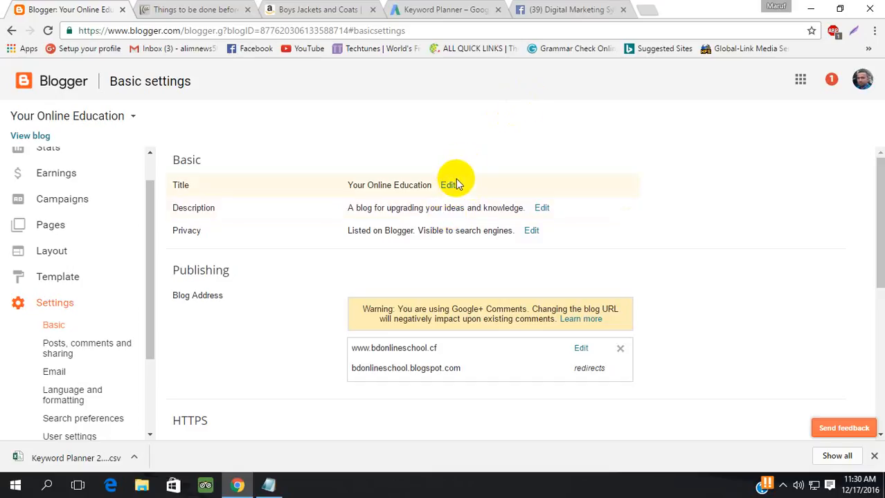
- Edit the blog title, appending the copied "BOYS' JACKETS AND COATS" with the word "Excelent" in front of it
left_click(449, 184)
left_click(448, 189)
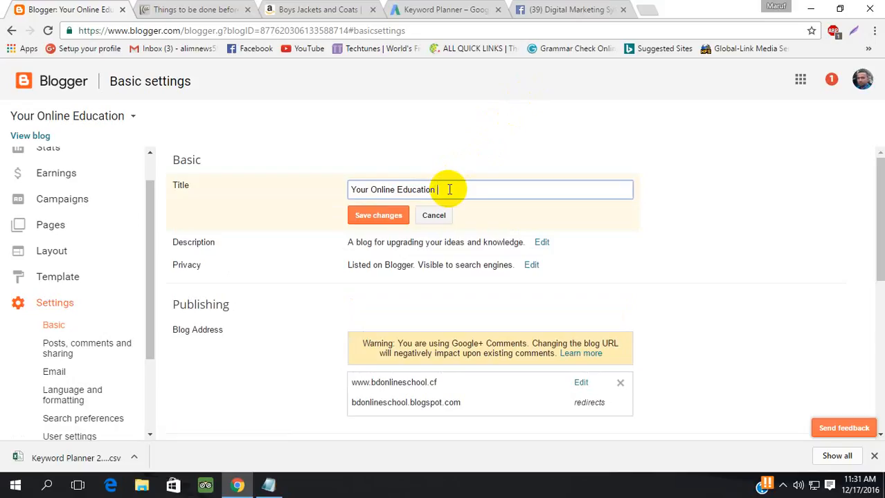
key("ctrl+v")
key("ctrl+a")
left_click(449, 189)
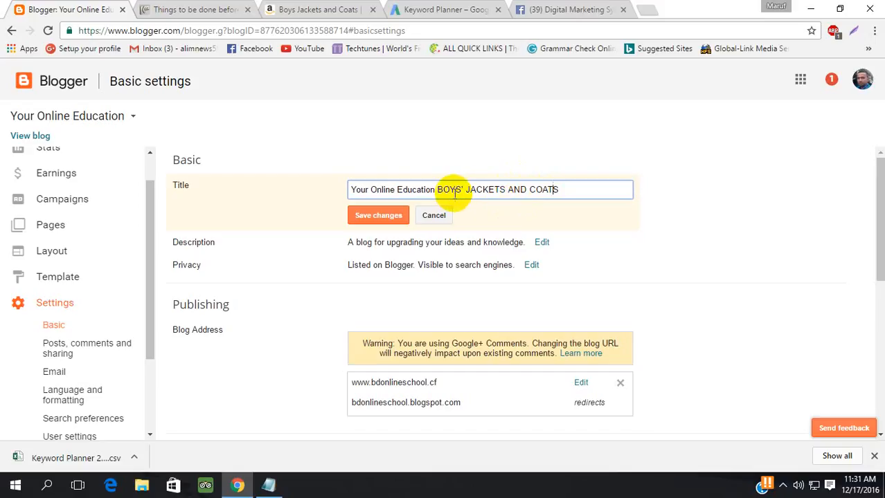
left_click(439, 191)
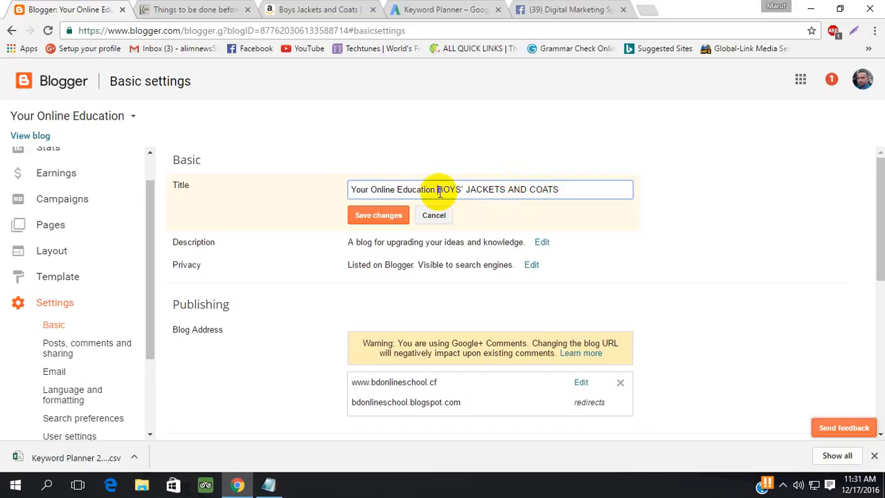
type("E")
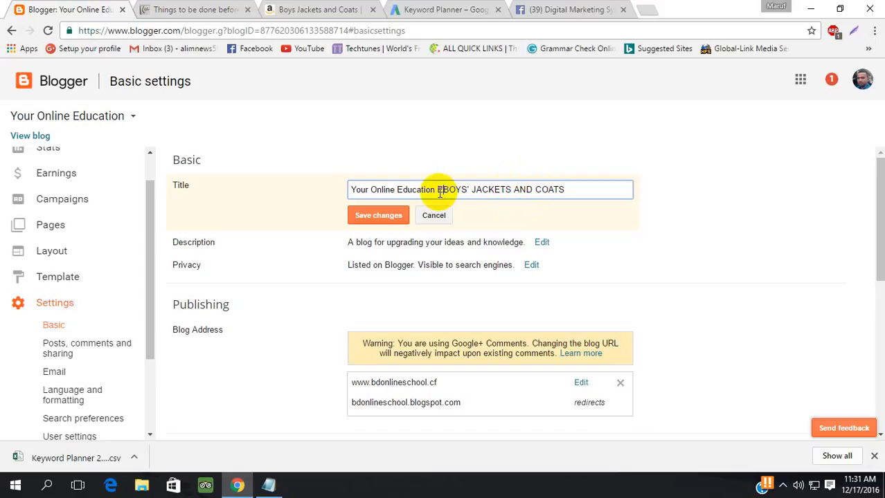
type("xcele")
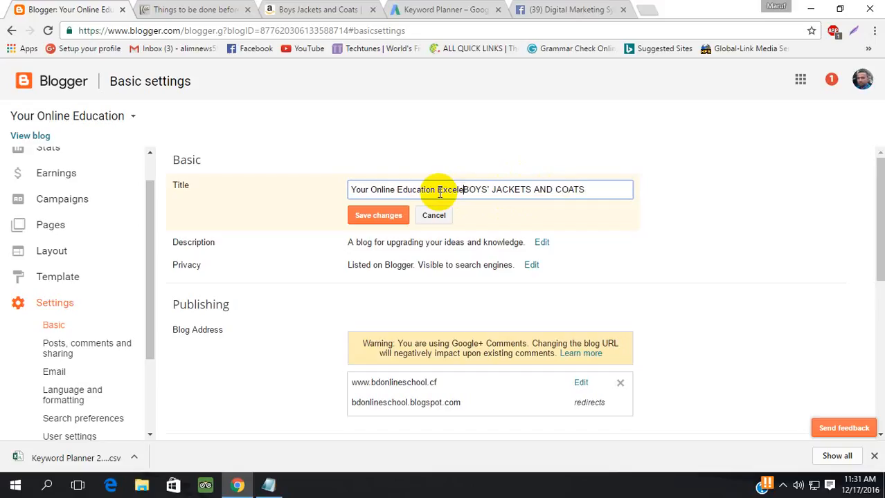
type("nt")
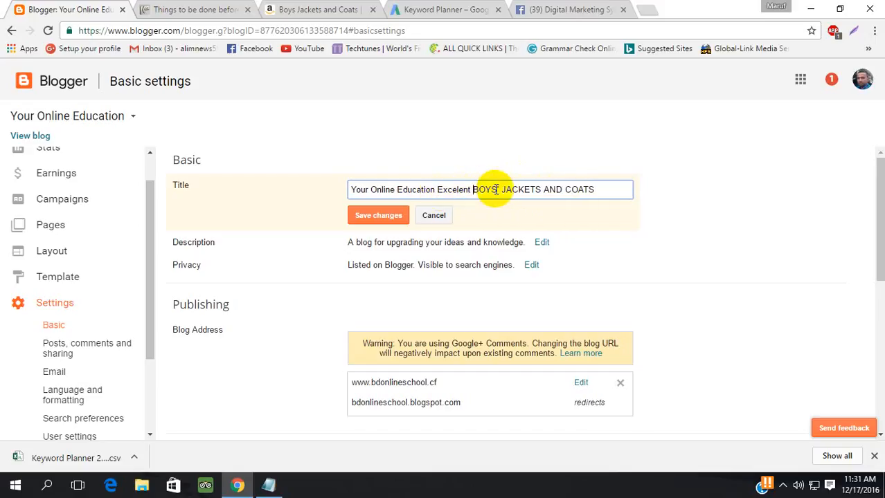
- Remove "Your Online Education" from the title being edited, then discard the title changes
double_click(433, 190)
key("BackSpace")
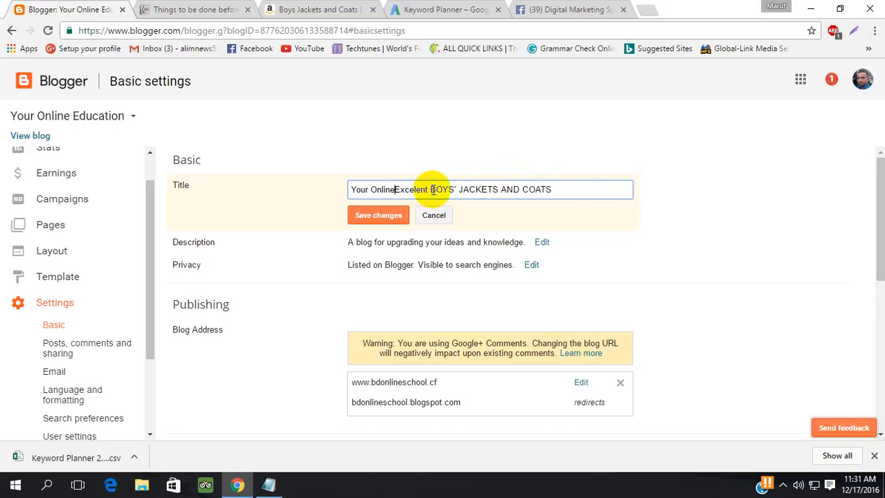
key("ctrl+BackSpace")
key("ctrl+BackSpace")
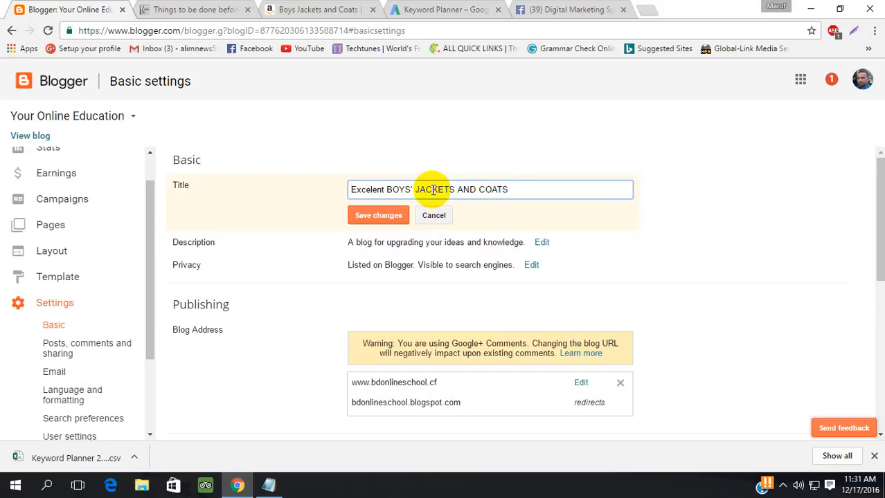
left_click(434, 214)
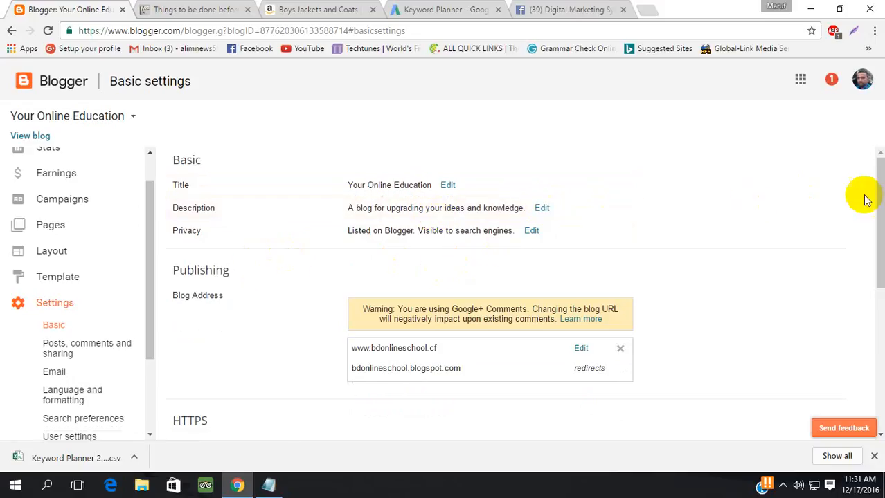
- Open the blog's Search preferences and the meta tag description for editing
left_click_drag(878, 200, 878, 201)
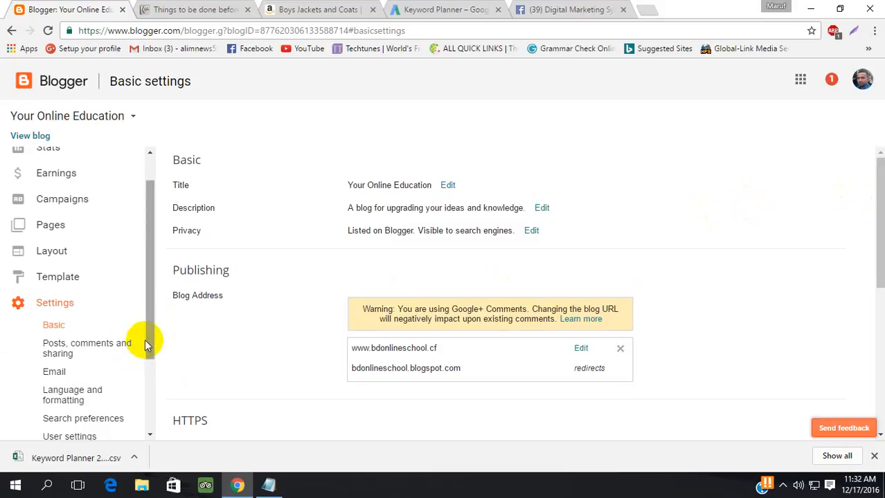
left_click_drag(147, 340, 152, 403)
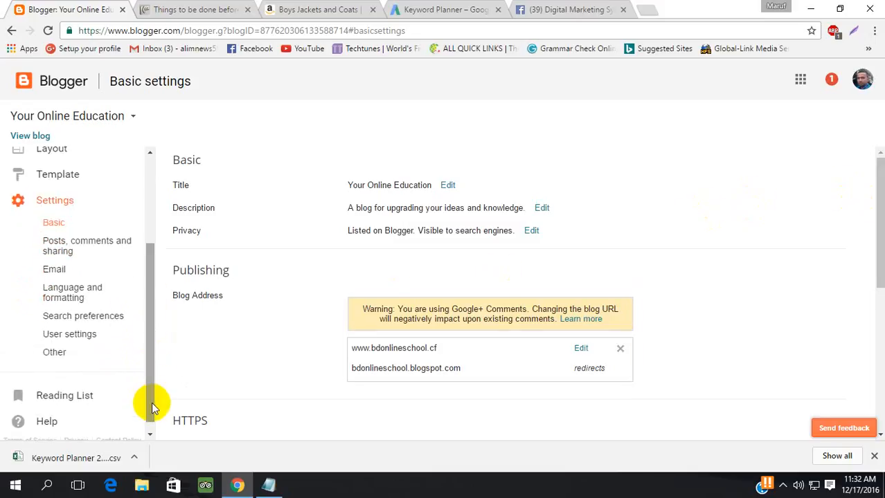
left_click(99, 318)
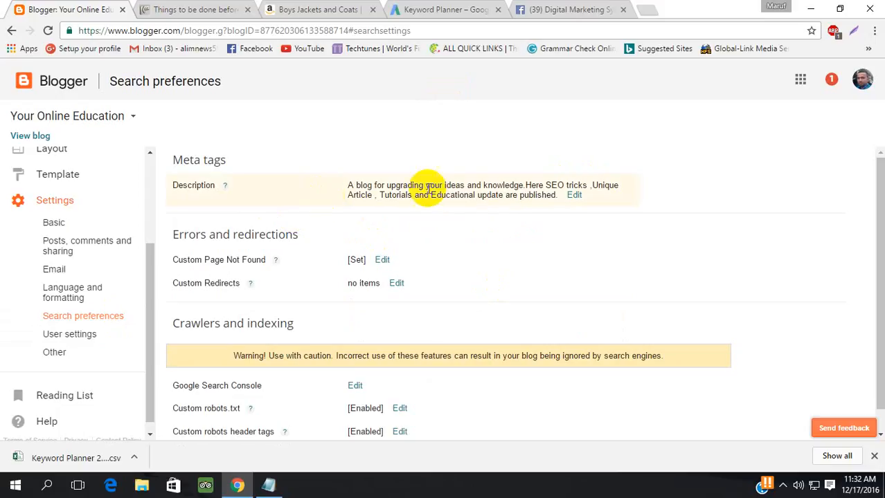
left_click(572, 198)
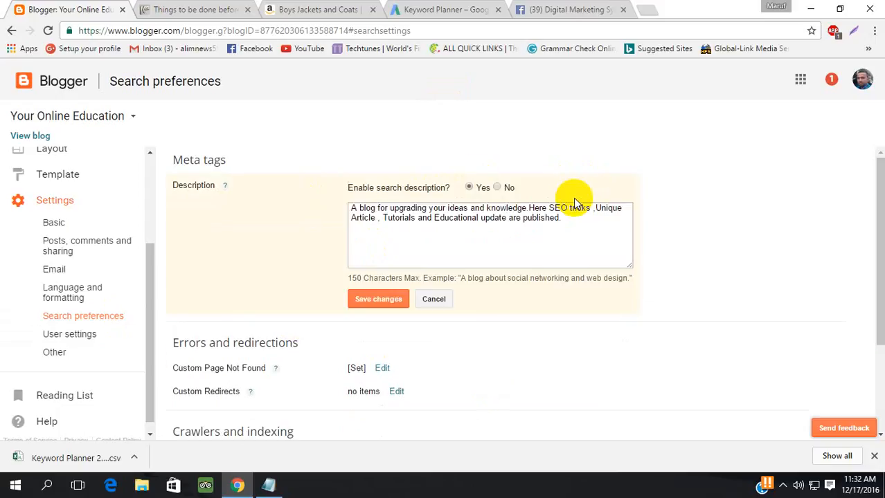
left_click(500, 251)
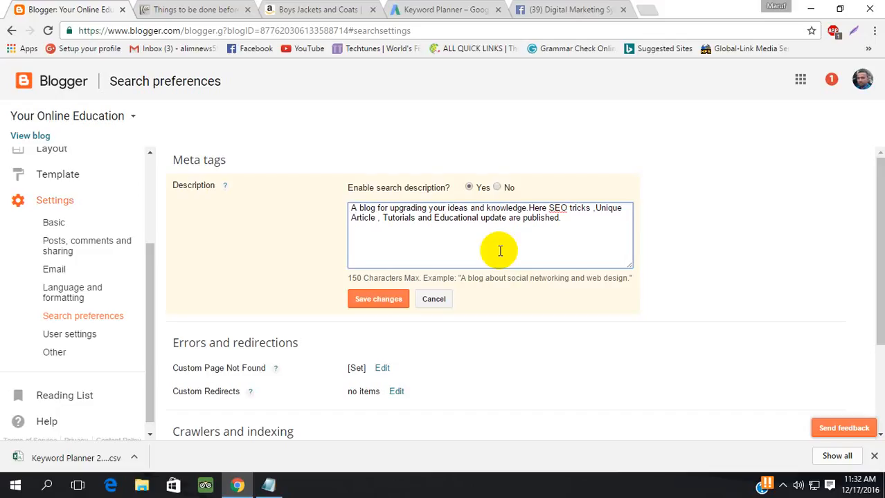
- Switch to Amazon, browse the boys' jackets and coats, and open the Columbia Boys' Lightning Lift Jacket product page
left_click(340, 10)
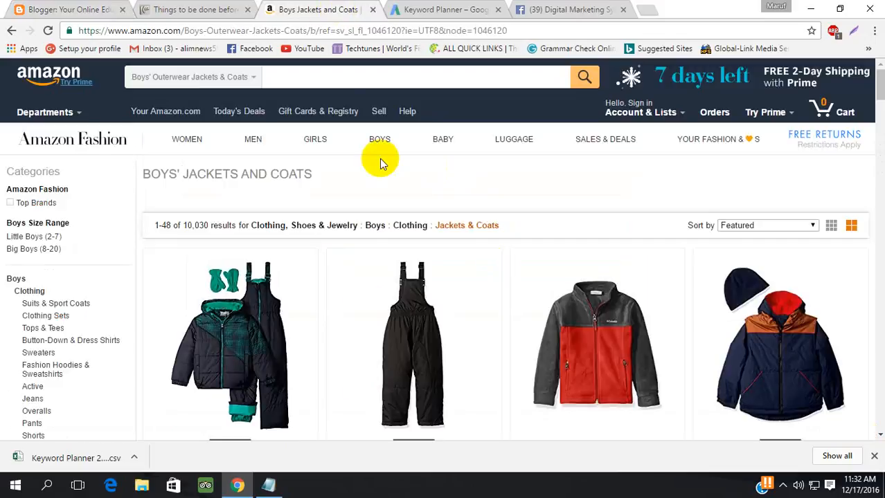
scroll(380, 160, "down", 4)
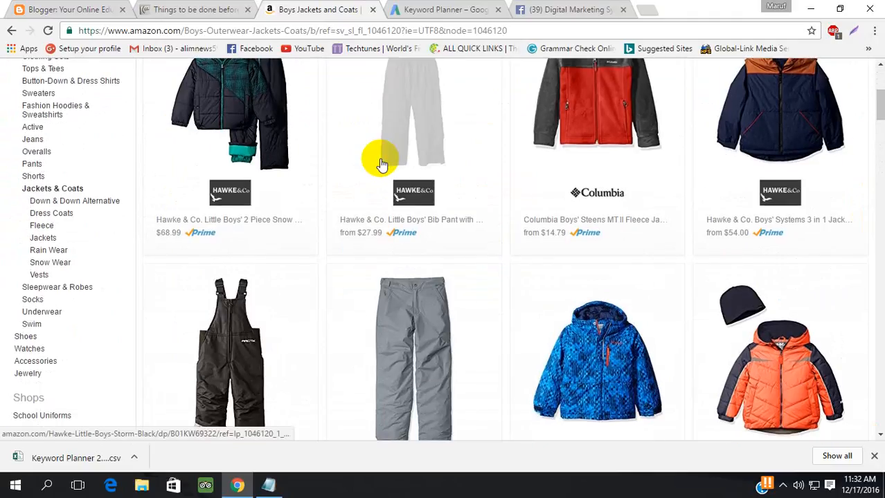
scroll(380, 164, "up", 1)
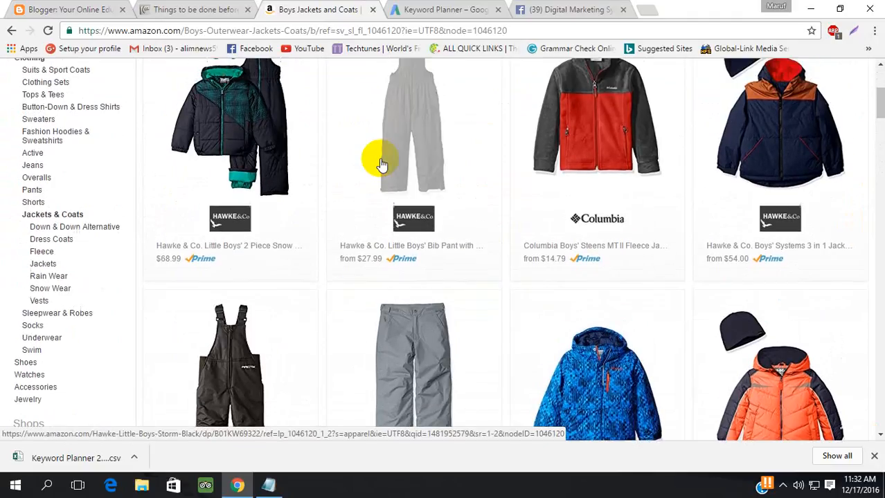
scroll(381, 164, "up", 4)
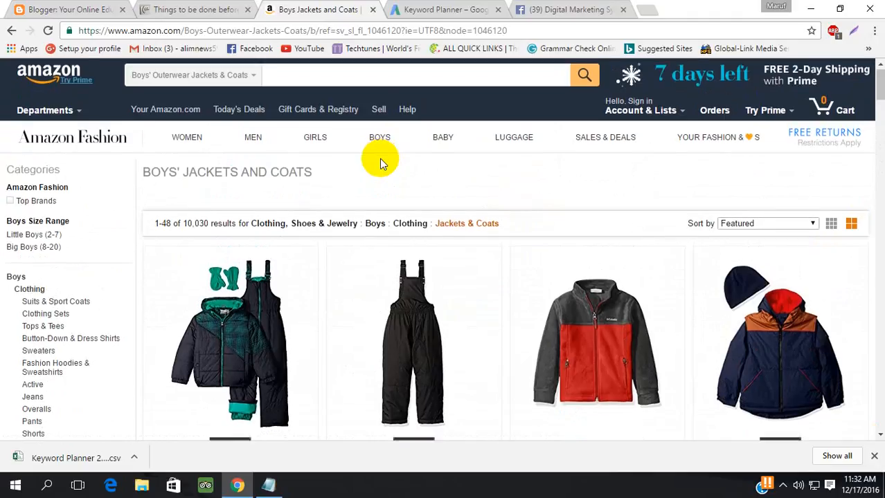
scroll(379, 163, "down", 1)
scroll(380, 164, "down", 5)
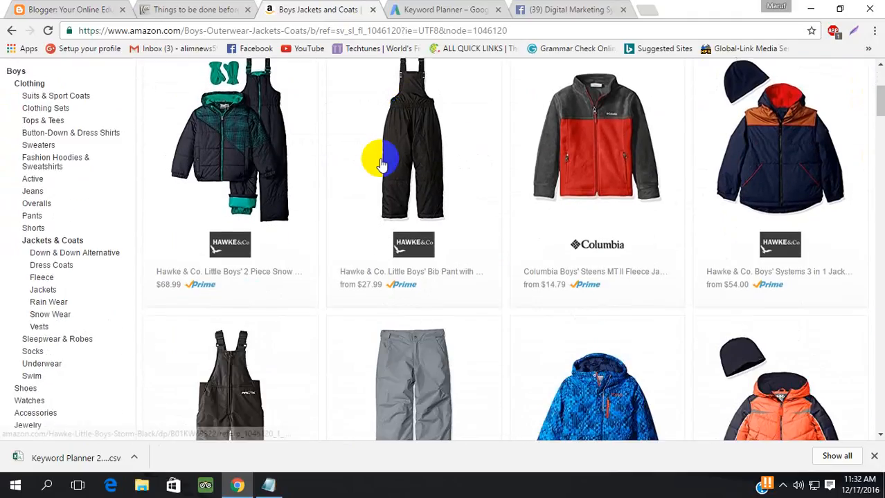
scroll(382, 164, "down", 2)
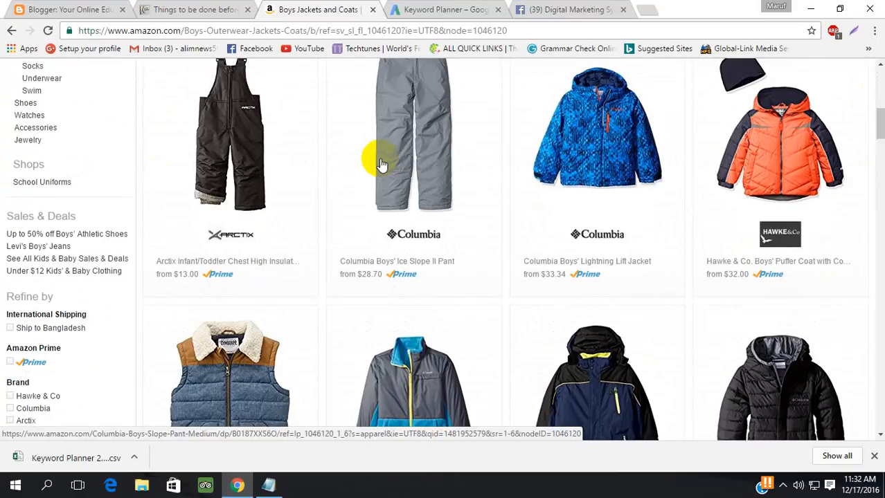
scroll(381, 164, "up", 1)
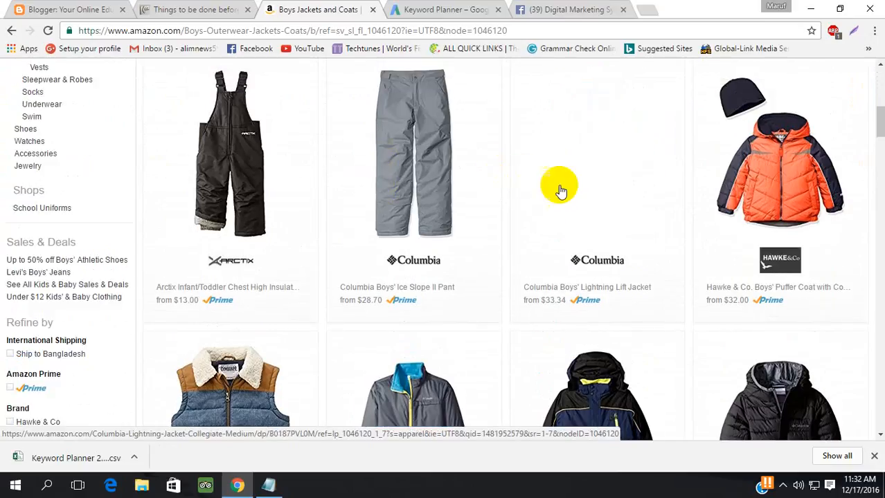
left_click(607, 186)
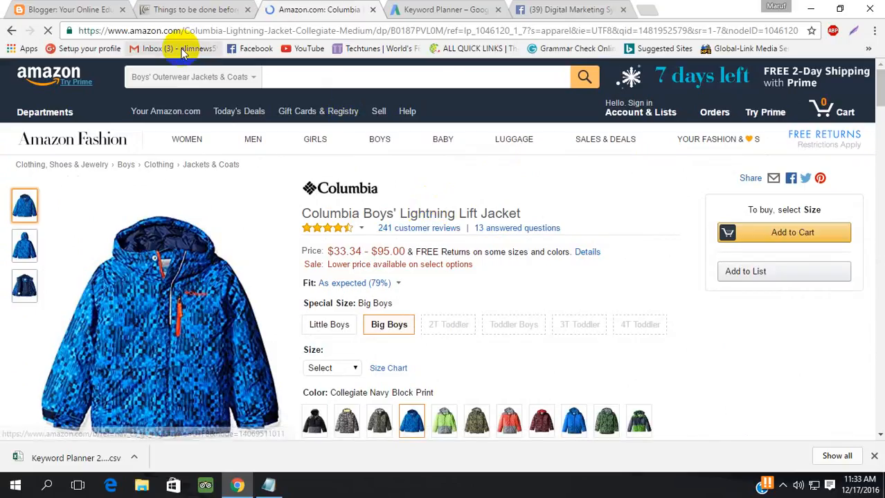
- Return to the Blogger search preferences and place the cursor at the end of the meta description
left_click(182, 11)
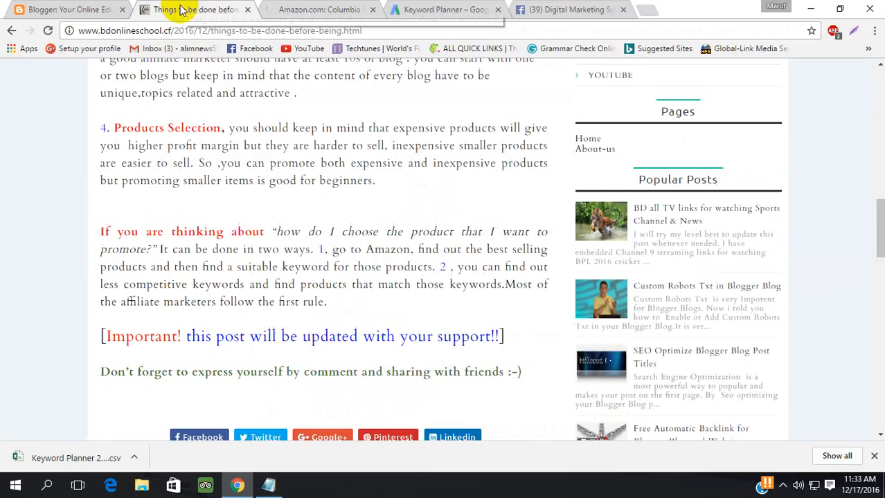
left_click(69, 9)
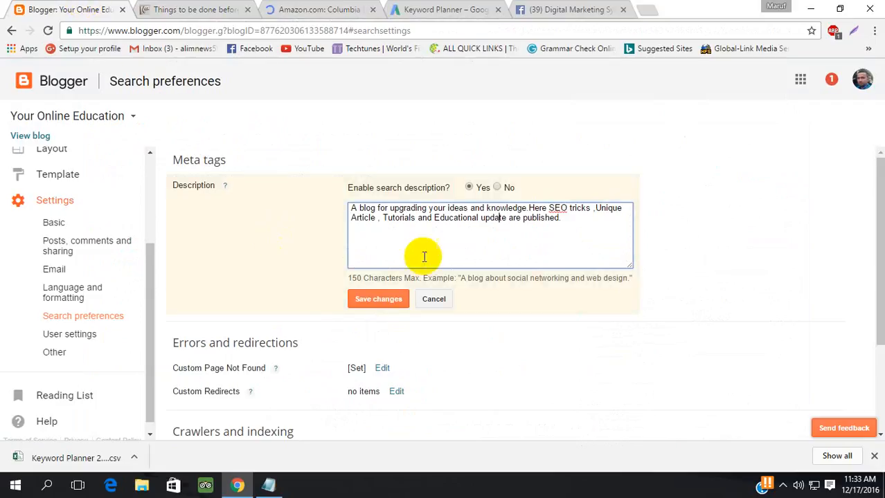
left_click(585, 234)
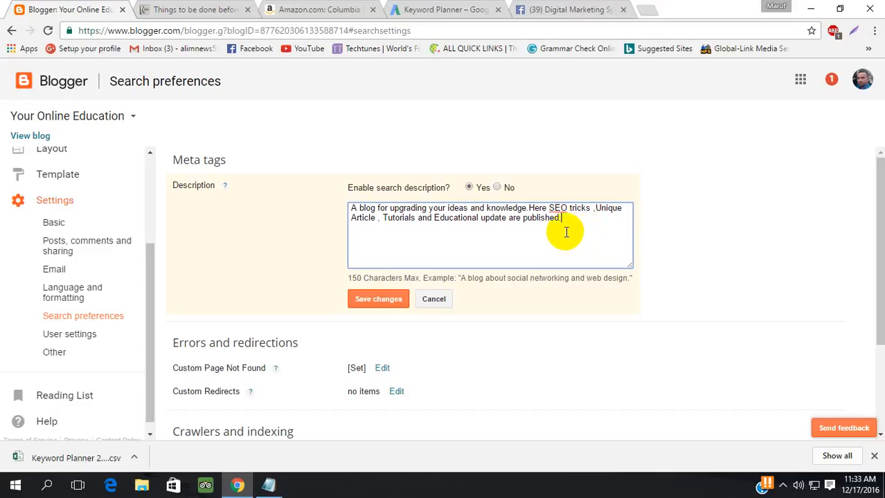
- Clear the entire existing meta description of the blog
key("BackSpace")
key("BackSpace")
key("BackSpace")
key("BackSpace")
key("BackSpace")
key("BackSpace")
key("BackSpace")
key("BackSpace")
key("BackSpace")
key("BackSpace")
key("BackSpace")
key("BackSpace")
key("BackSpace")
key("BackSpace")
key("BackSpace")
key("BackSpace")
key("BackSpace")
key("BackSpace")
key("BackSpace")
key("BackSpace")
key("BackSpace")
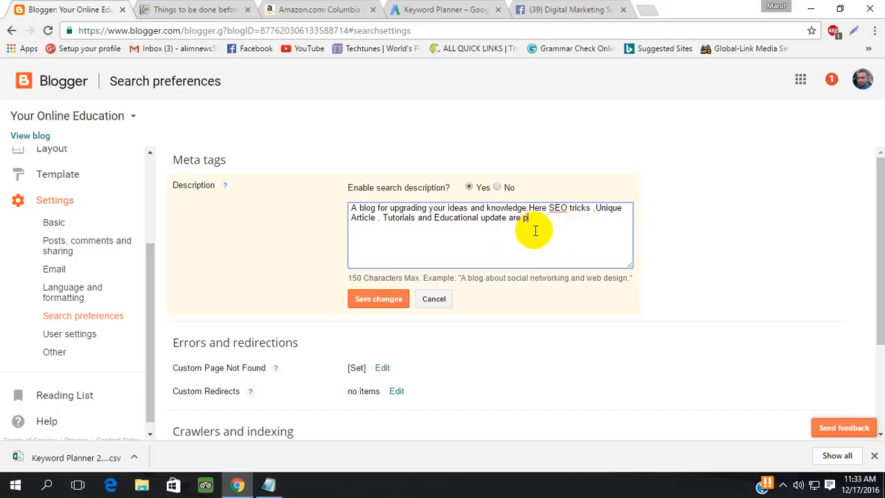
key("BackSpace")
key("BackSpace")
key("BackSpace")
key("BackSpace")
key("BackSpace")
key("BackSpace")
key("BackSpace")
key("BackSpace")
key("BackSpace")
key("BackSpace")
key("BackSpace")
key("BackSpace")
key("BackSpace")
key("BackSpace")
key("BackSpace")
key("BackSpace")
key("BackSpace")
key("BackSpace")
key("BackSpace")
key("BackSpace")
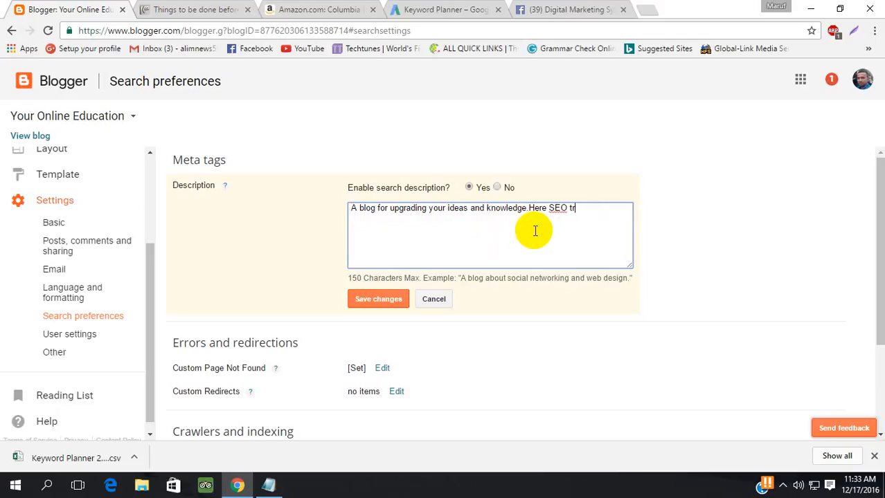
key("BackSpace")
key("BackSpace")
key("BackSpace")
key("BackSpace")
key("BackSpace")
key("BackSpace")
key("BackSpace")
key("BackSpace")
key("BackSpace")
key("BackSpace")
key("BackSpace")
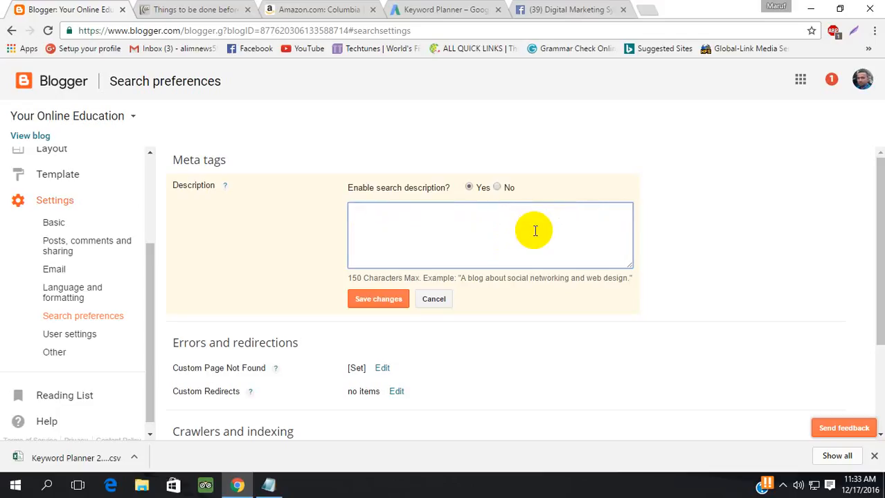
- Write the meta description "This about latest BOYS' JACKETS AND COATS ,which can fulfill your choices ,"
type("This about")
type("BOYS' JACKETS AND COATS")
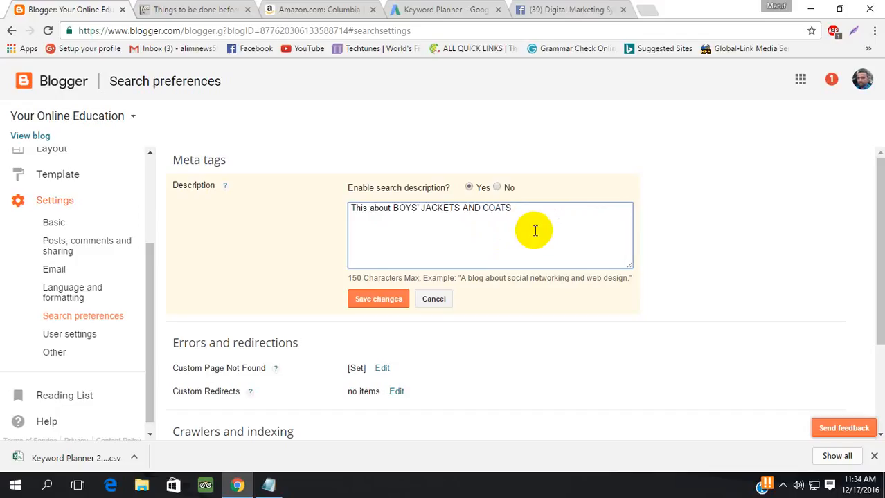
left_click(391, 209)
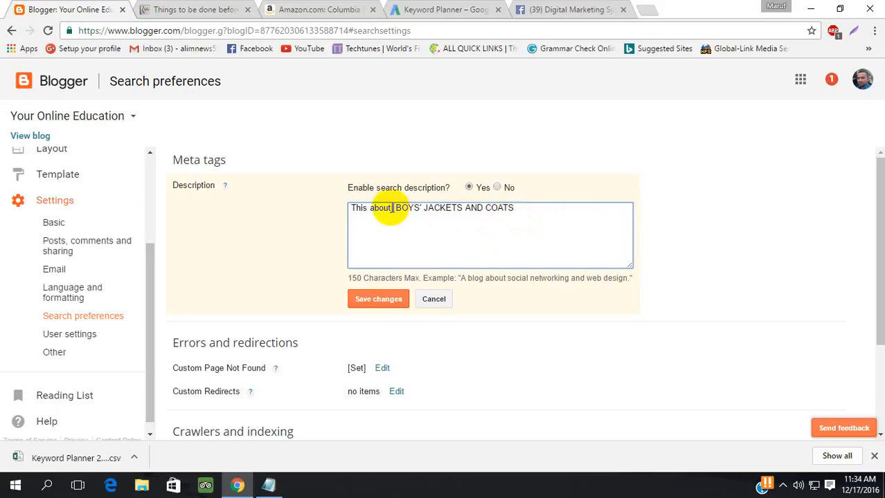
type("ate")
type("st")
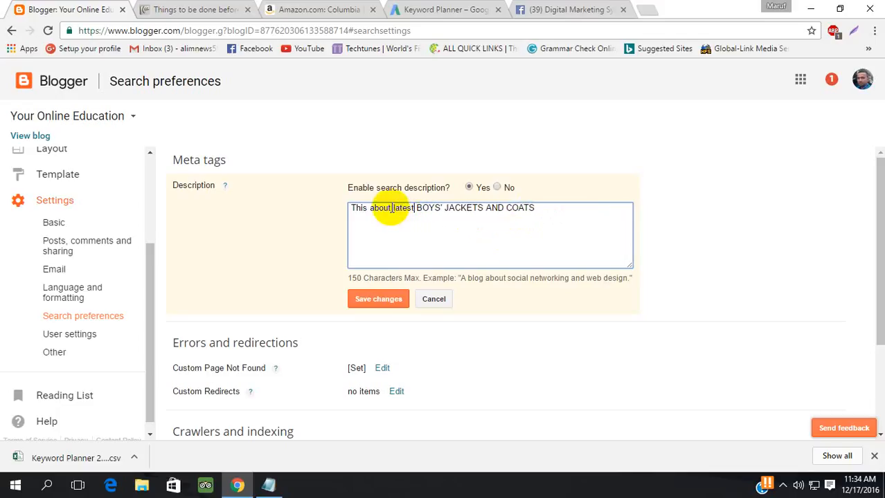
left_click(537, 209)
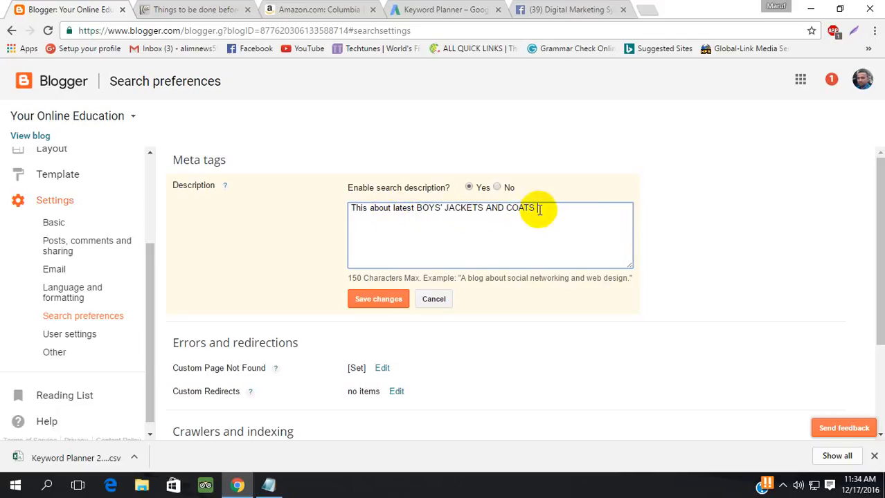
type("which can fulfill your cho")
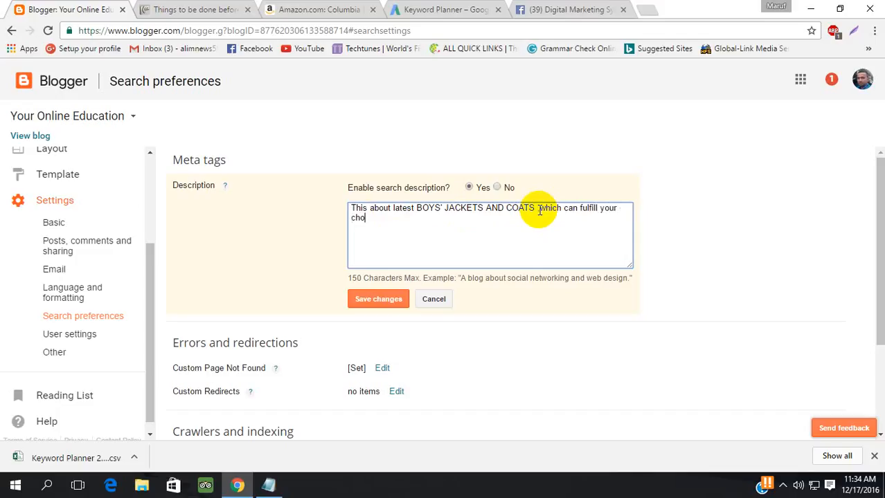
type("ices .")
- Switch to Amazon and look through the Columbia Boys' Lightning Lift Jacket page, including the related products
left_click(461, 8)
left_click(316, 9)
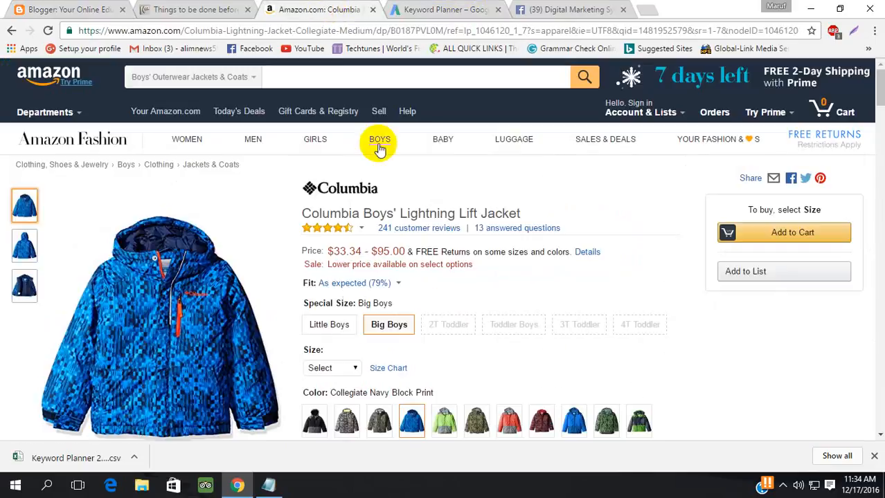
mouse_move(378, 139)
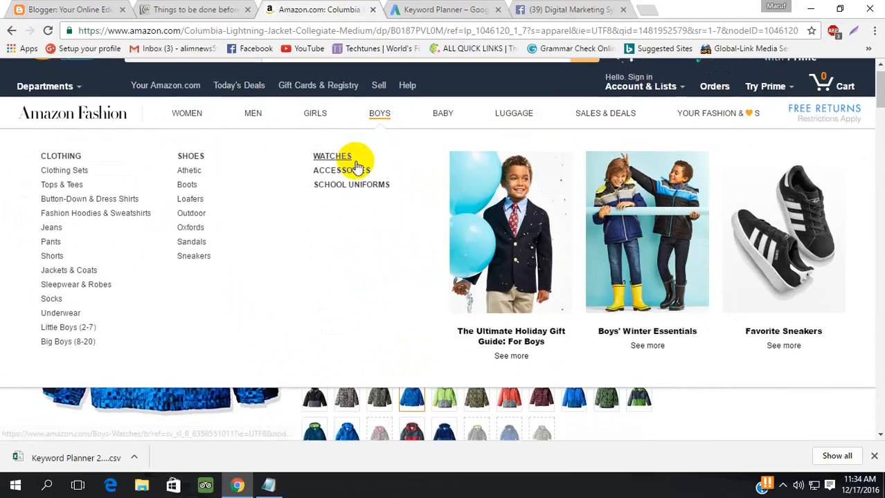
scroll(355, 167, "down", 6)
scroll(355, 166, "down", 4)
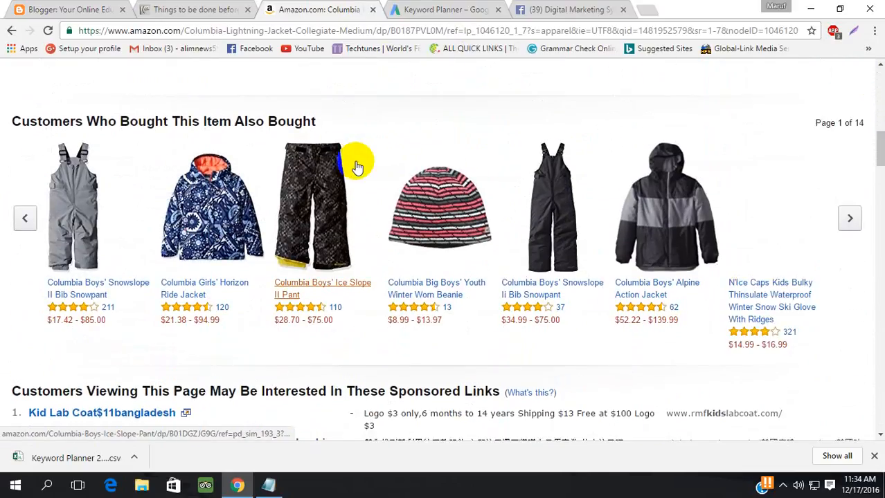
scroll(355, 166, "up", 1)
scroll(355, 166, "up", 10)
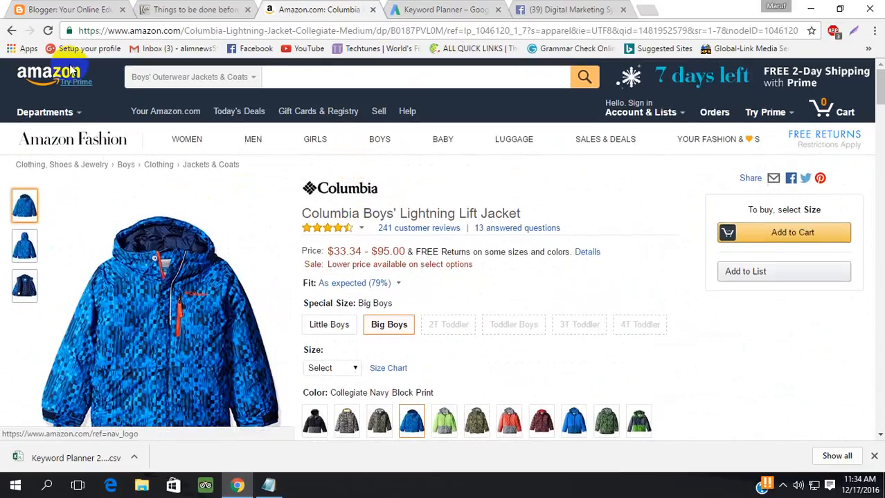
- Go back to Amazon's boys' jackets and coats listing and look through the products for brand names
left_click(11, 31)
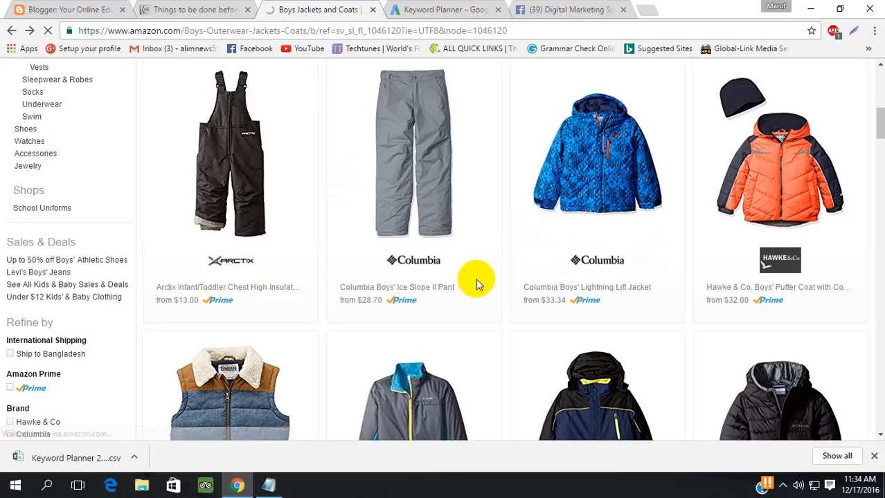
scroll(476, 278, "down", 3)
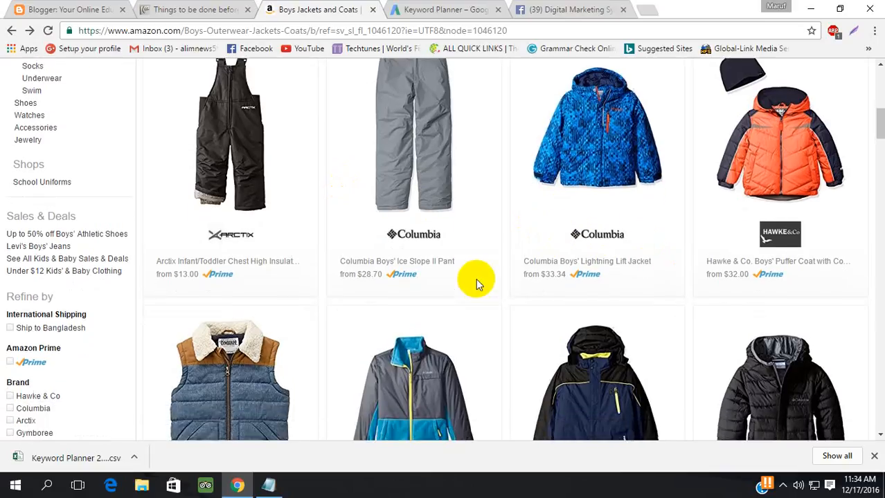
scroll(477, 284, "down", 3)
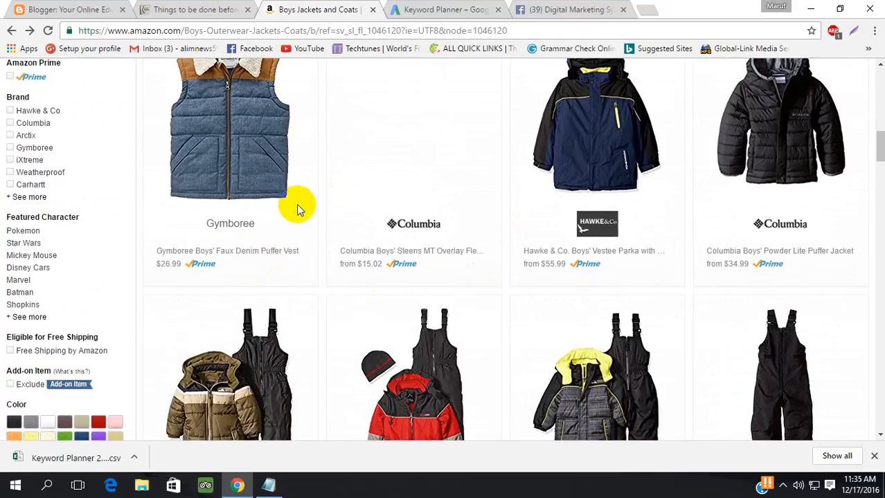
scroll(297, 205, "down", 5)
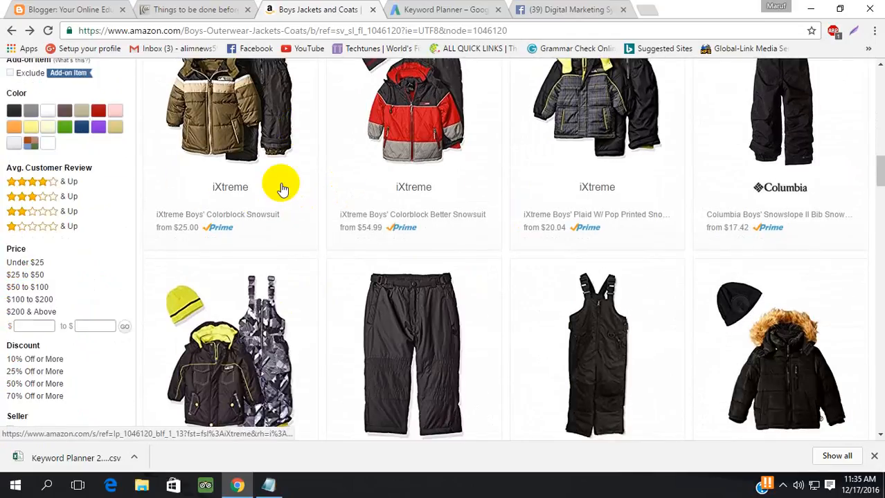
scroll(514, 219, "down", 4)
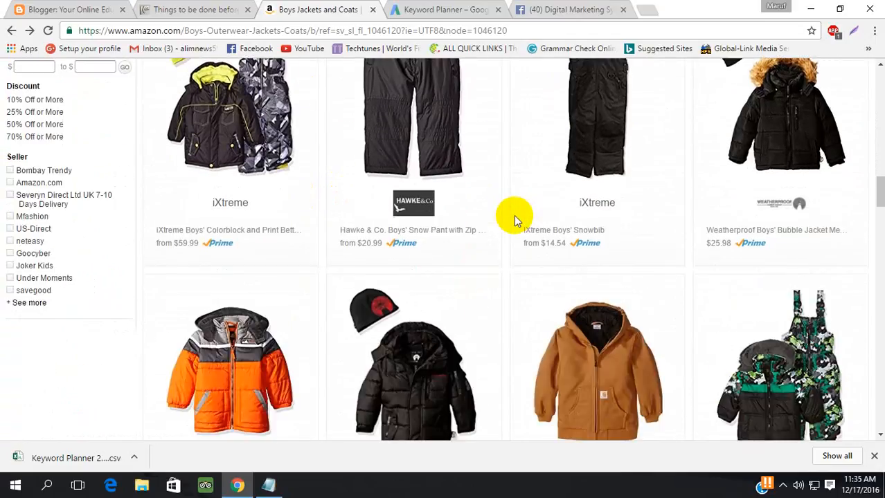
scroll(514, 219, "down", 3)
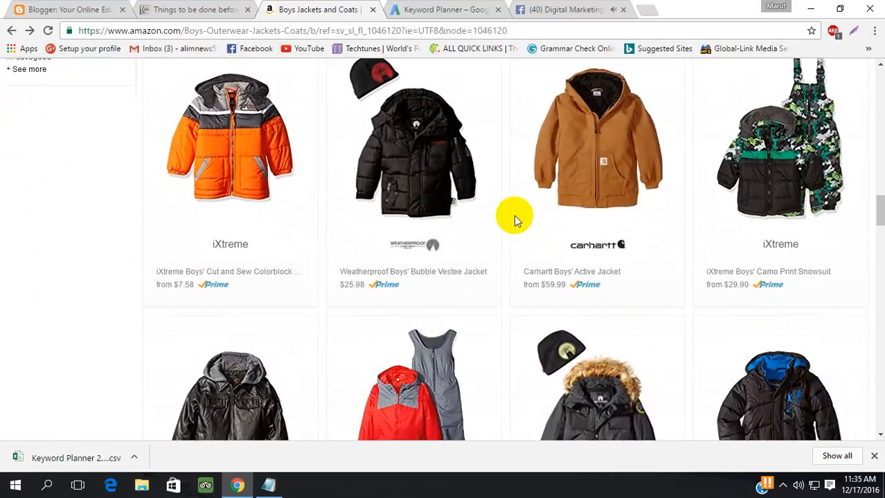
scroll(513, 219, "down", 1)
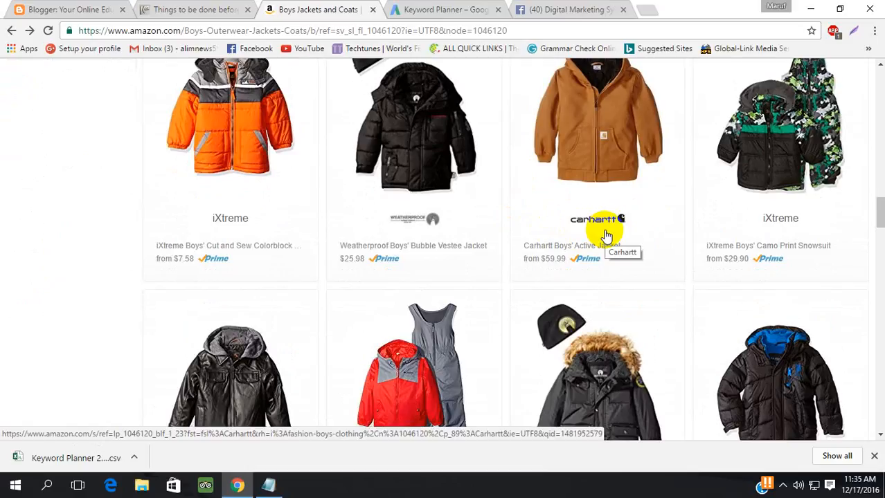
scroll(611, 236, "down", 3)
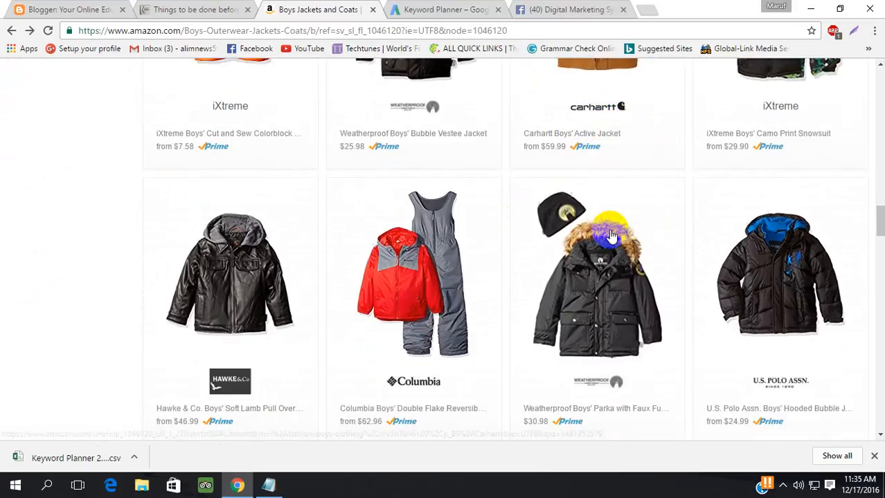
scroll(609, 234, "down", 4)
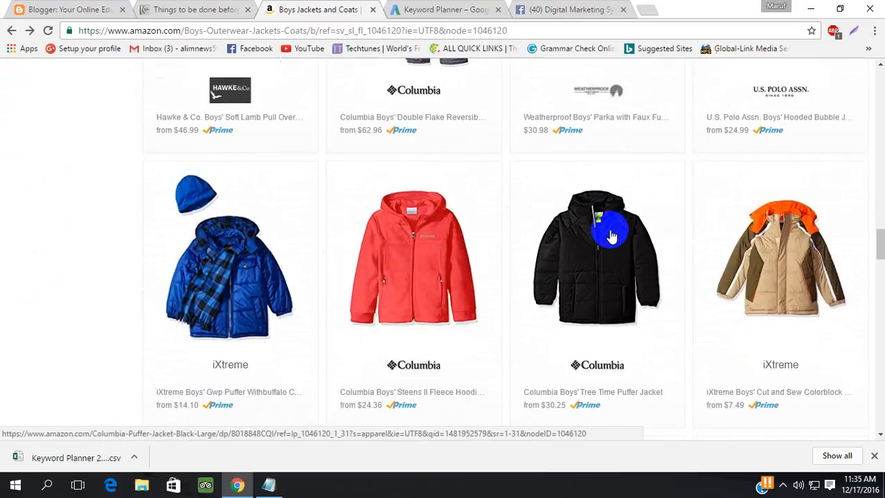
- Return to the Blogger search preferences and append "here columbia , ixs" to the meta description
left_click(200, 10)
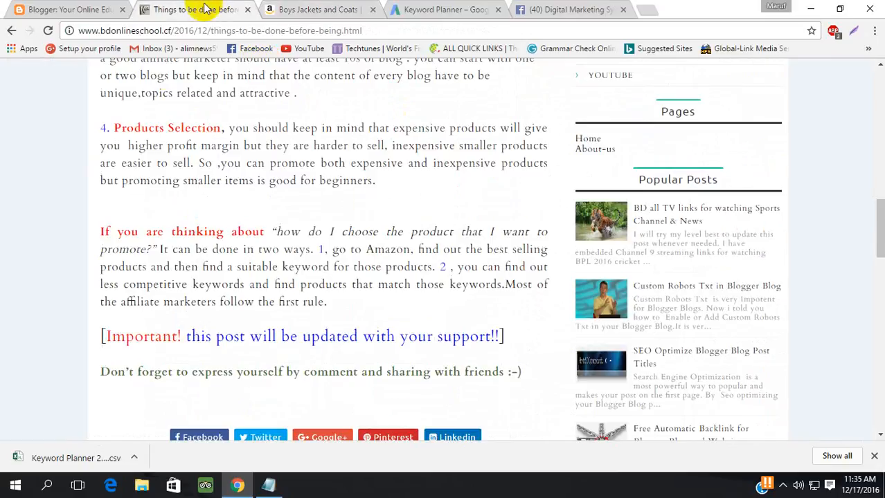
left_click(104, 16)
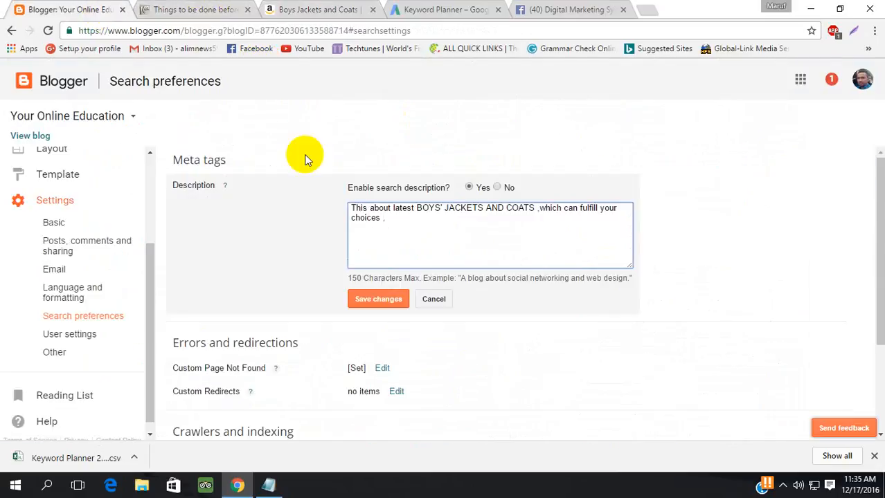
type("here columbia")
left_click(389, 218)
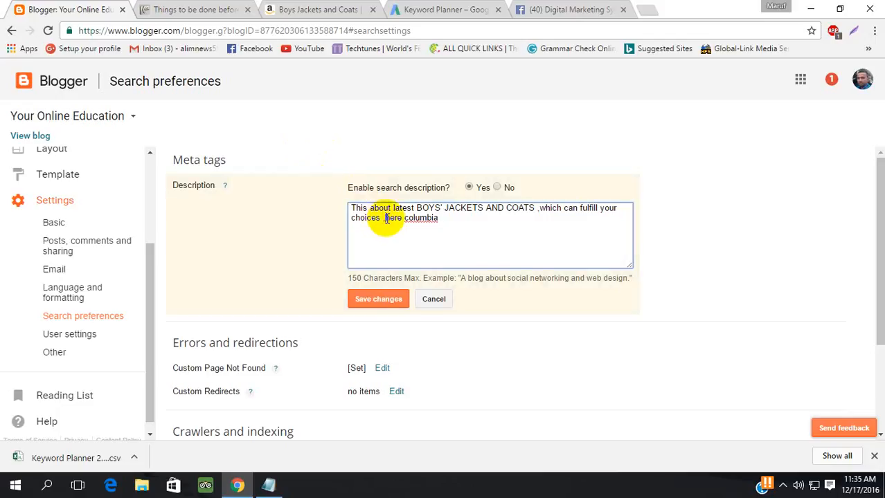
left_click(447, 223)
type("ixs")
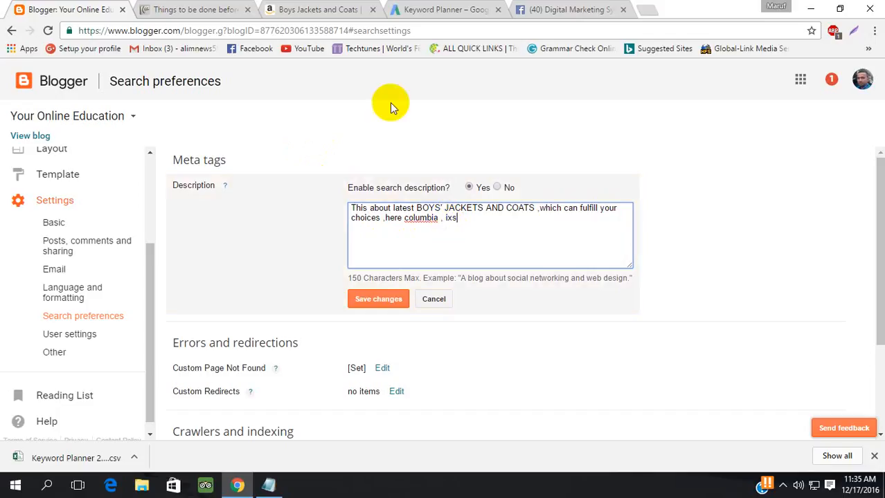
- Check the second brand's spelling in the Amazon listing and correct it to "ixtreme" in the meta description
left_click(313, 9)
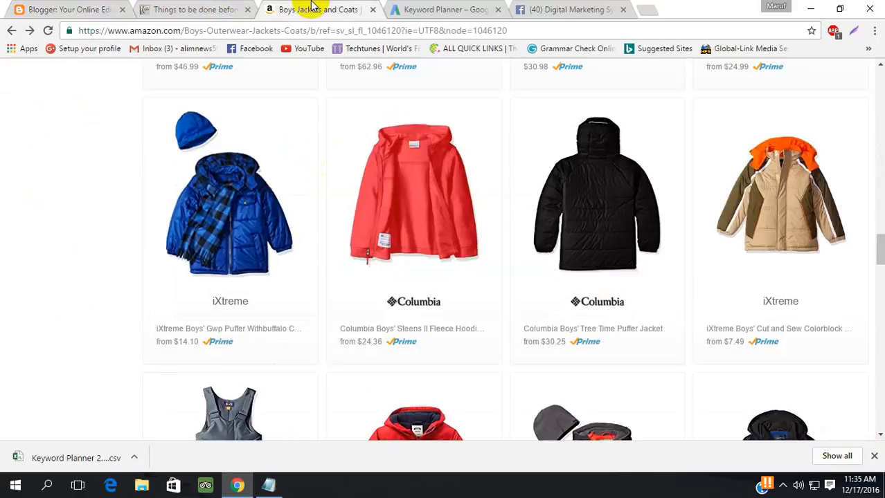
left_click(201, 7)
left_click(72, 10)
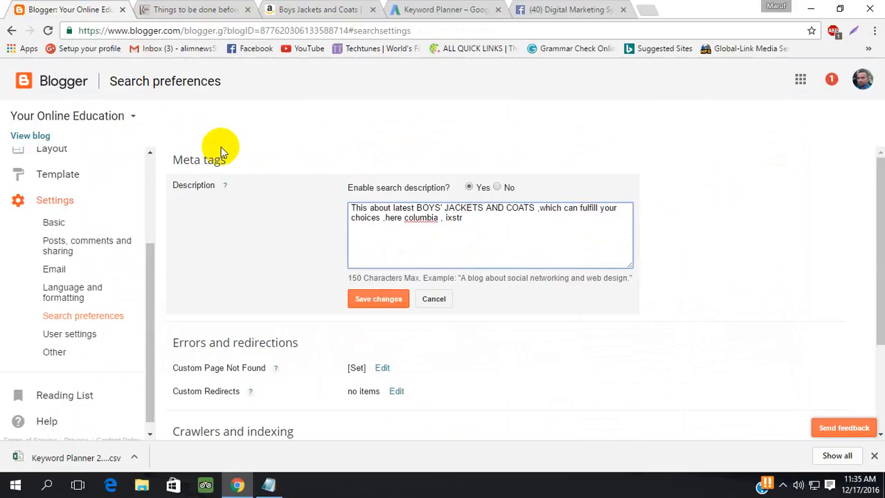
type("me.")
key("BackSpace")
key("ctrl+BackSpace")
type("ixtreme.")
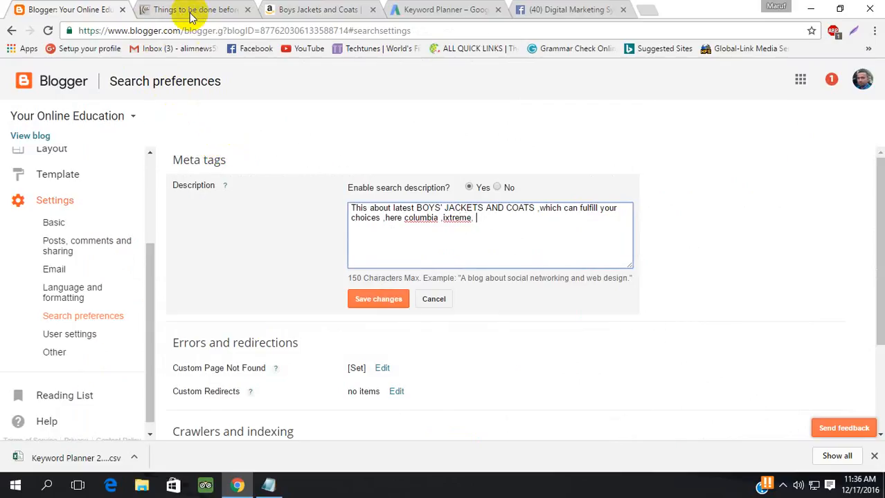
- Look for another brand in the Amazon listing, then end the Blogger meta description with "nautica etc are available ."
left_click(303, 13)
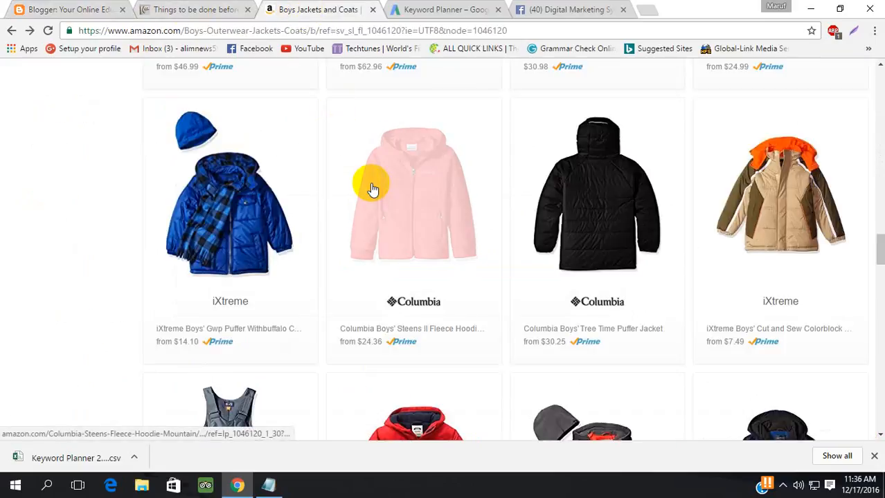
scroll(373, 188, "down", 1)
scroll(373, 188, "down", 8)
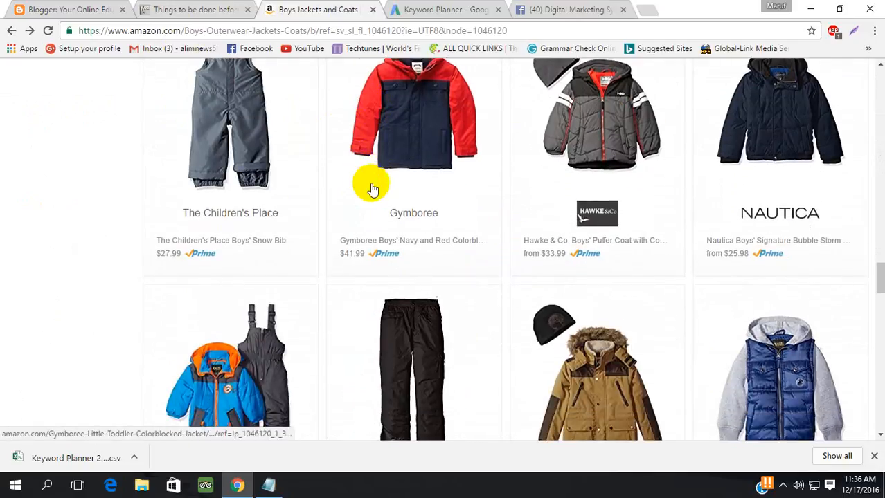
scroll(371, 188, "up", 4)
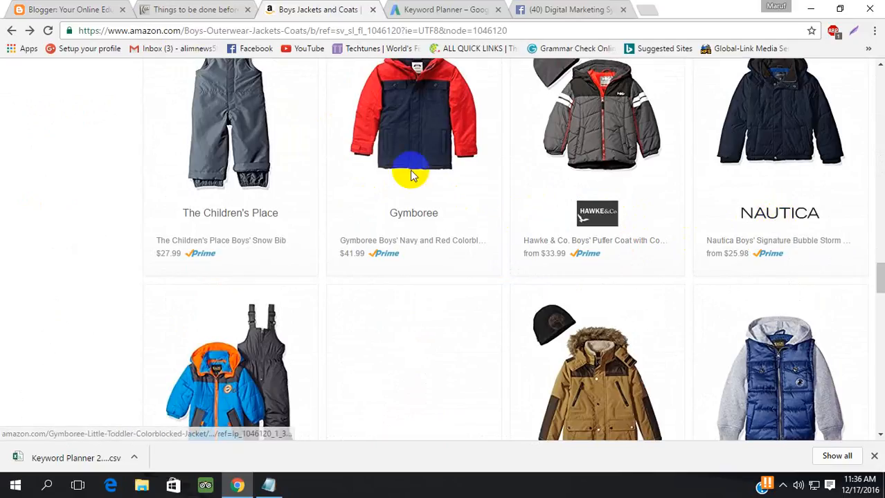
left_click(81, 7)
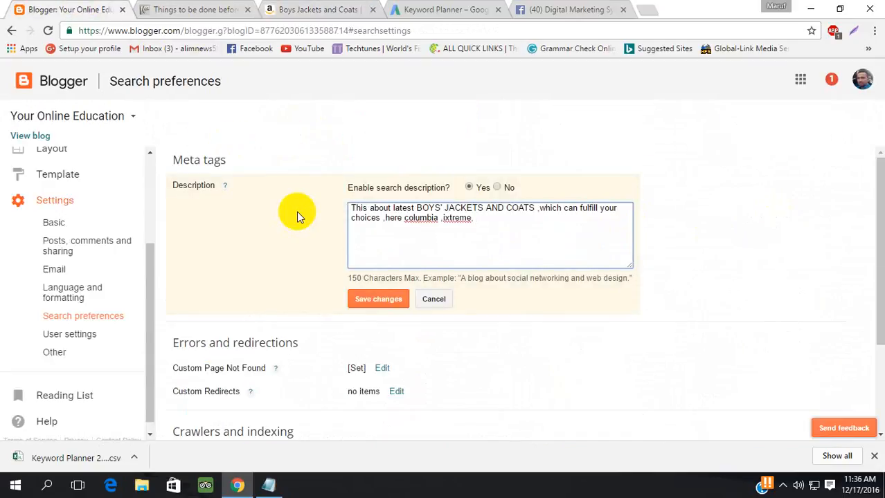
type("nautia")
left_click(270, 482)
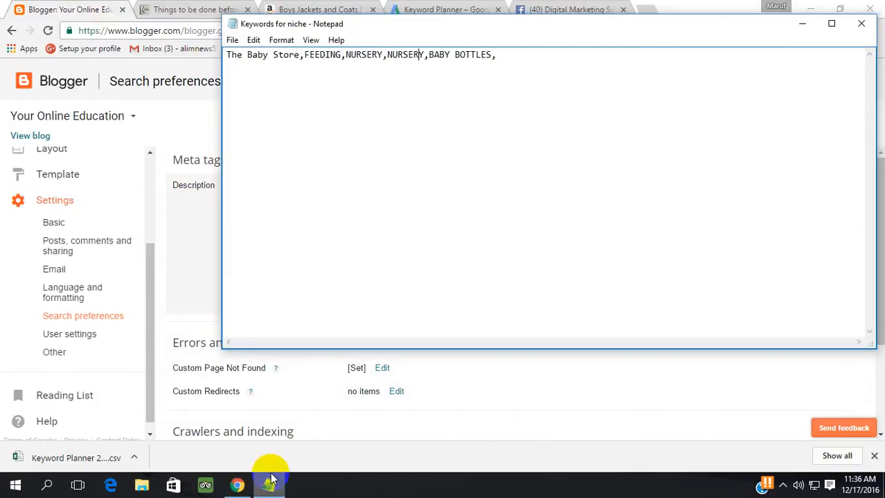
left_click(270, 483)
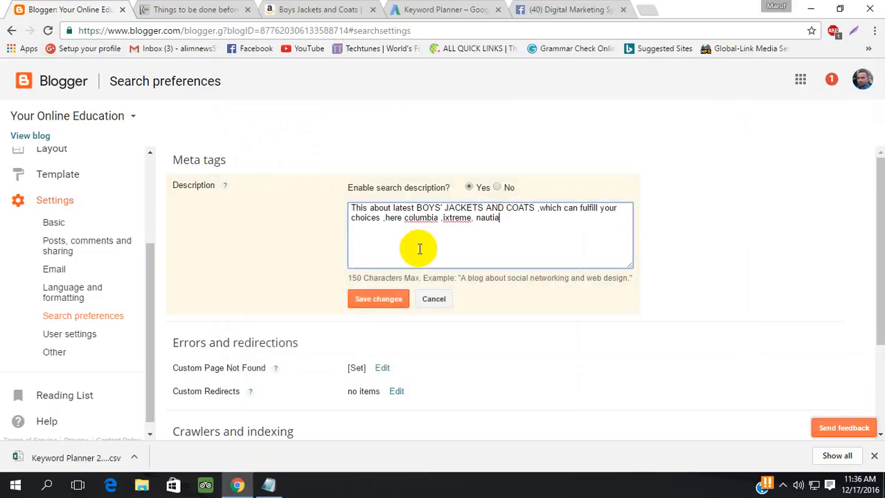
key("BackSpace")
type("ca etc are availanble .")
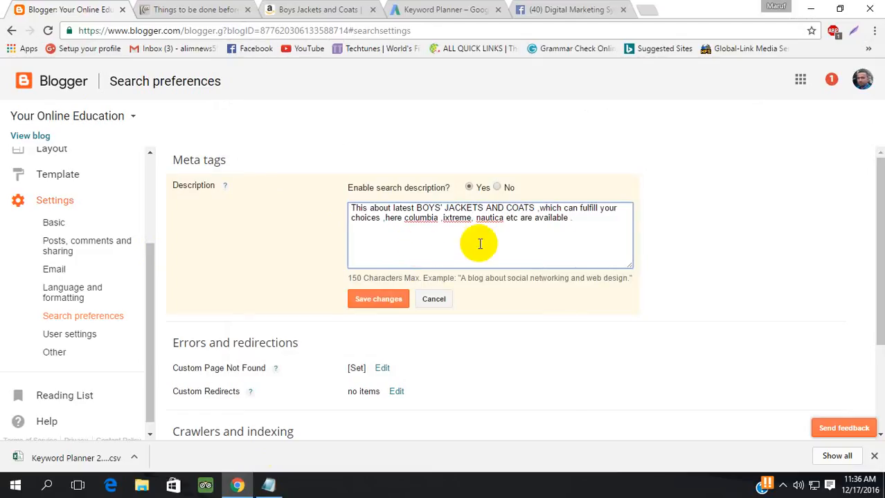
- Discard the meta description edit and open the post "Things to be done before being an Affiliate Marketer in Bangladesh" for editing
left_click(438, 302)
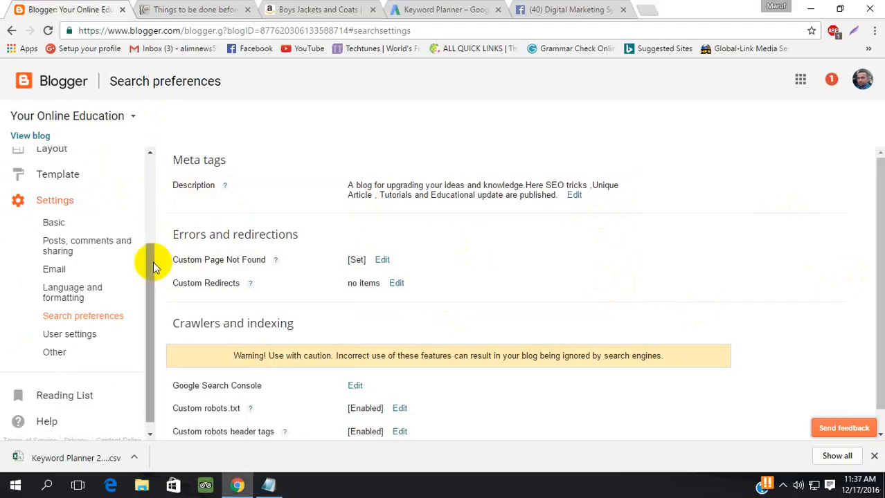
left_click_drag(148, 262, 158, 149)
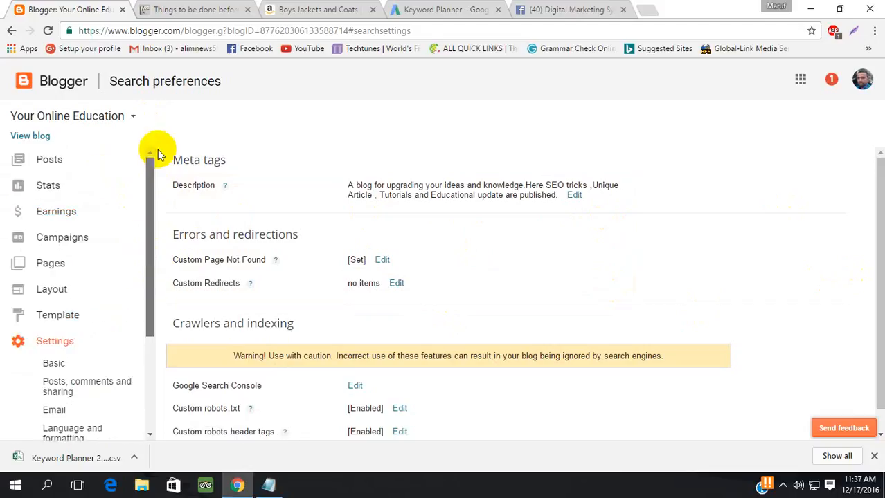
left_click(69, 162)
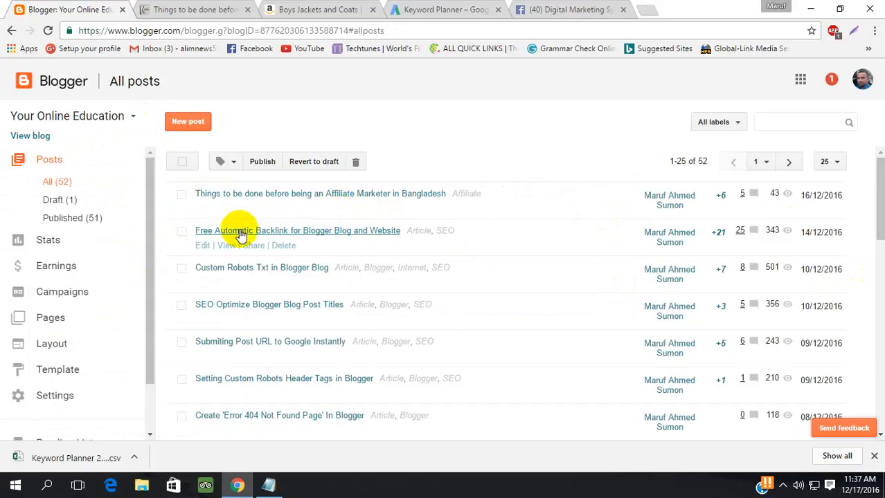
left_click(200, 209)
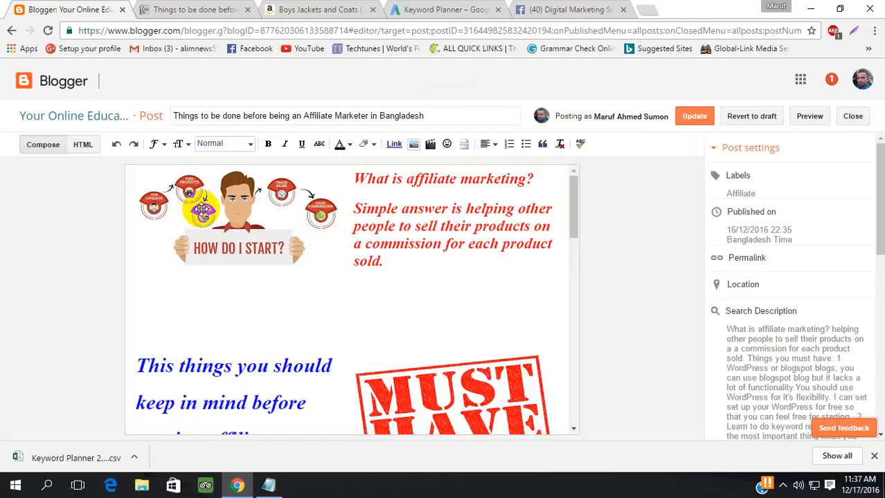
- View the post's HTML source from its beginning and return to the Compose view
left_click(89, 149)
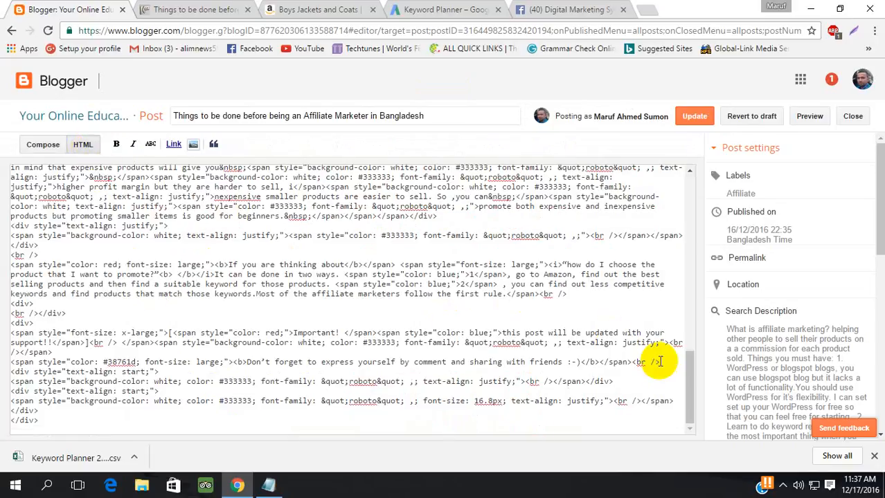
left_click_drag(688, 386, 689, 135)
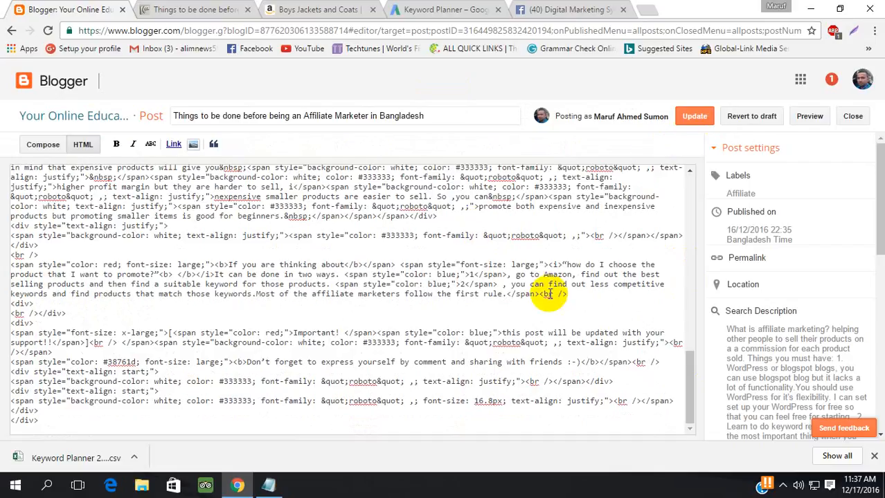
left_click_drag(693, 367, 695, 196)
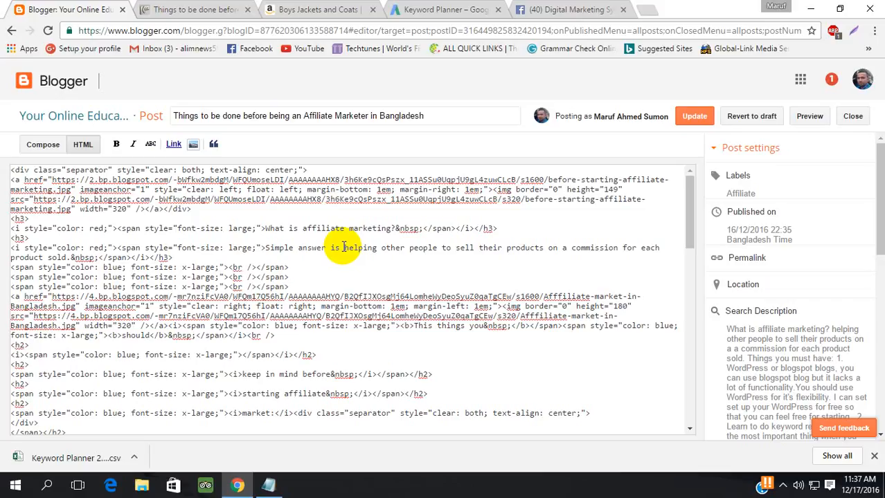
left_click(45, 146)
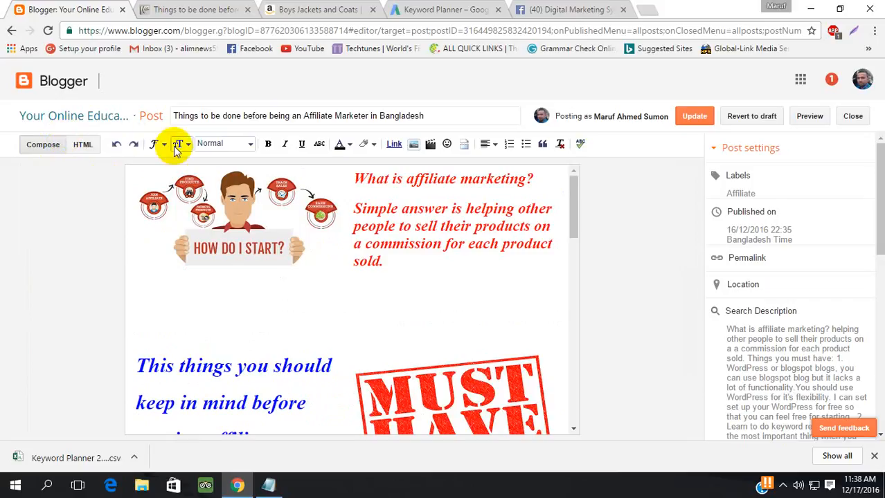
- Check the text size and heading style options for the line "What is affiliate marketing?" without changing them
left_click_drag(355, 179, 533, 179)
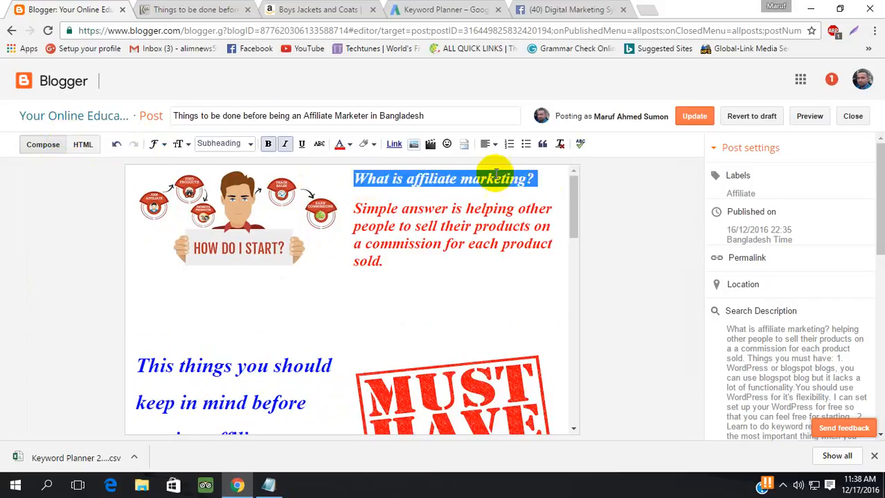
left_click(188, 144)
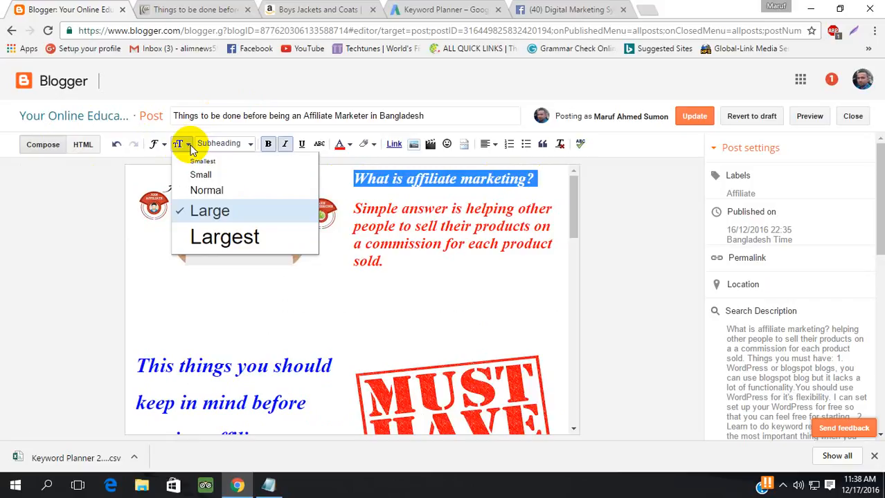
left_click(188, 144)
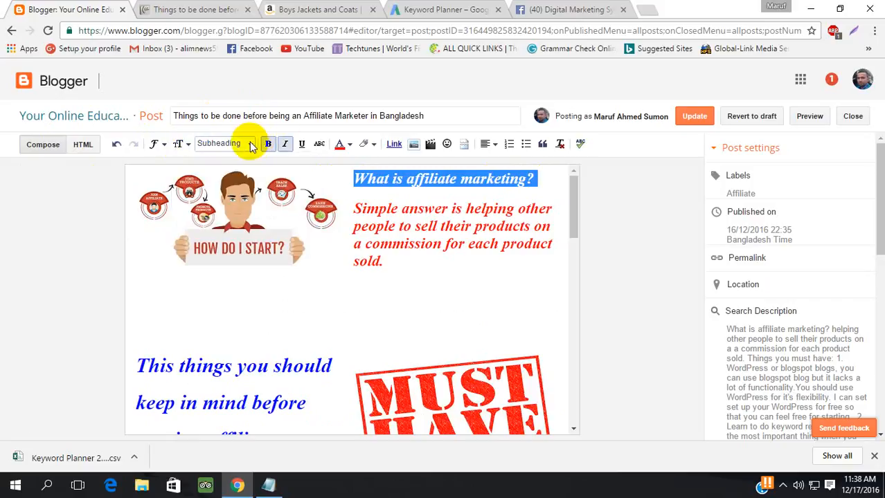
left_click(251, 144)
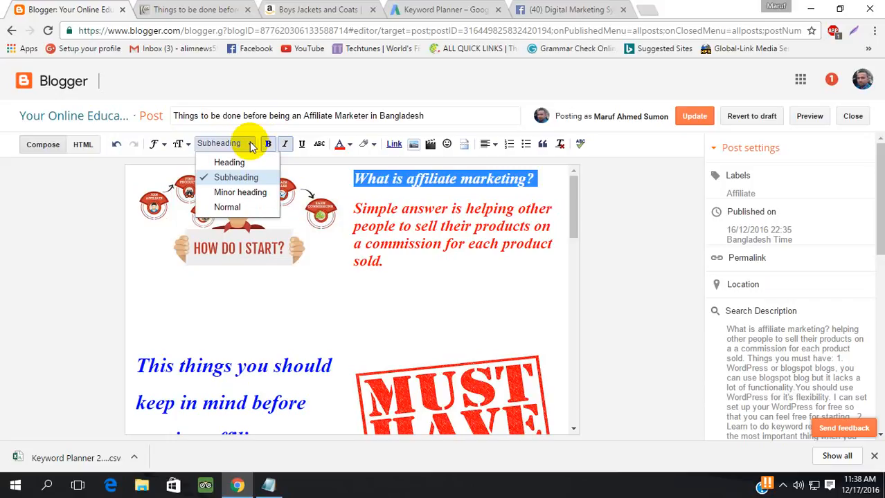
left_click(433, 322)
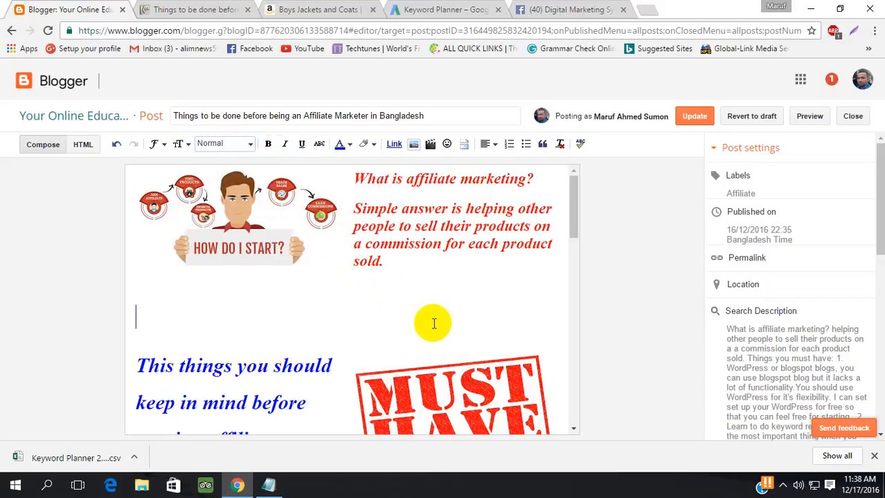
- Check the "Keywords for niche" notes in Notepad, then open the post's Search Description and read back to the start of its text
left_click(277, 485)
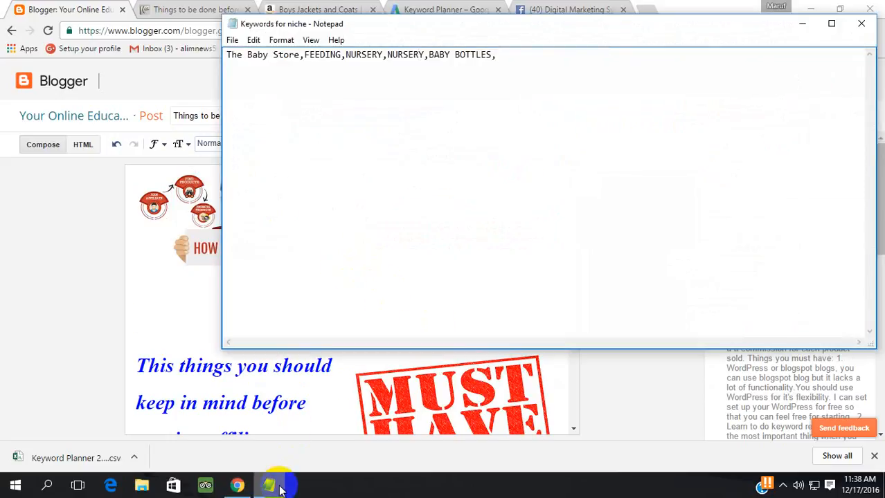
left_click(281, 489)
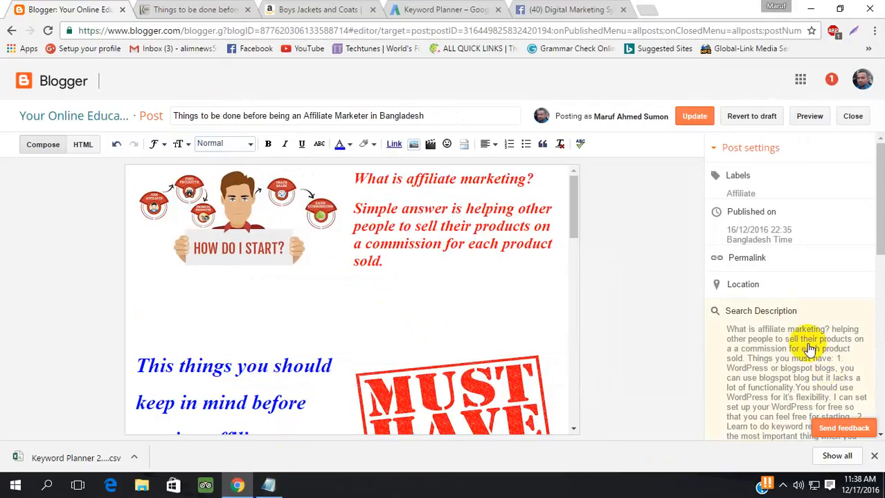
left_click(714, 311)
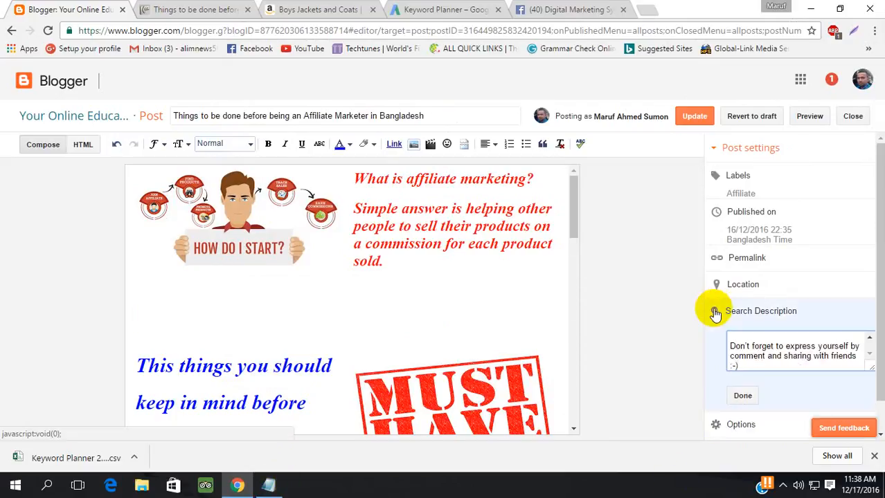
key("Up")
key("Up")
key("Up")
key("Up")
key("Up")
key("Up")
key("Up")
key("Up")
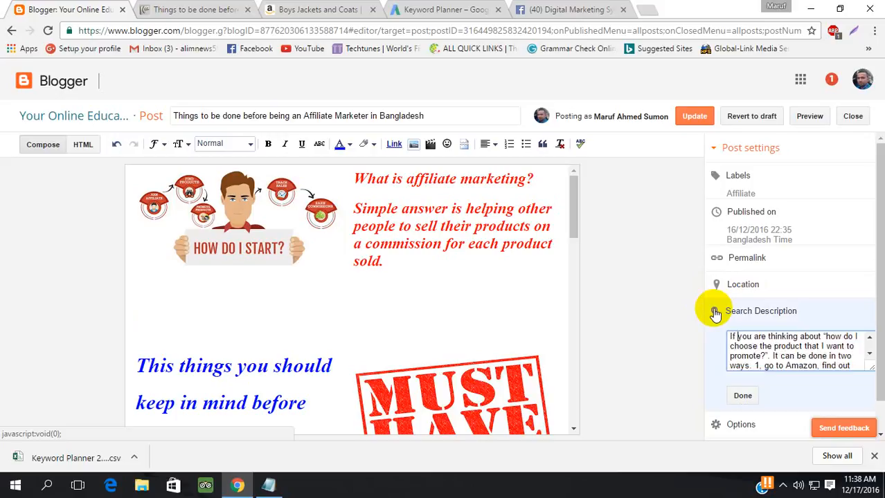
key("Up")
key("Up")
key("Up")
key("Up")
key("Up")
key("Up")
key("Up")
key("Up")
key("Up")
key("Up")
key("Up")
key("Up")
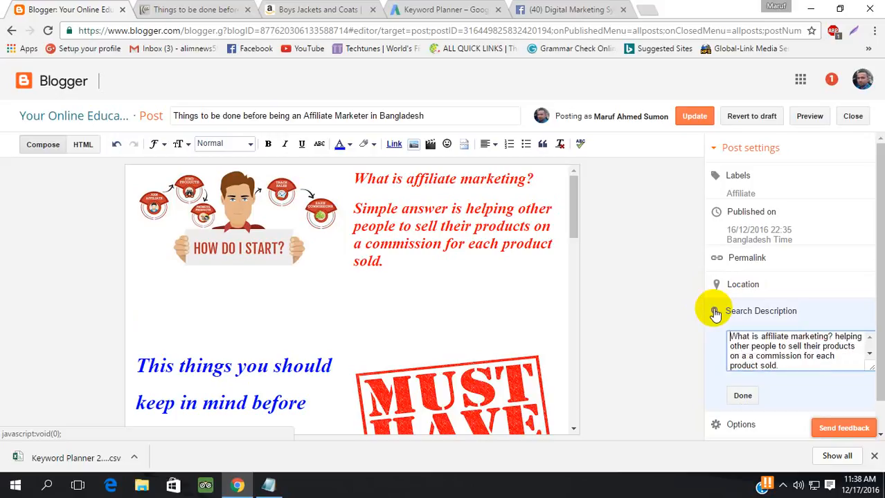